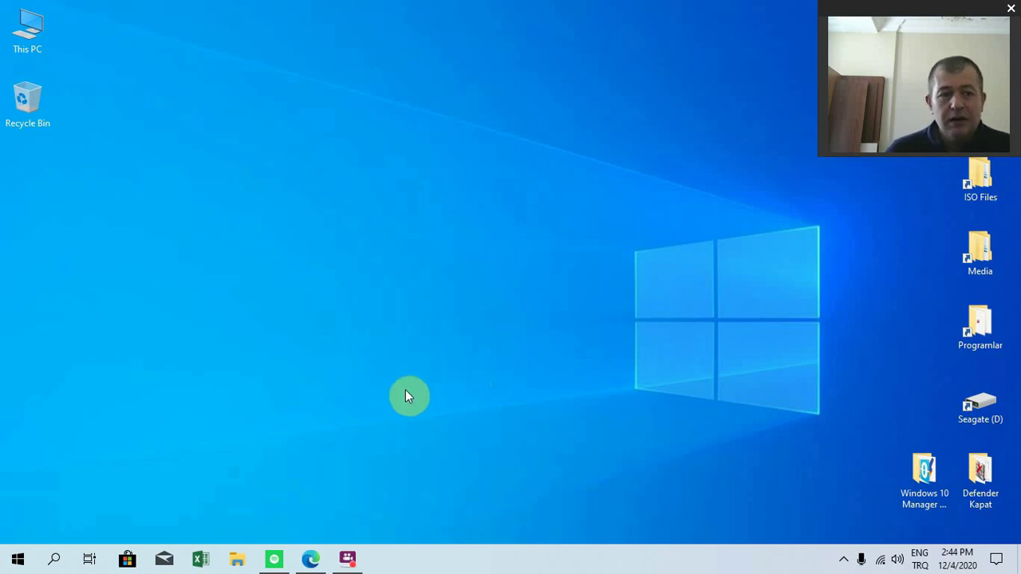
Switch to the TechBench page in Edge and select type Windows (Final) and version Windows 10, Version 2009 - 20H2 (build 19042.631)
click(314, 561)
click(238, 40)
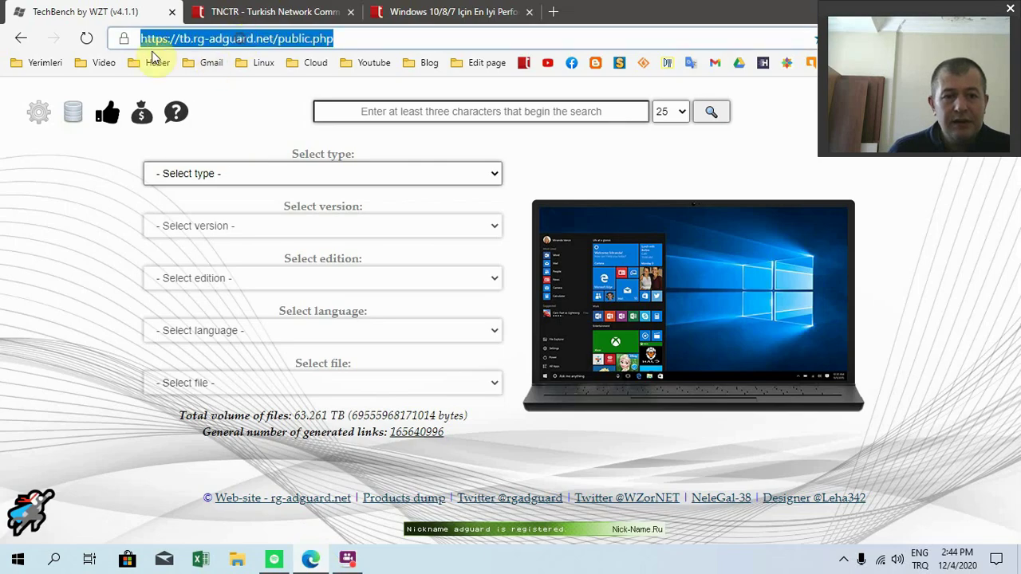
click(271, 174)
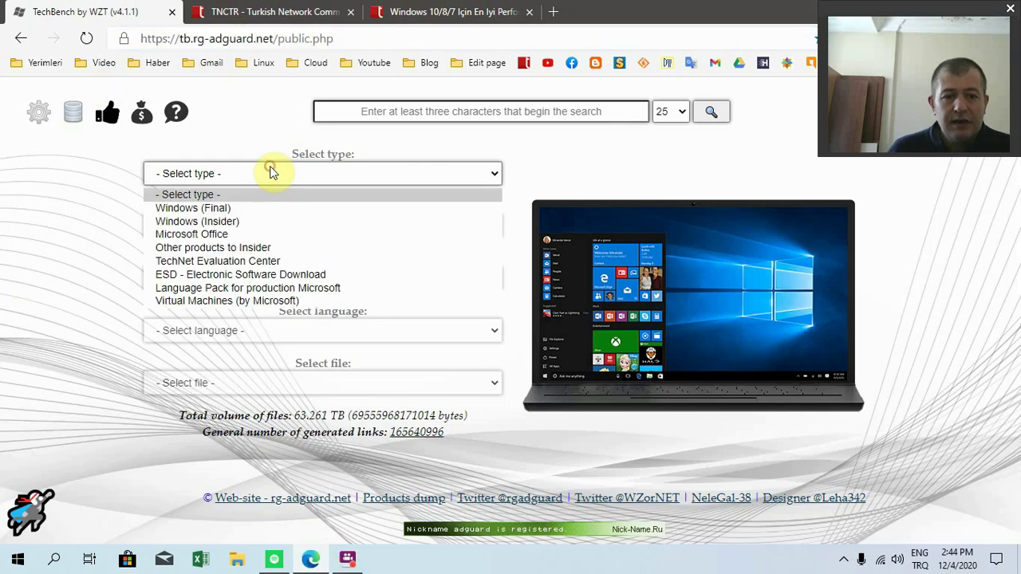
click(275, 207)
click(231, 226)
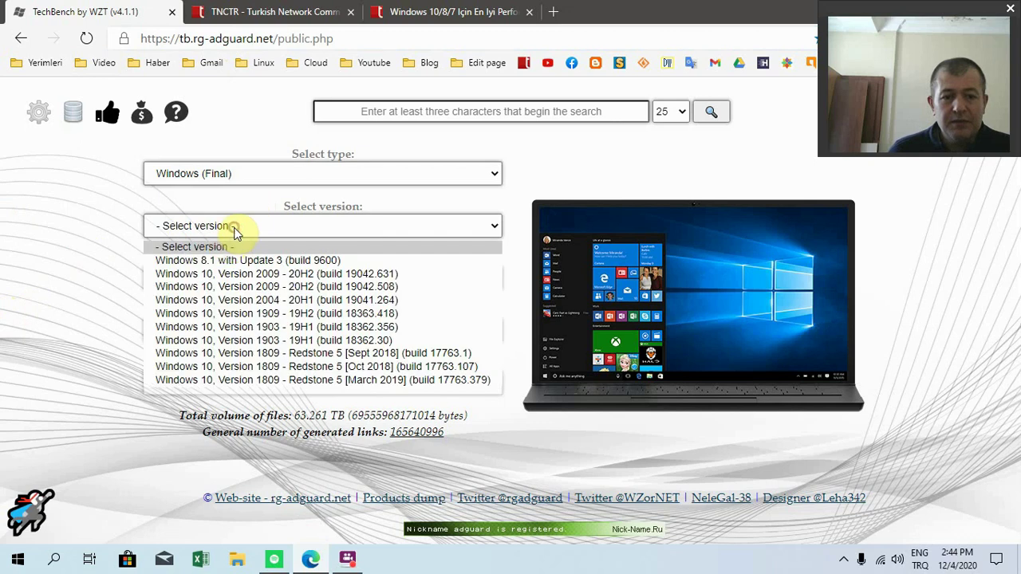
click(260, 270)
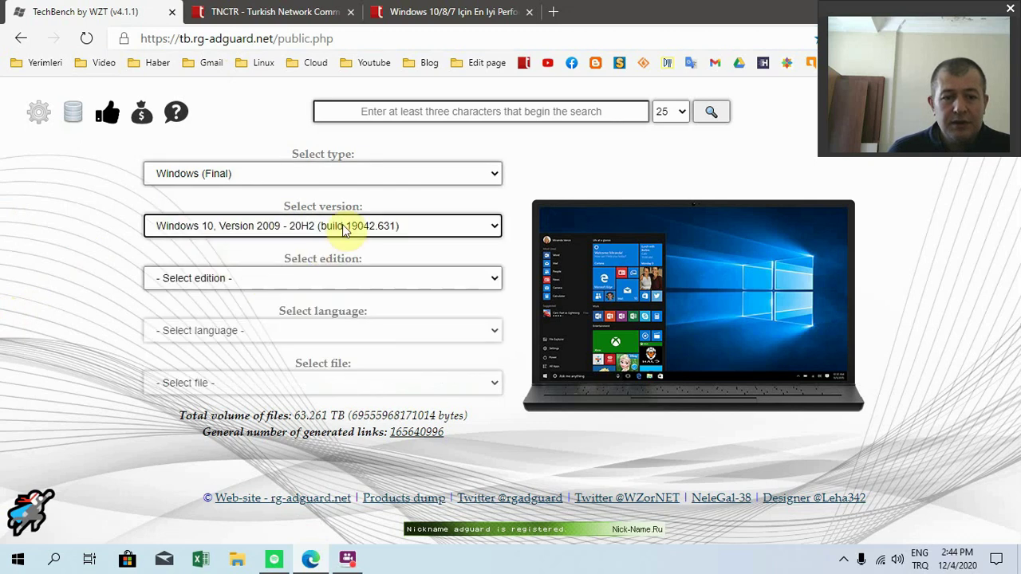
Set the download's edition to Windows 10
click(279, 279)
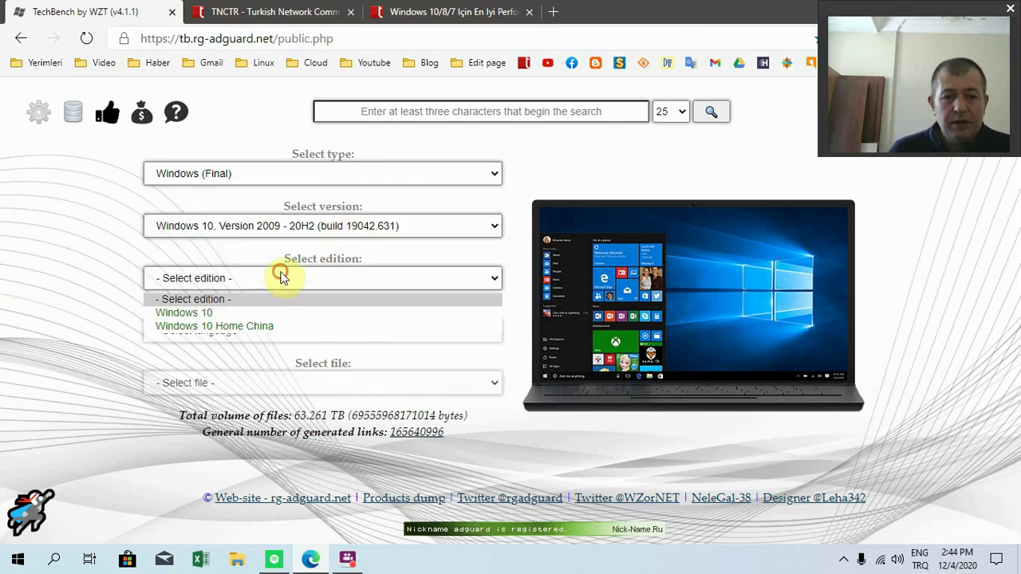
click(248, 314)
click(253, 329)
click(235, 330)
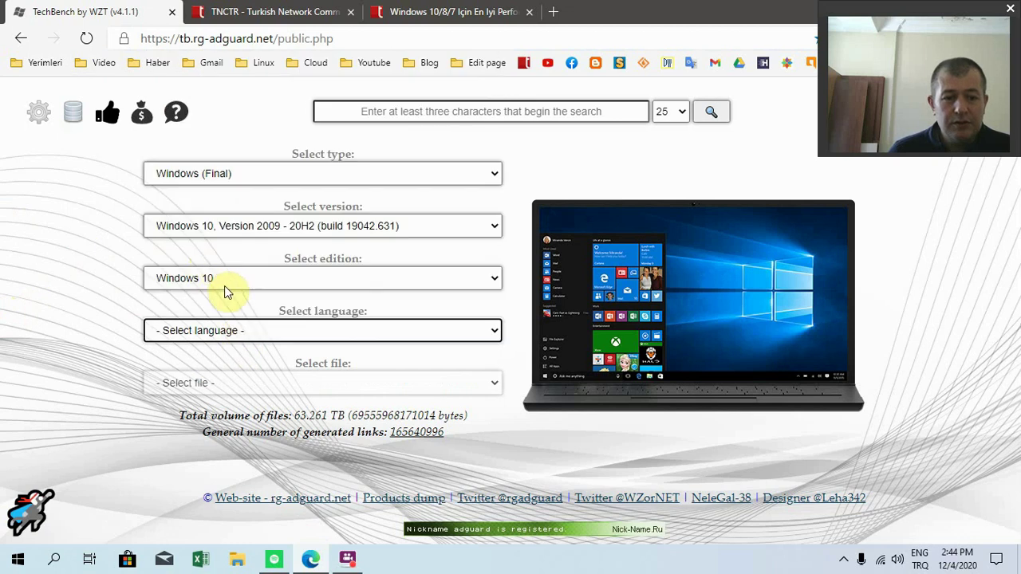
Set the download language to Turkish and choose the file Win10_20H2_v2_Turkish_x64.iso
click(205, 331)
scroll(233, 223, down, 1)
scroll(237, 239, down, 5)
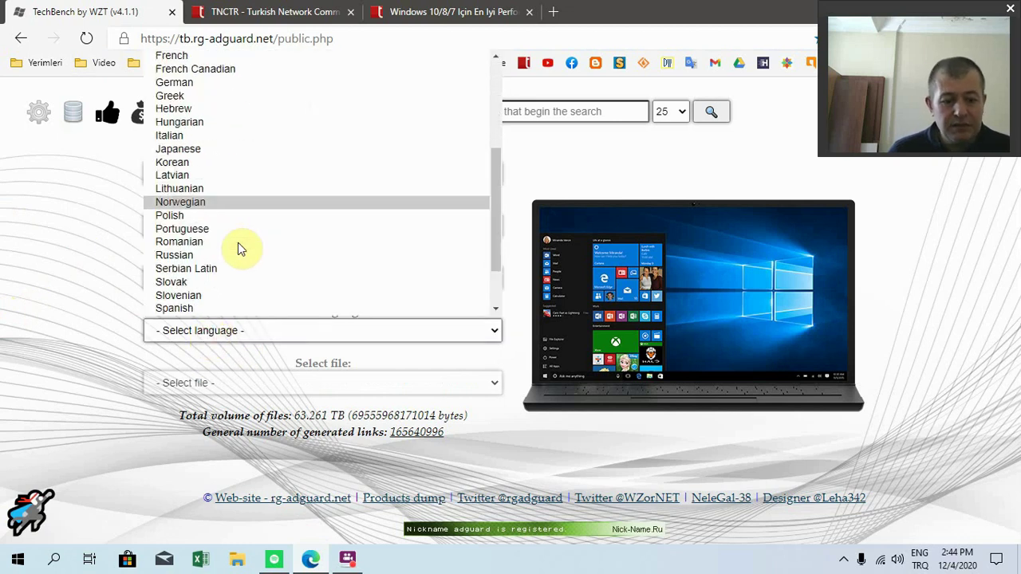
click(229, 287)
key(Down)
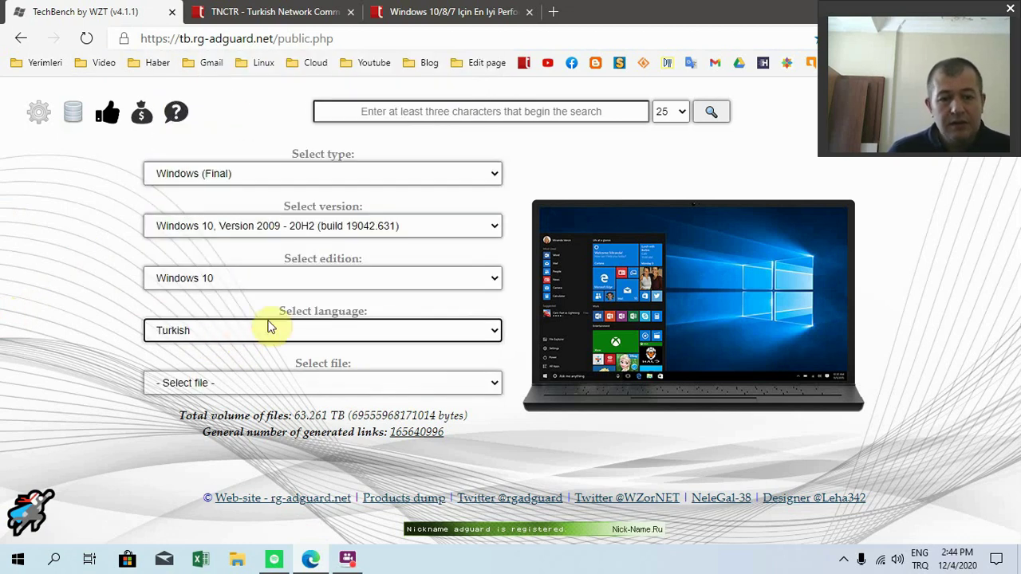
click(209, 383)
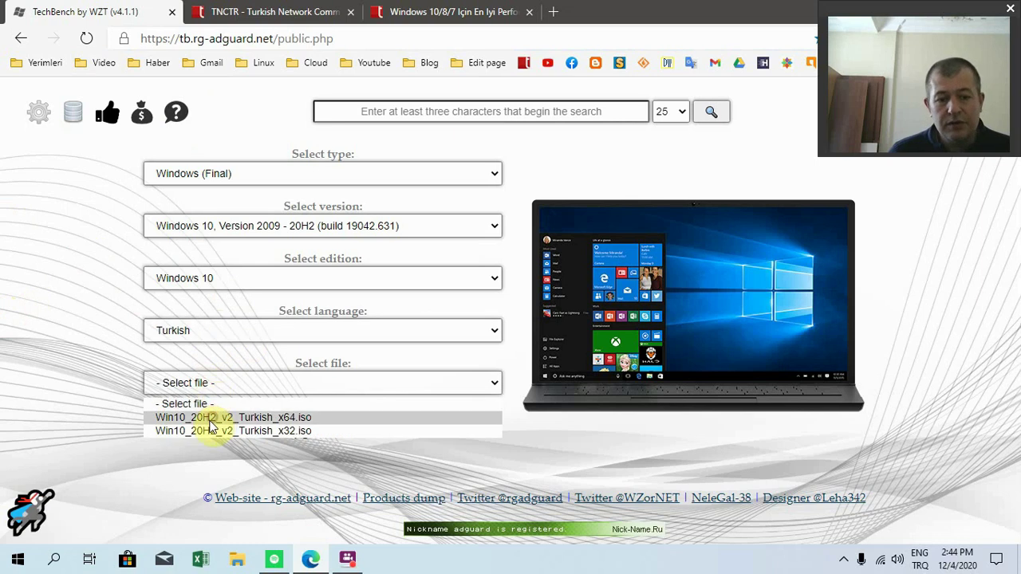
click(213, 419)
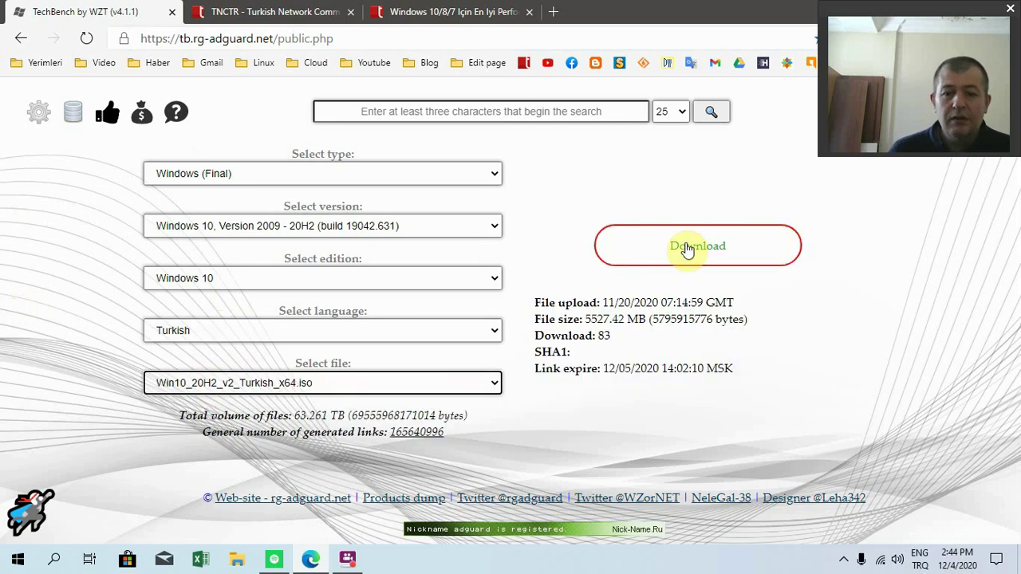
Open the tnctr.com topic on Windows 10/8/7 performance settings and examine its section on portable tools for disabling updates, Defender and services
click(272, 11)
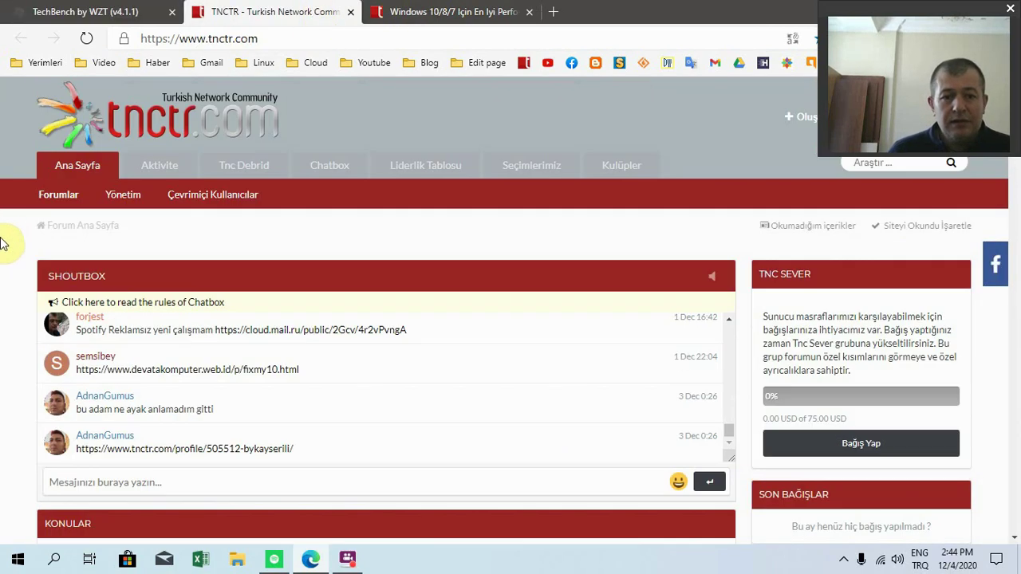
click(479, 10)
scroll(257, 240, down, 3)
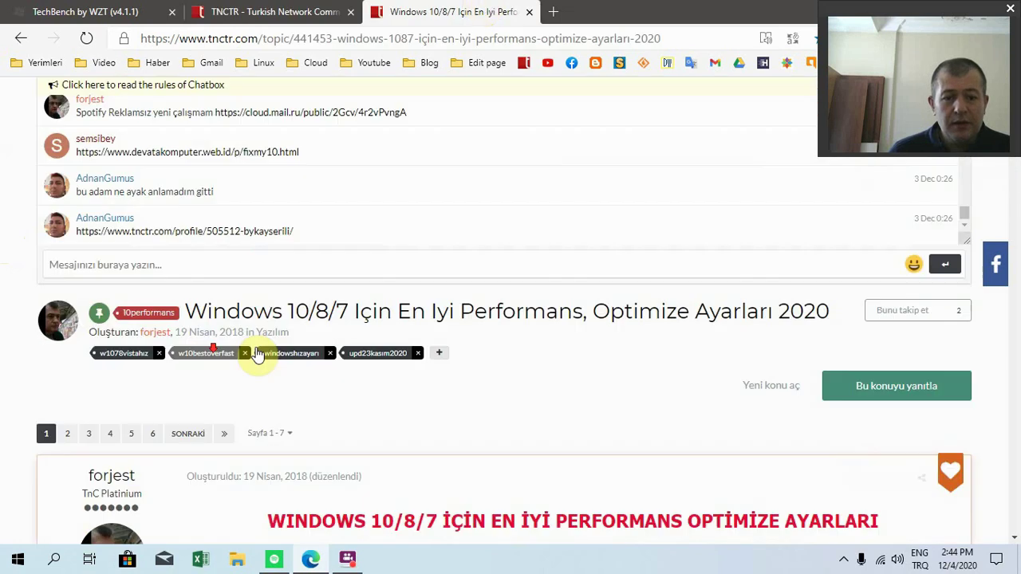
scroll(718, 364, down, 2)
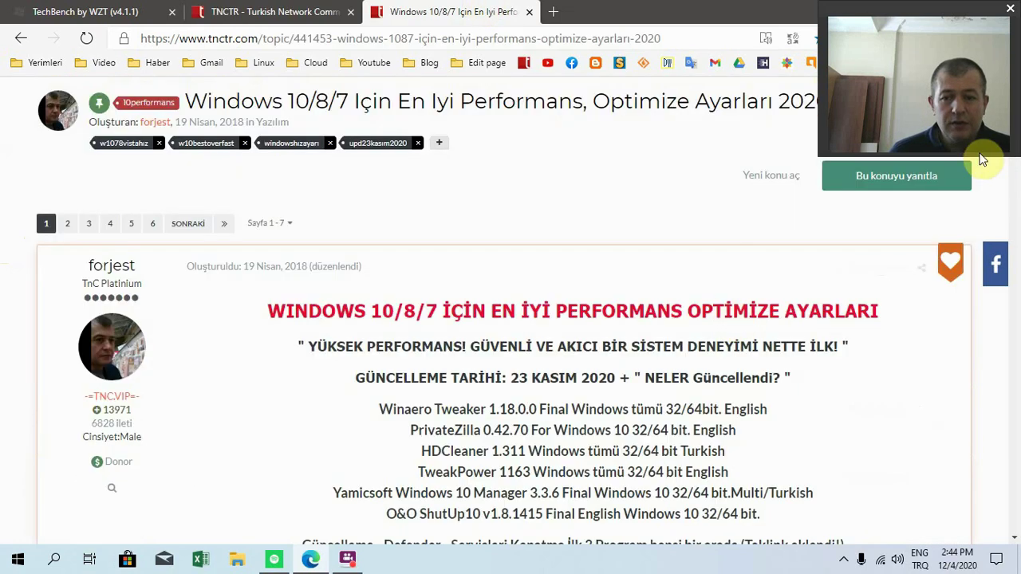
drag(934, 20, 890, 31)
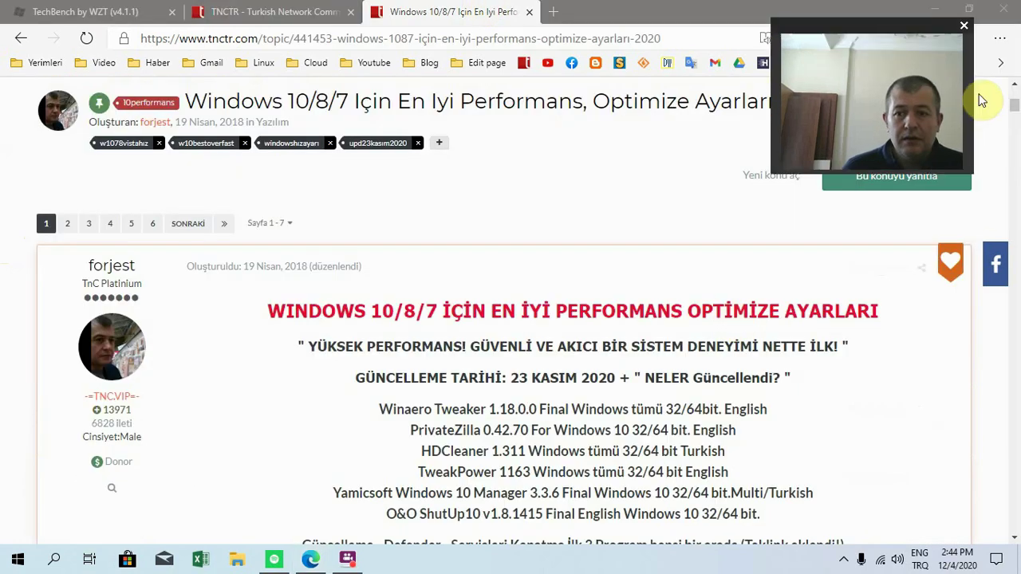
drag(1015, 108, 1018, 128)
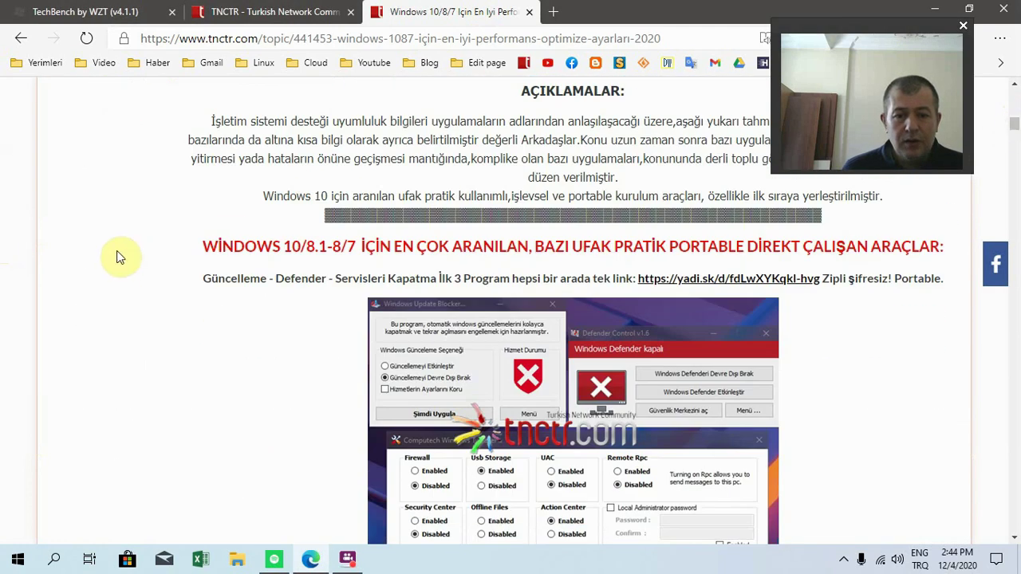
drag(116, 252, 615, 269)
scroll(142, 308, down, 3)
click(176, 300)
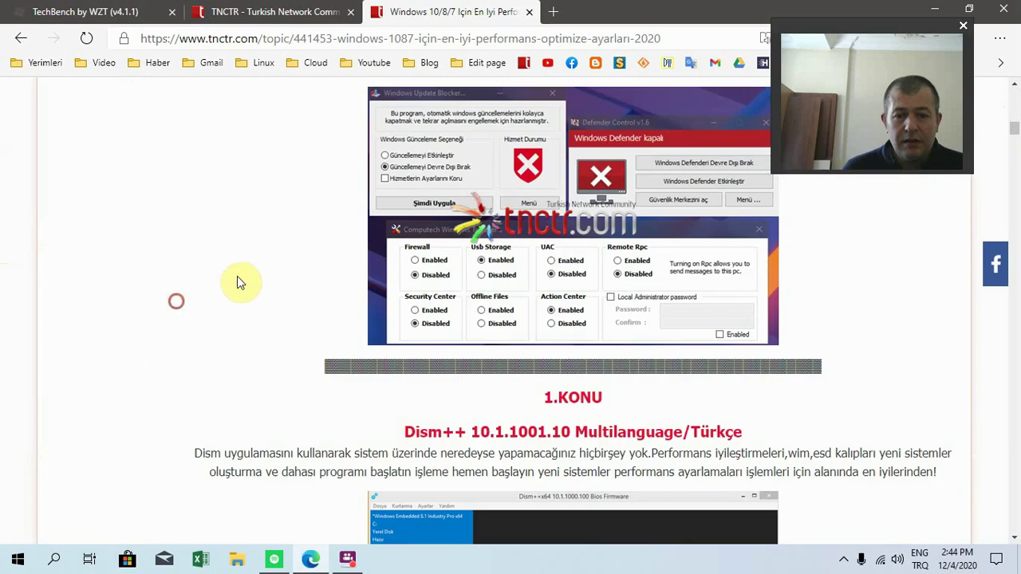
scroll(380, 221, up, 1)
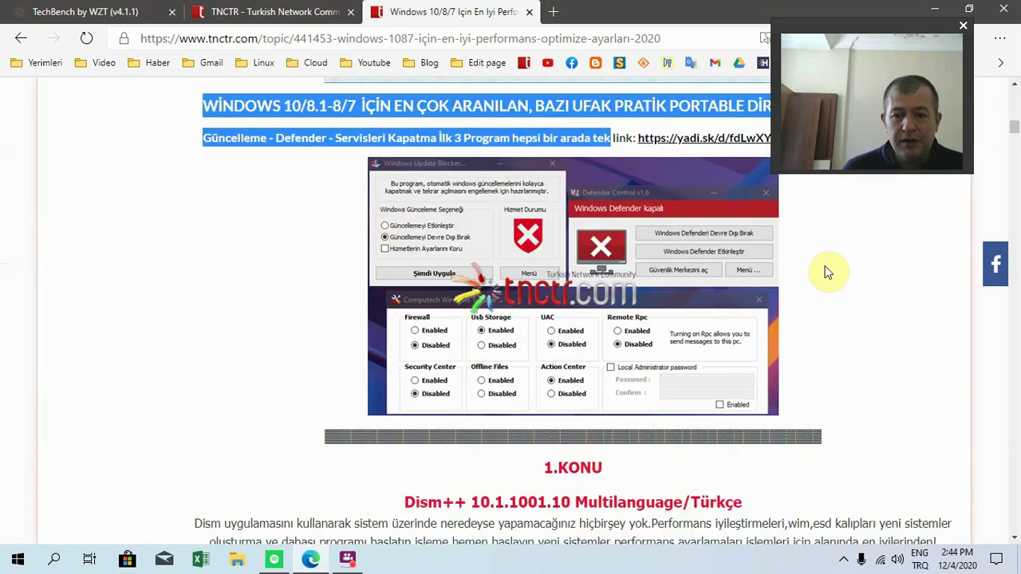
click(229, 280)
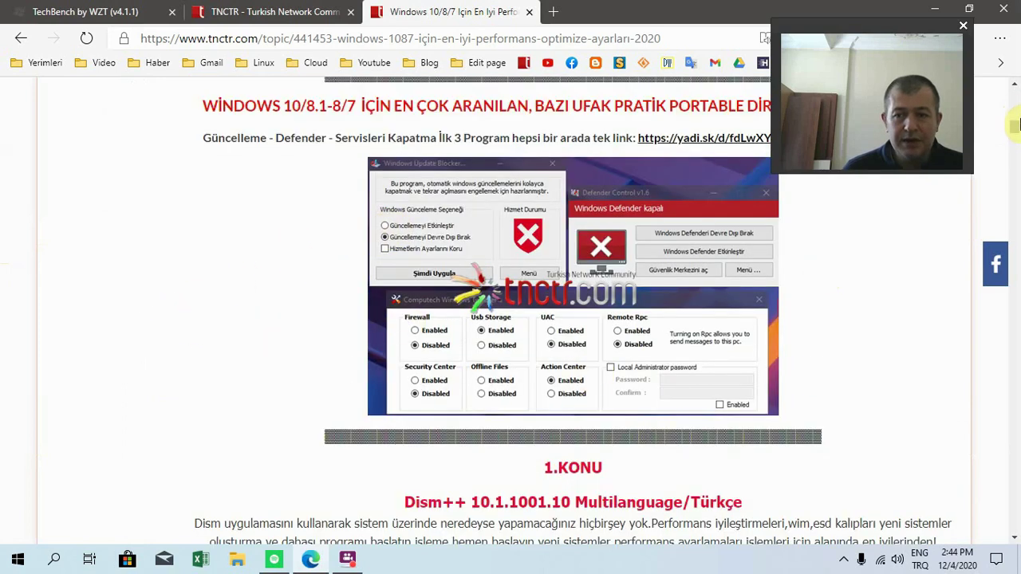
Examine the topic's section 7 on Yamicsoft Windows 10 Manager 3.3.6 Final Türkçe, including its description and download links
drag(1017, 128, 1015, 207)
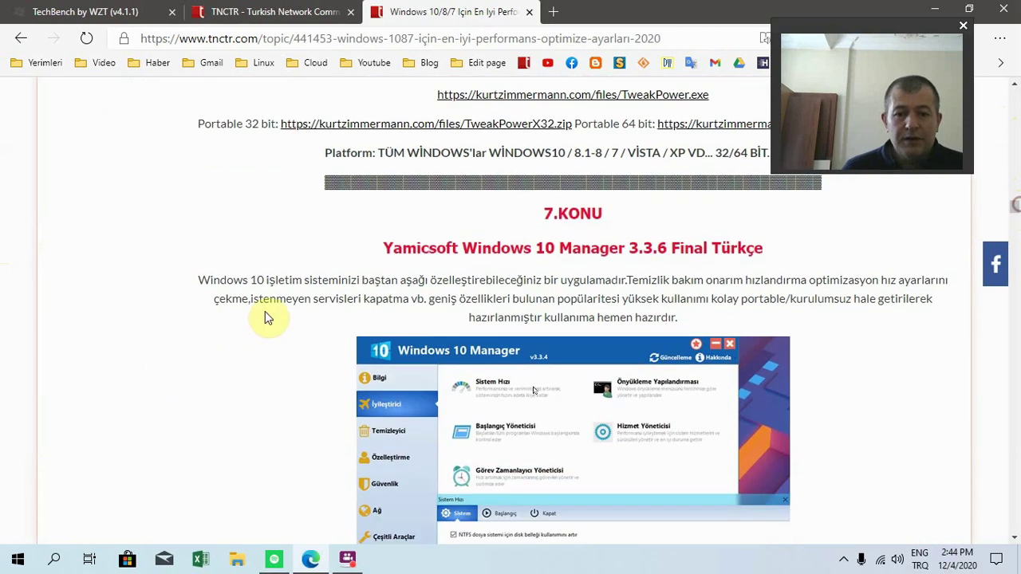
click(321, 266)
drag(351, 271, 583, 244)
click(229, 253)
drag(346, 240, 796, 253)
scroll(795, 253, down, 3)
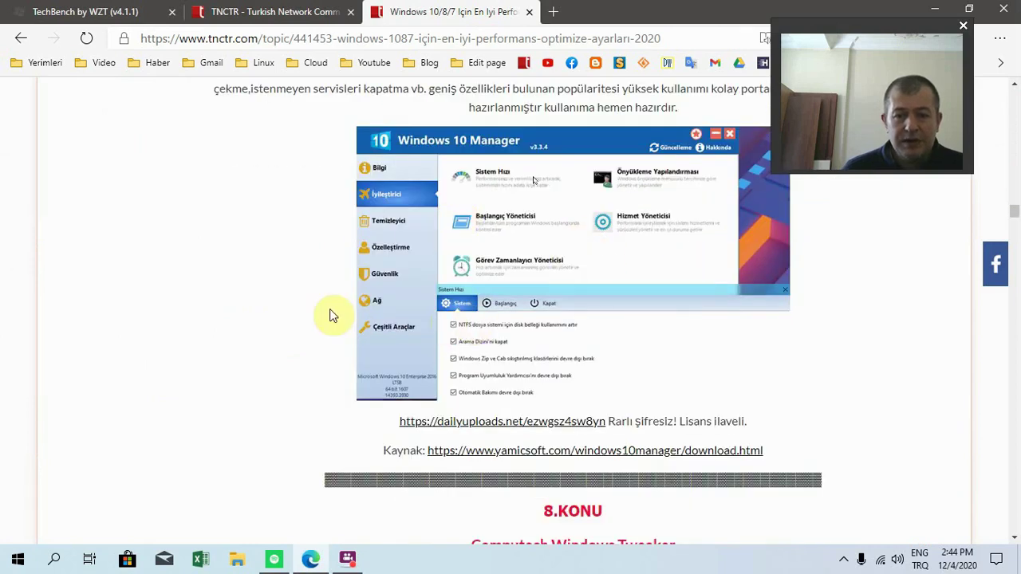
scroll(330, 311, down, 2)
scroll(325, 307, up, 2)
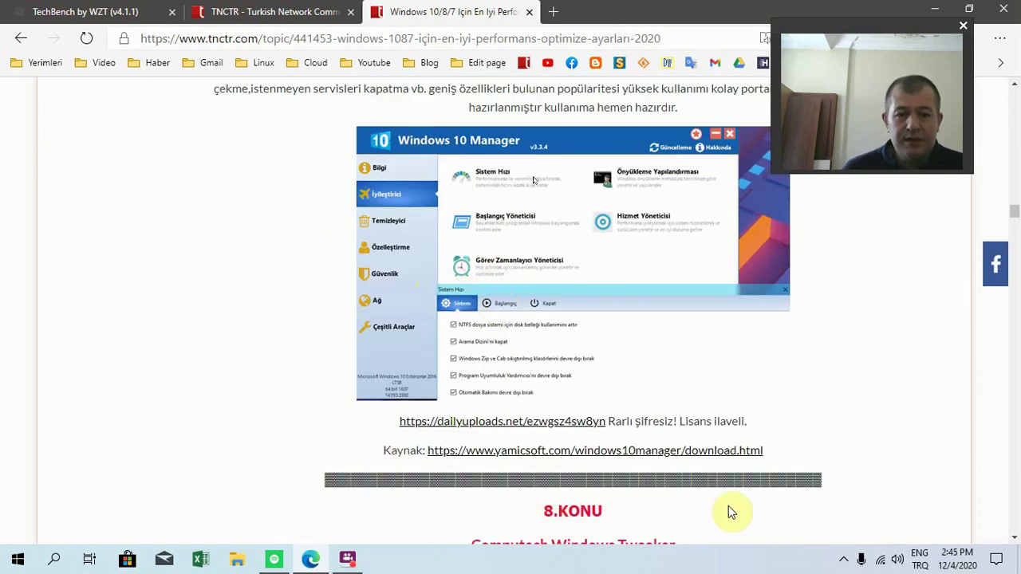
Return to the TechBench page and minimize the browser window to reach the desktop
click(315, 11)
click(75, 10)
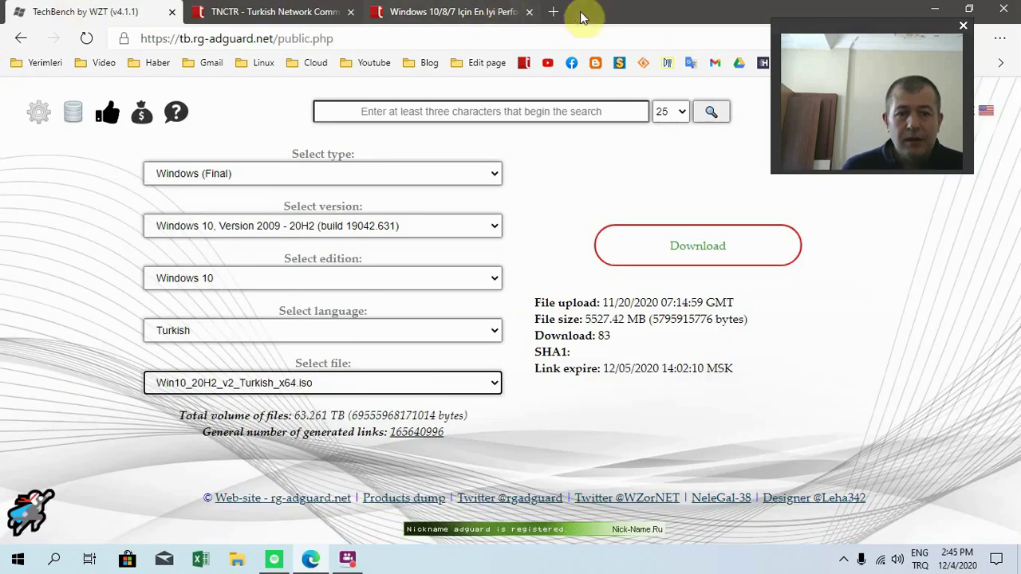
key(super+Down)
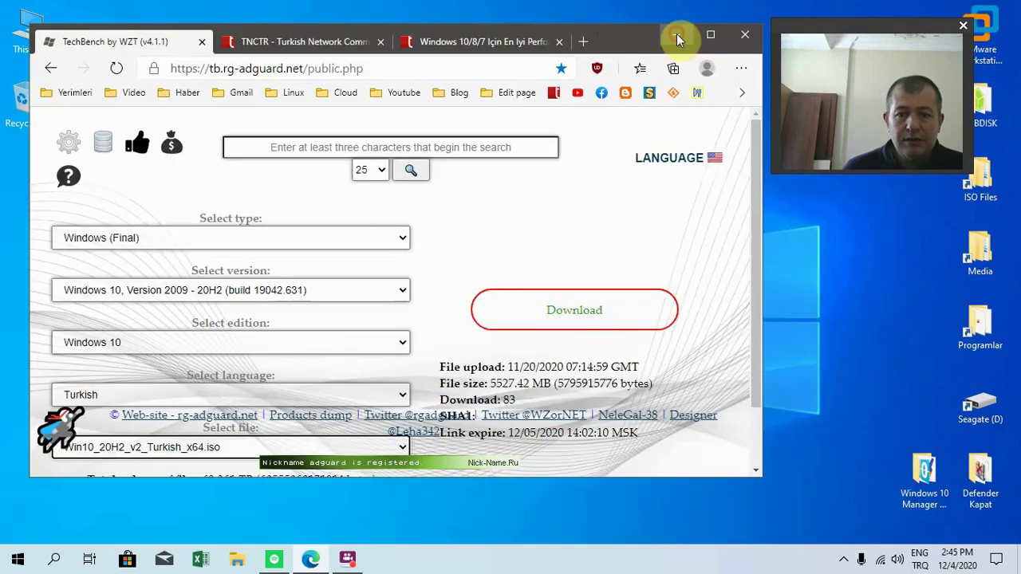
click(677, 34)
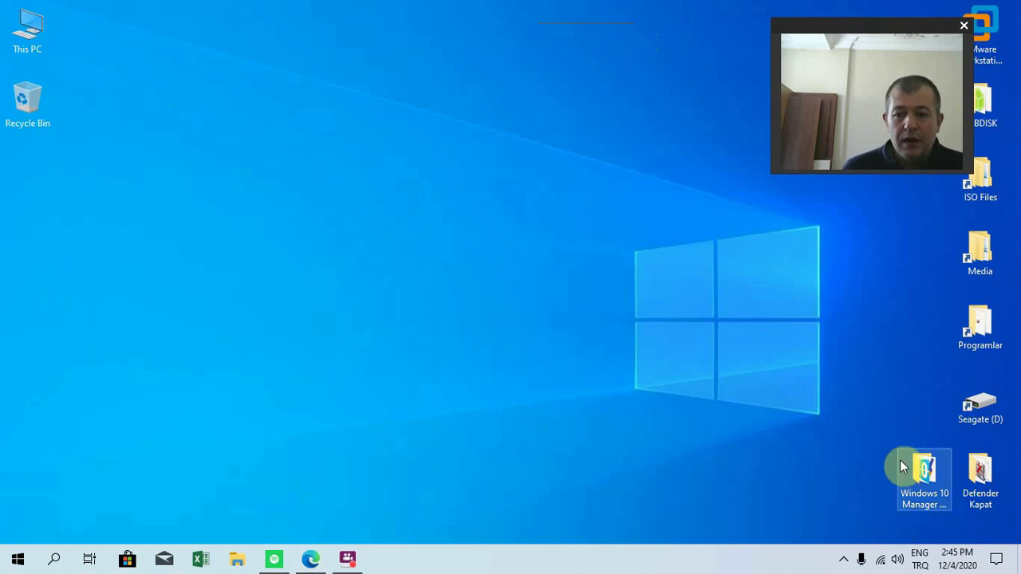
Look over the Start menu and the folders and drives in This PC, closing both again
click(16, 560)
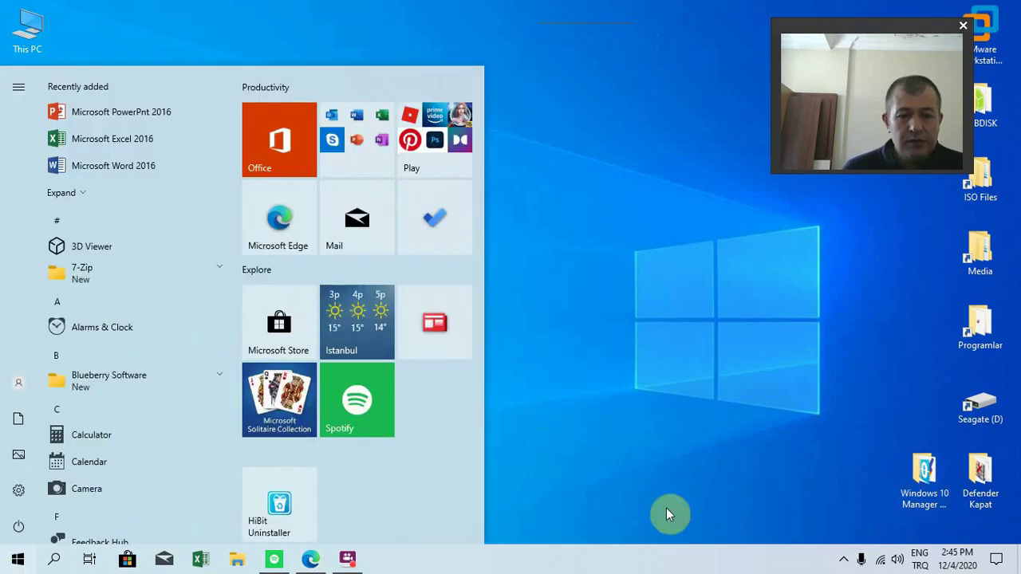
click(688, 449)
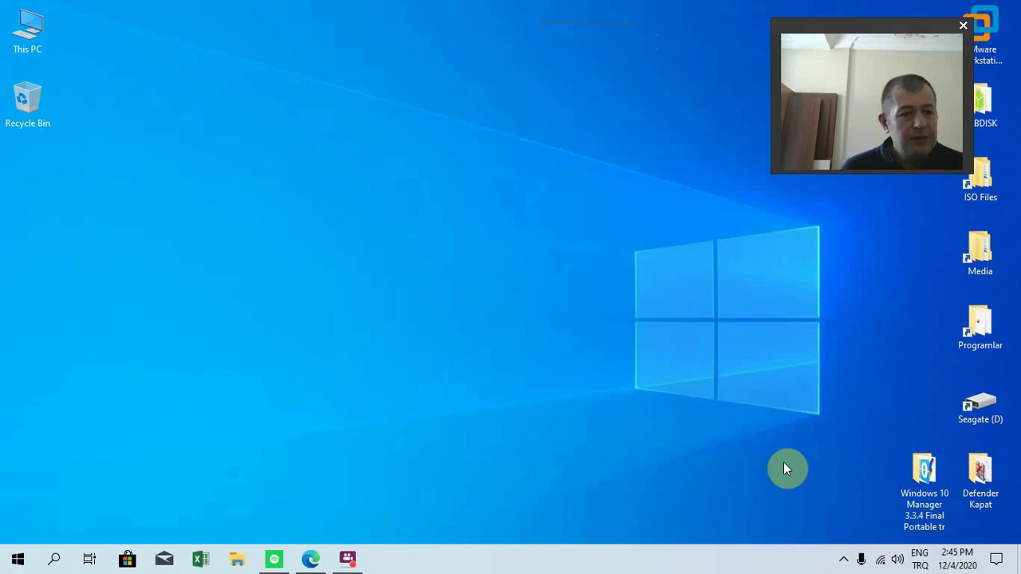
double_click(45, 27)
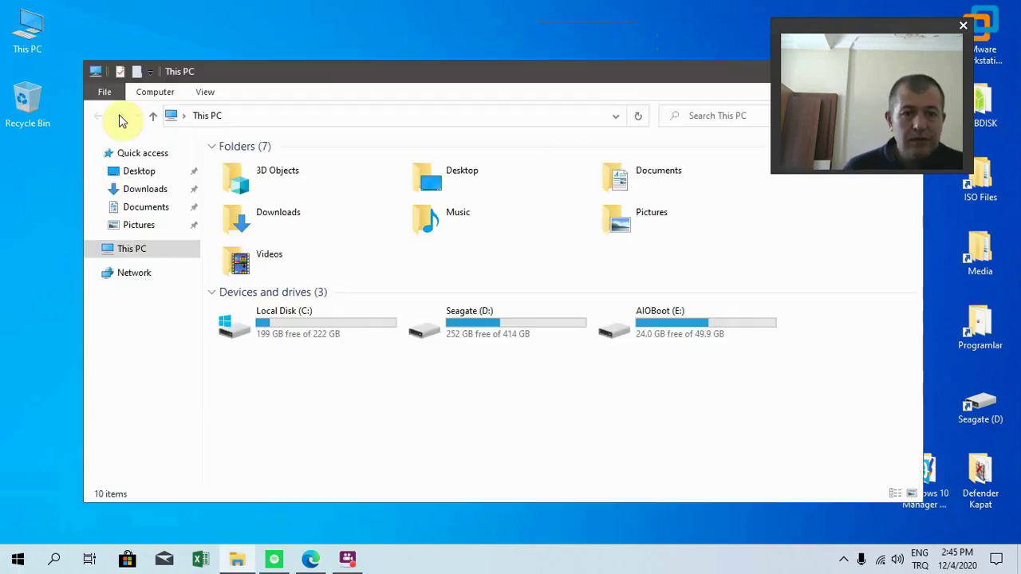
right_click(440, 445)
click(297, 381)
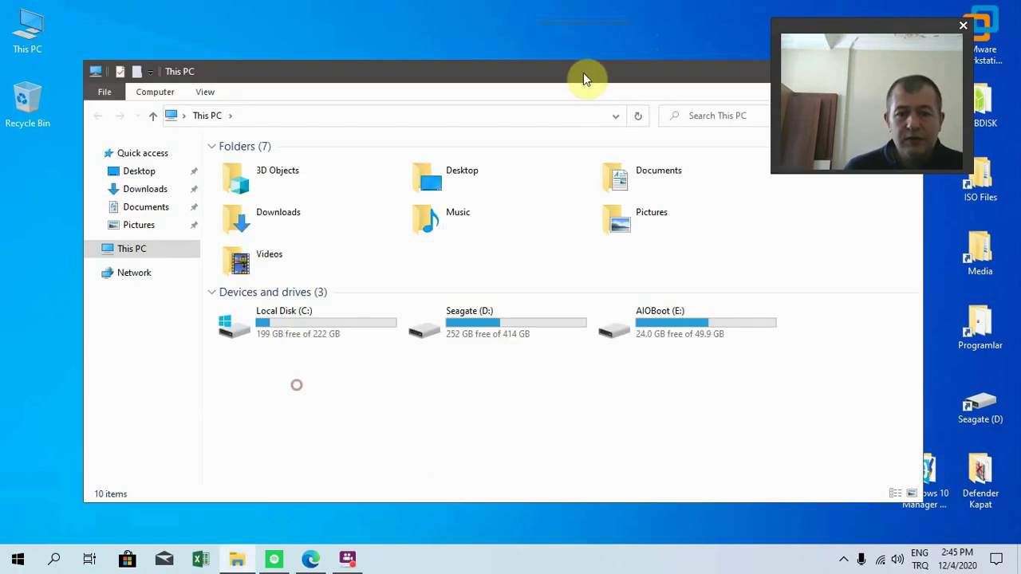
drag(584, 77, 558, 218)
click(881, 213)
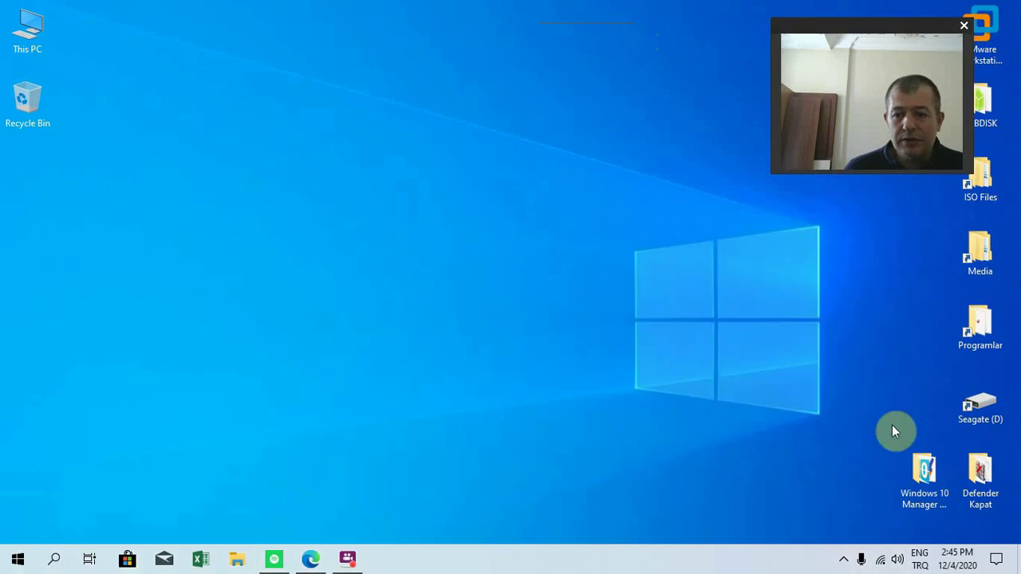
Open the Defender Kapat folder from the desktop and run the 1- DEFENDER KAPAT application
double_click(981, 474)
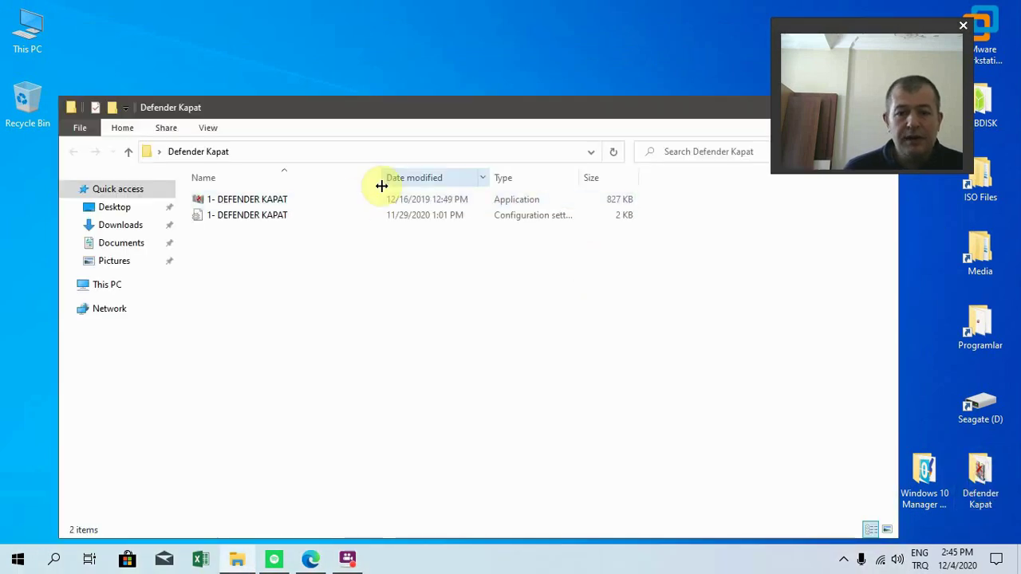
right_click(215, 200)
click(250, 230)
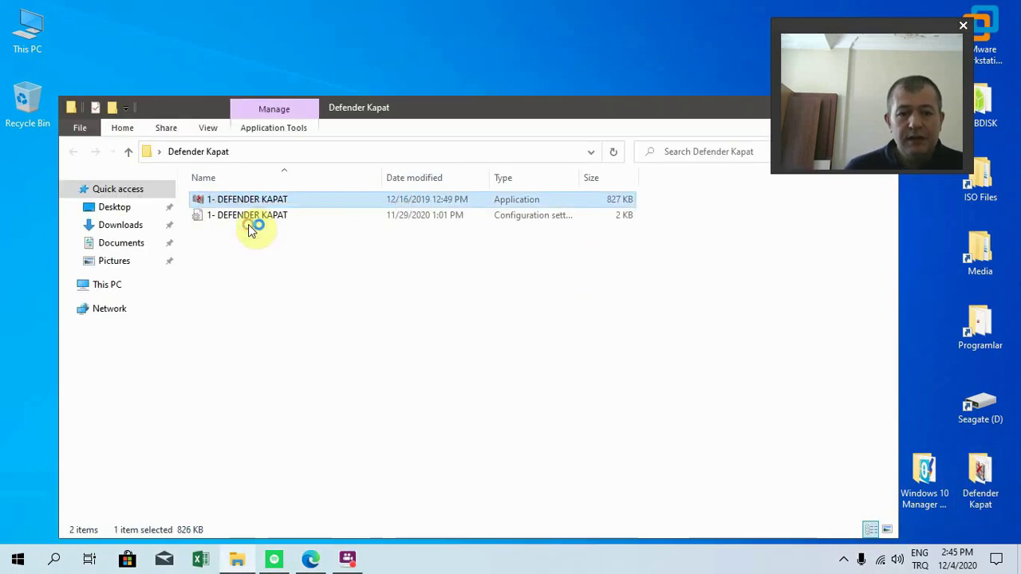
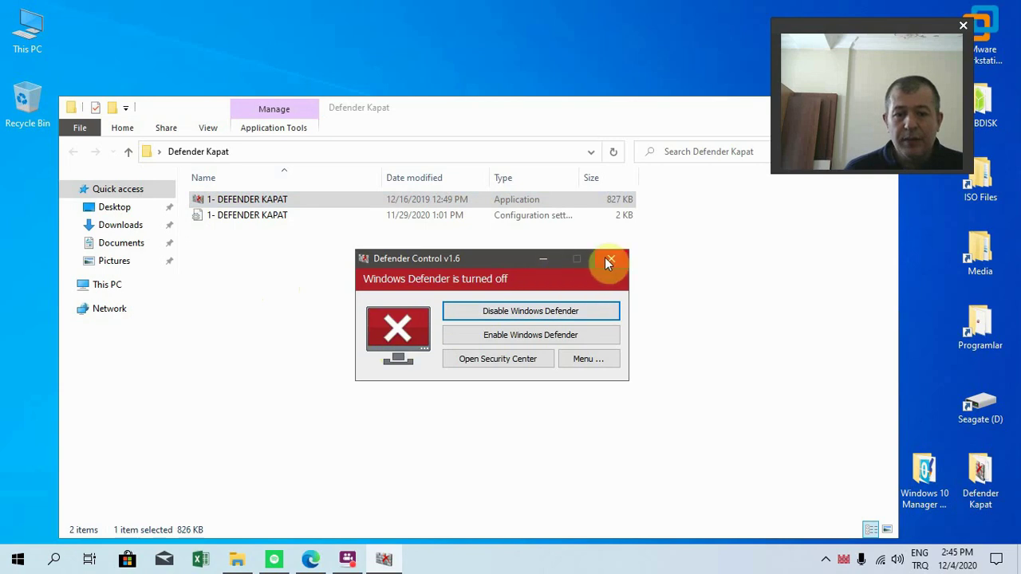
Close Defender Control and the Defender Kapat folder window
click(608, 259)
drag(617, 229, 617, 225)
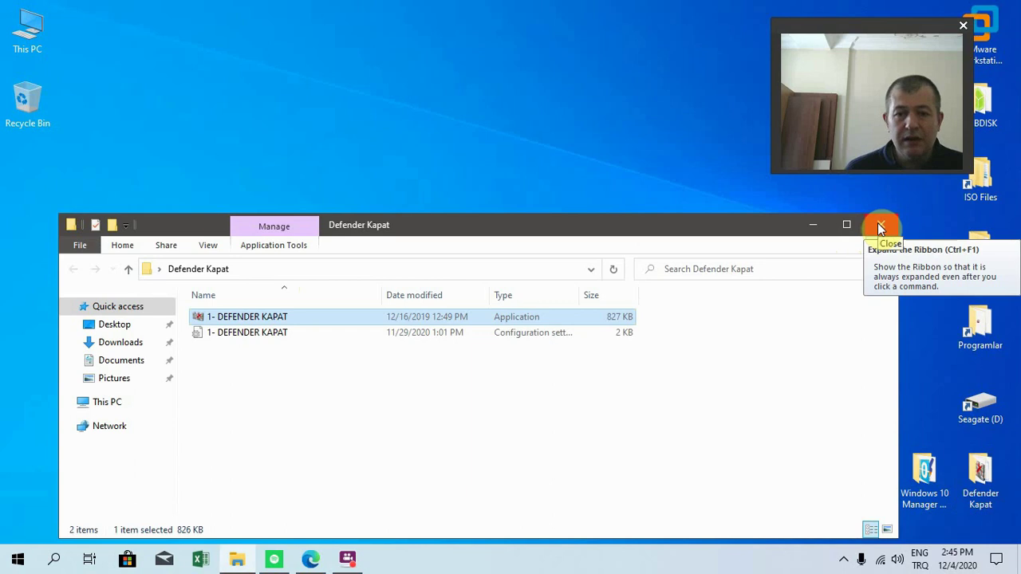
click(882, 224)
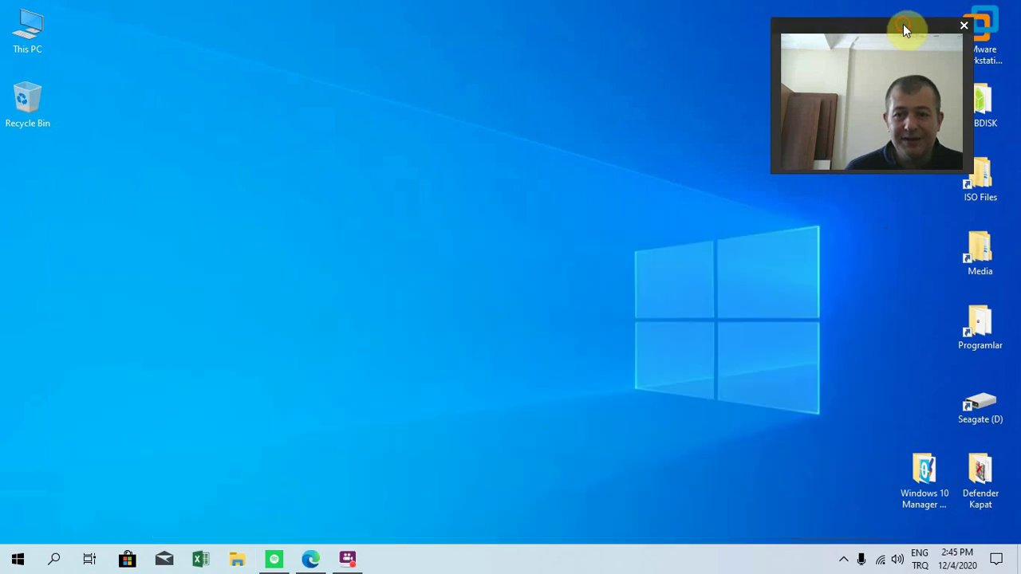
drag(926, 6, 945, 7)
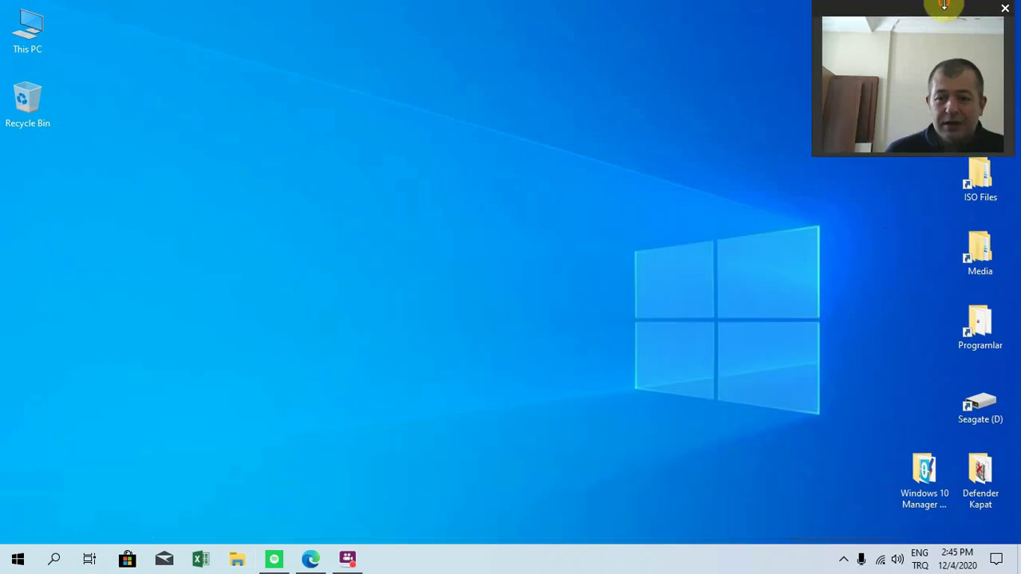
Open the Windows 10 Manager 3.3.4 Final Portable tr folder from the desktop and try to launch W10ManagerPortable, accepting the changed-path warning
double_click(910, 496)
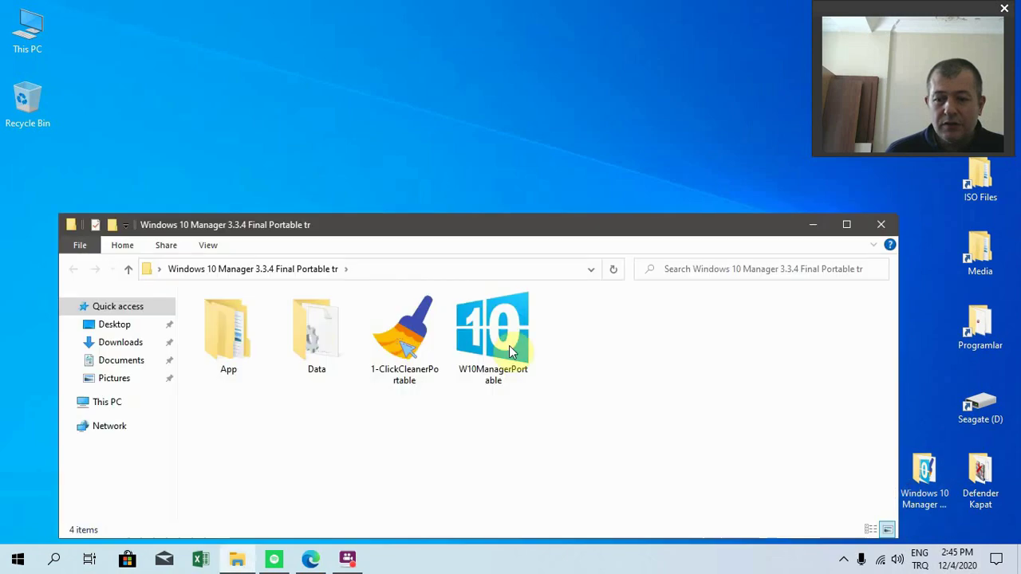
click(517, 356)
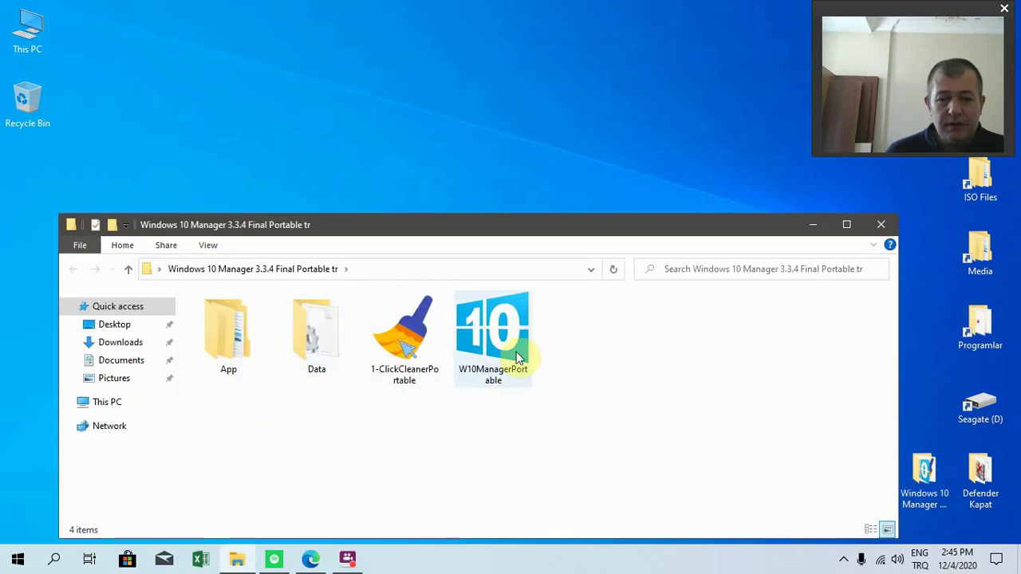
right_click(517, 357)
click(588, 87)
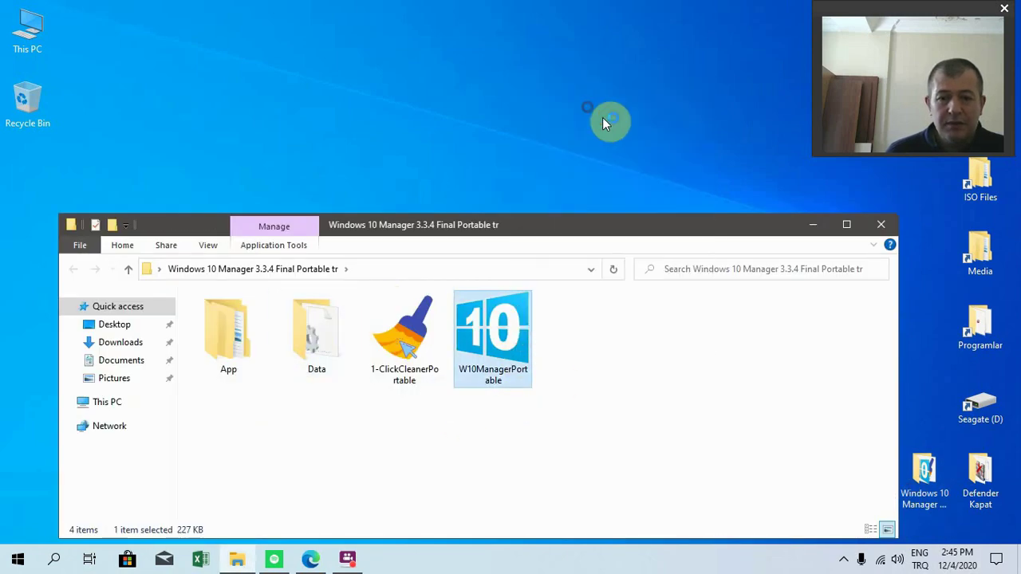
click(628, 356)
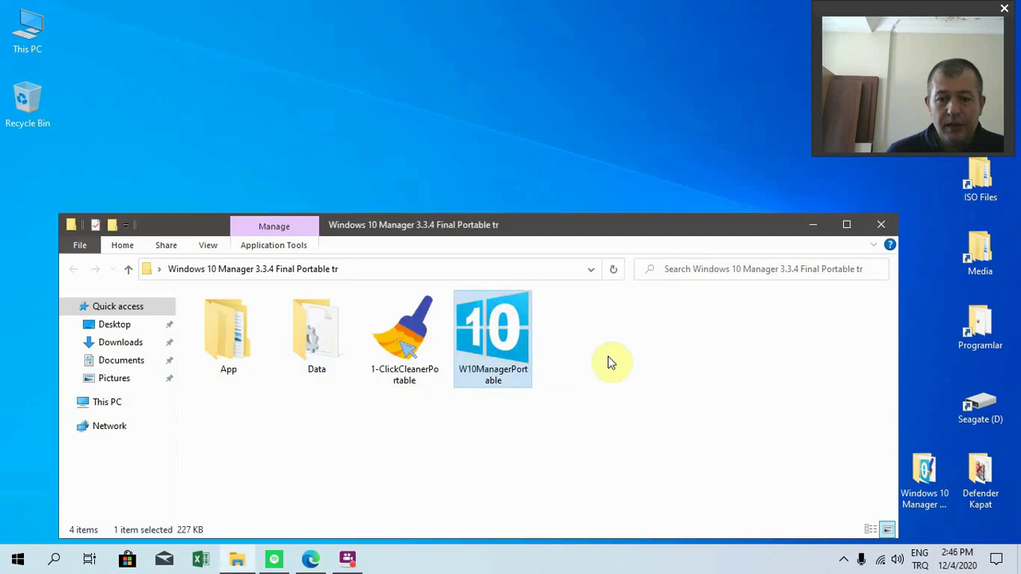
double_click(518, 350)
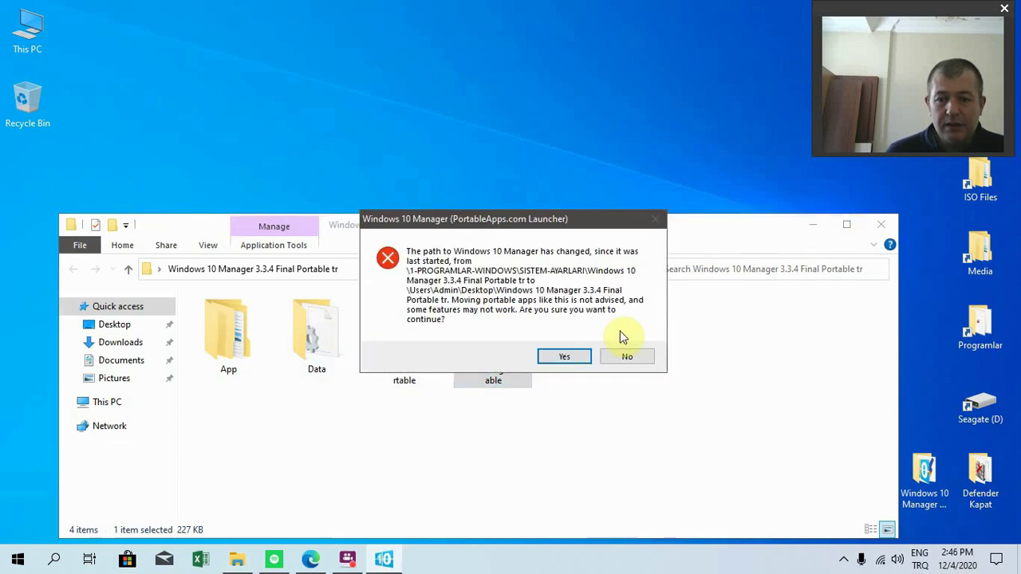
click(562, 357)
click(608, 333)
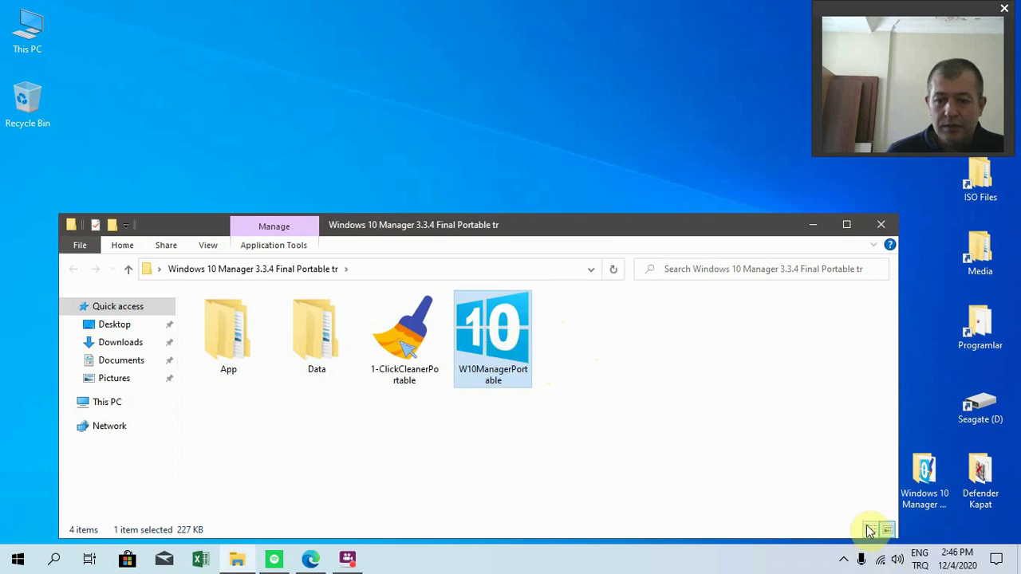
click(870, 530)
right_click(273, 365)
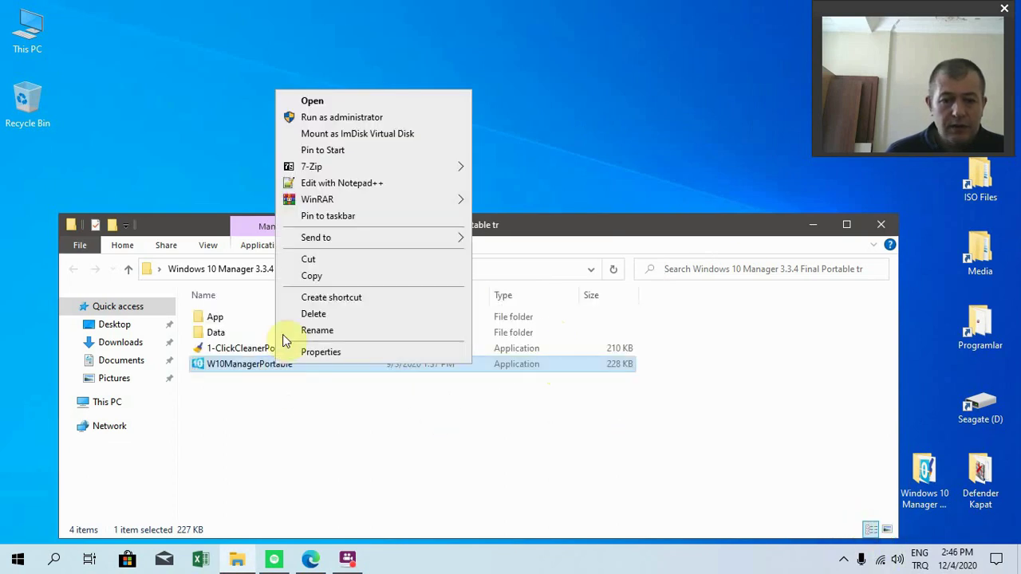
click(346, 118)
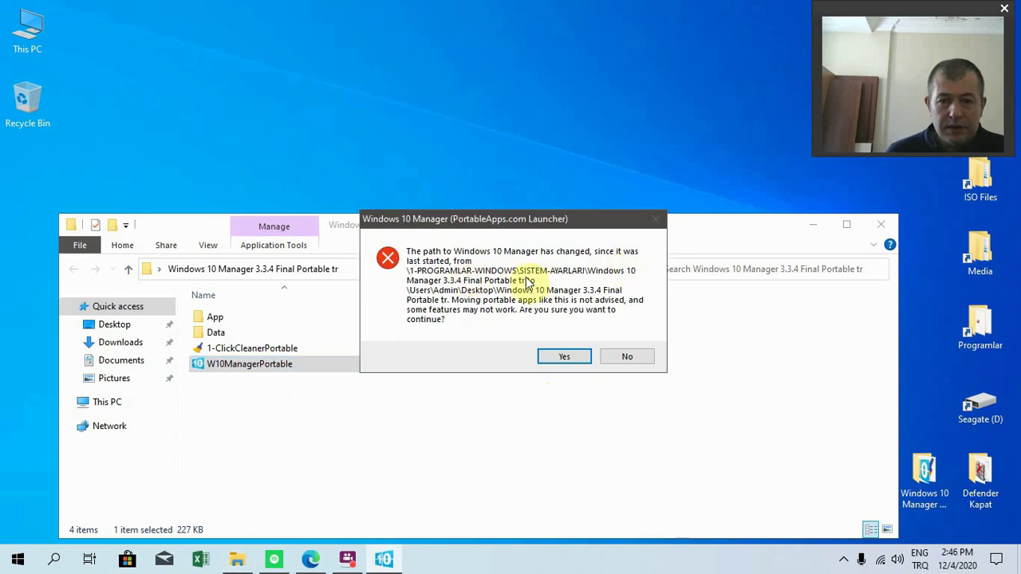
click(625, 355)
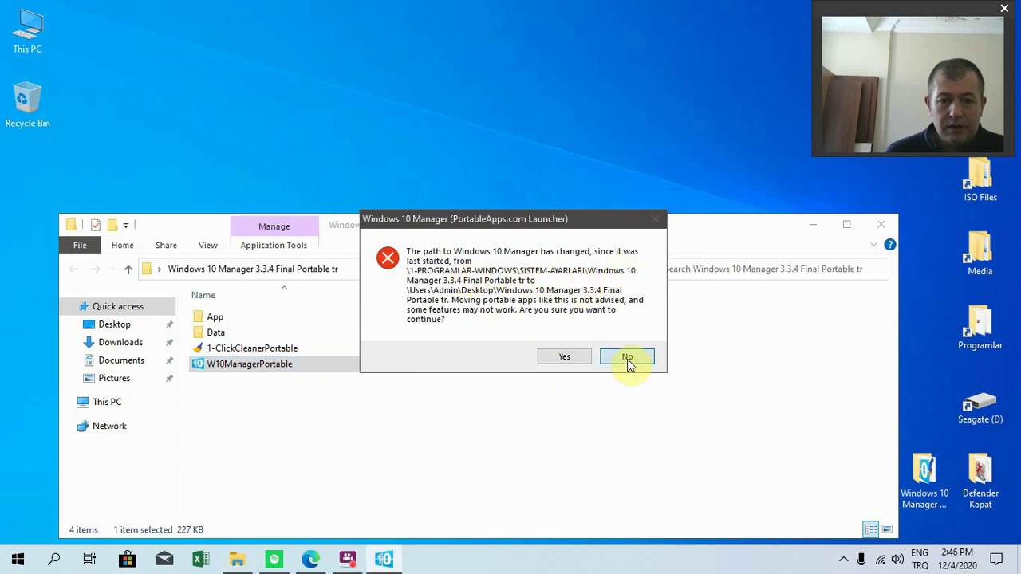
Launch W10ManagerPortable, accept the changed-path warning, close its folder window and move Windows 10 Manager clear of the webcam overlay
double_click(272, 369)
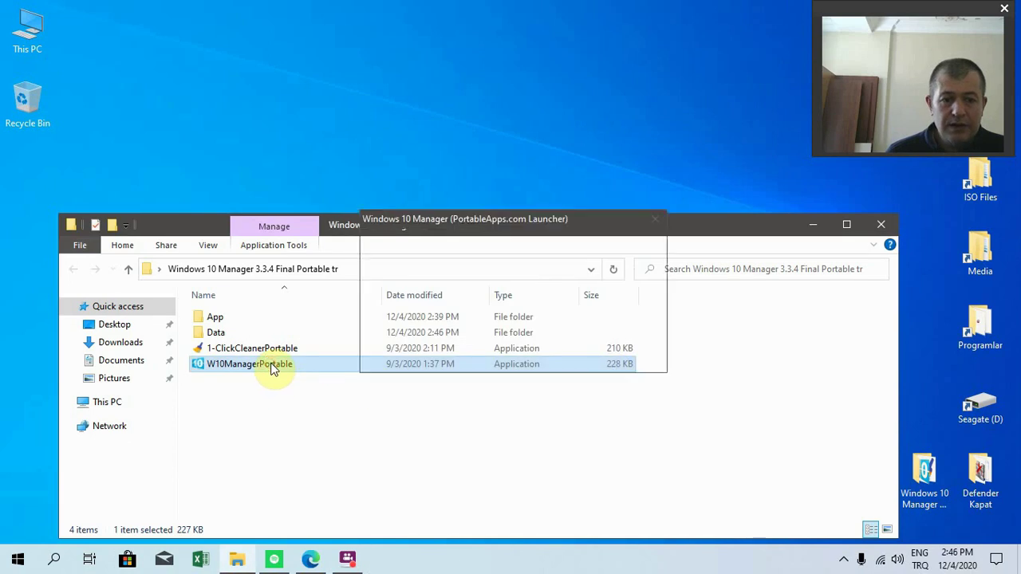
click(564, 358)
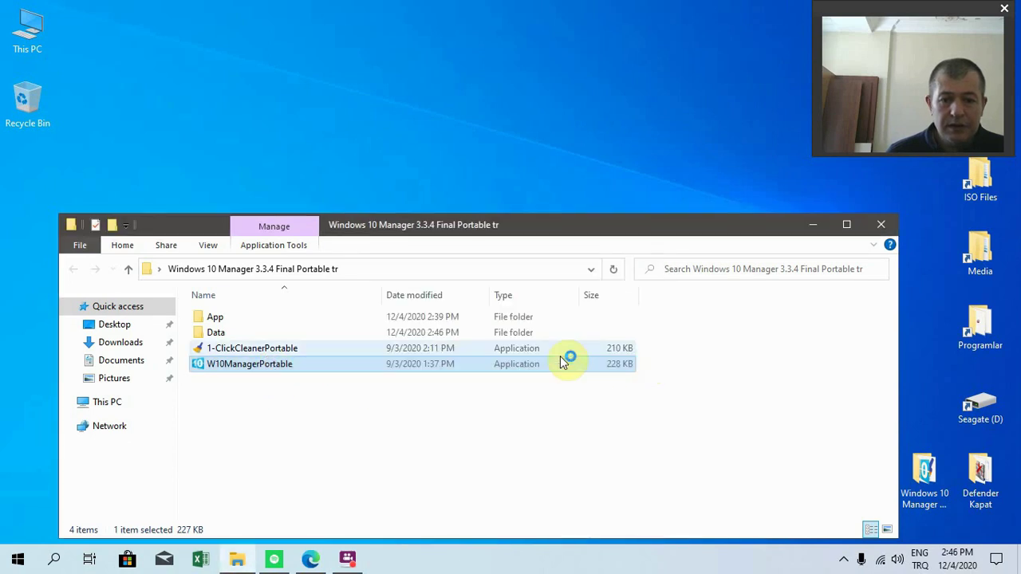
click(892, 224)
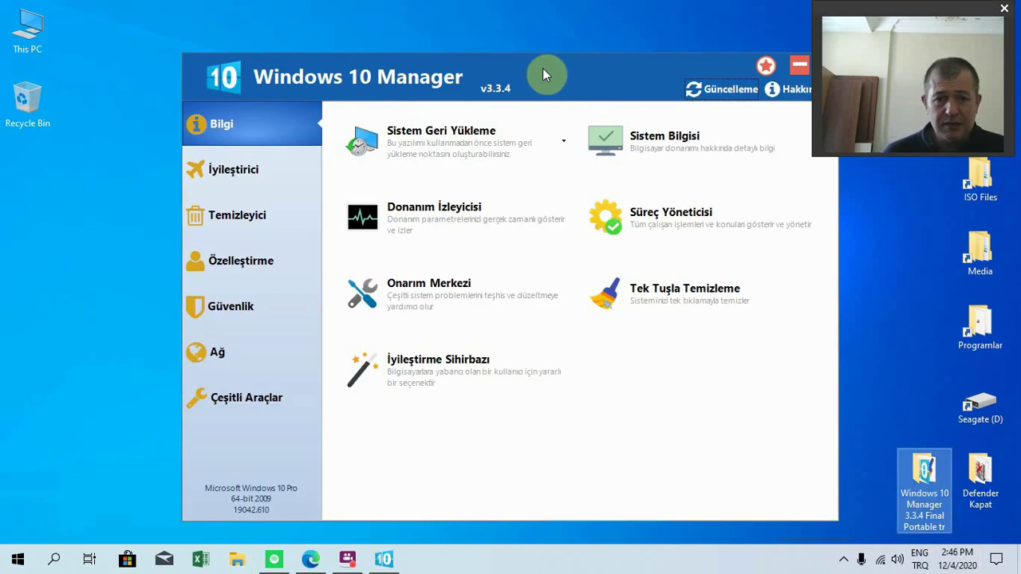
drag(542, 68, 500, 16)
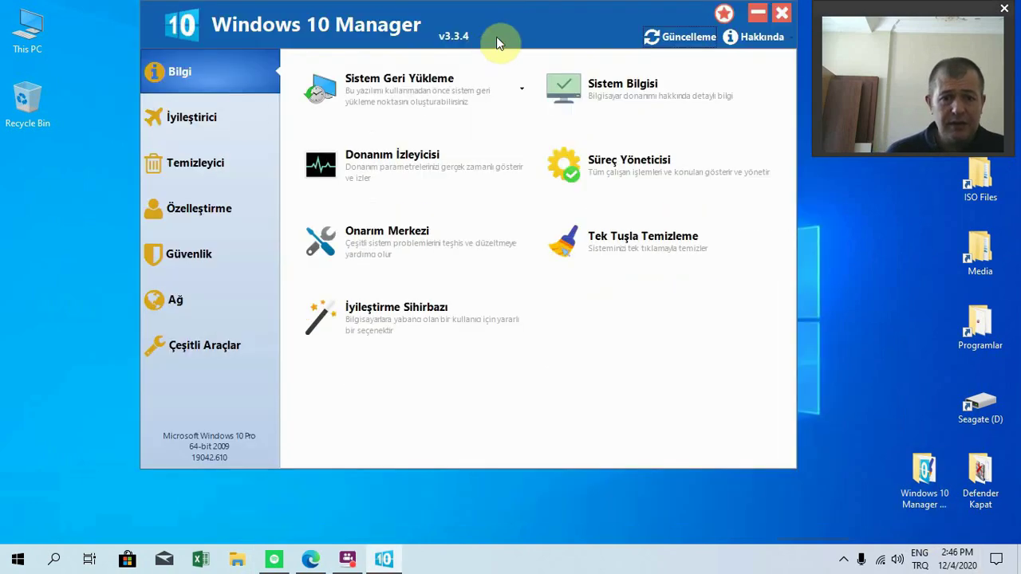
Open Sistem Hızı in the İyileştirici section and look through its Sistem, Başlangıç and Kapat settings
click(203, 128)
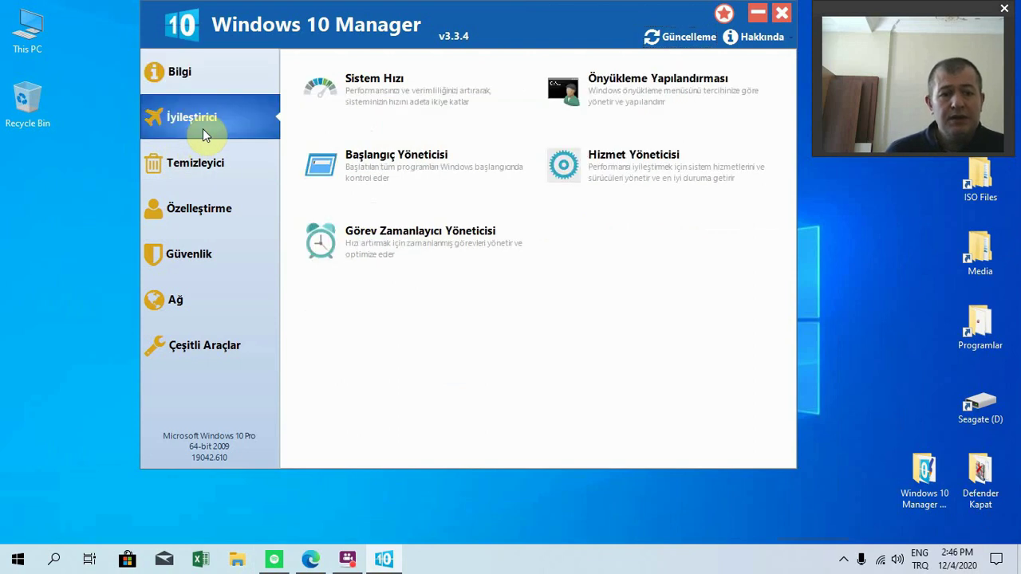
click(424, 101)
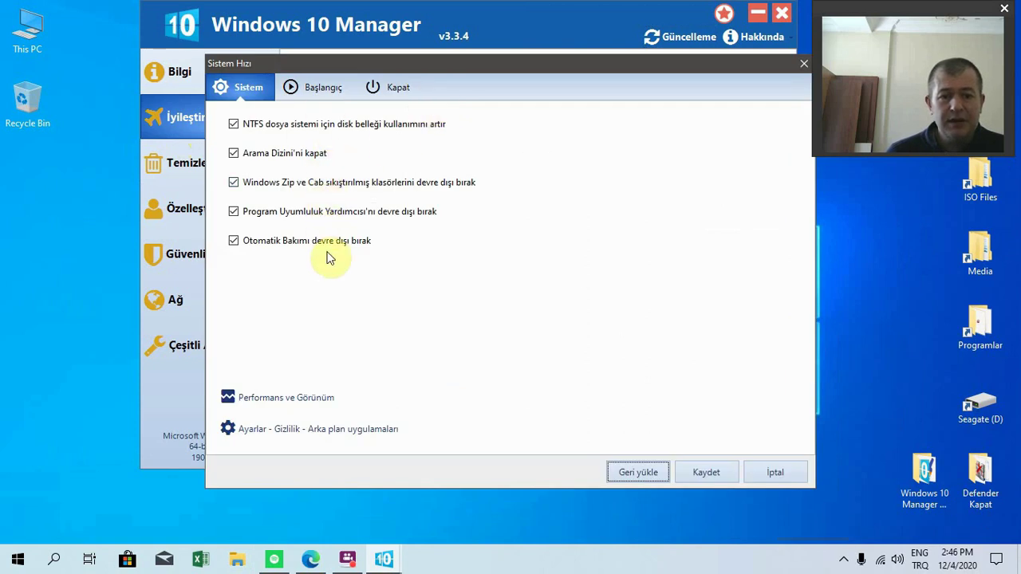
click(321, 92)
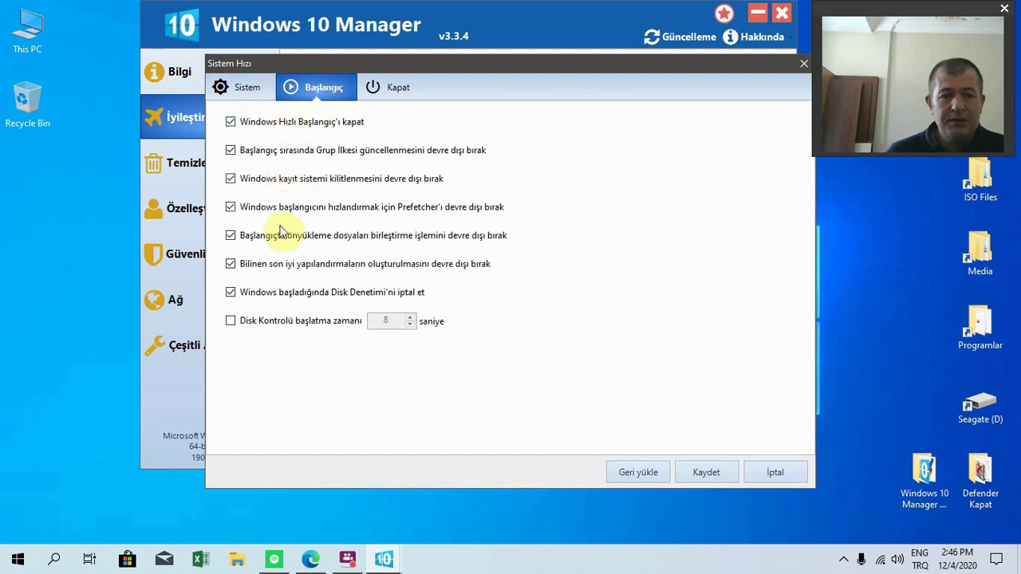
click(399, 91)
Set the shutdown waiting times for ending processes and stopping services to the fastest value, Hızlı
drag(332, 144, 725, 174)
drag(684, 146, 263, 160)
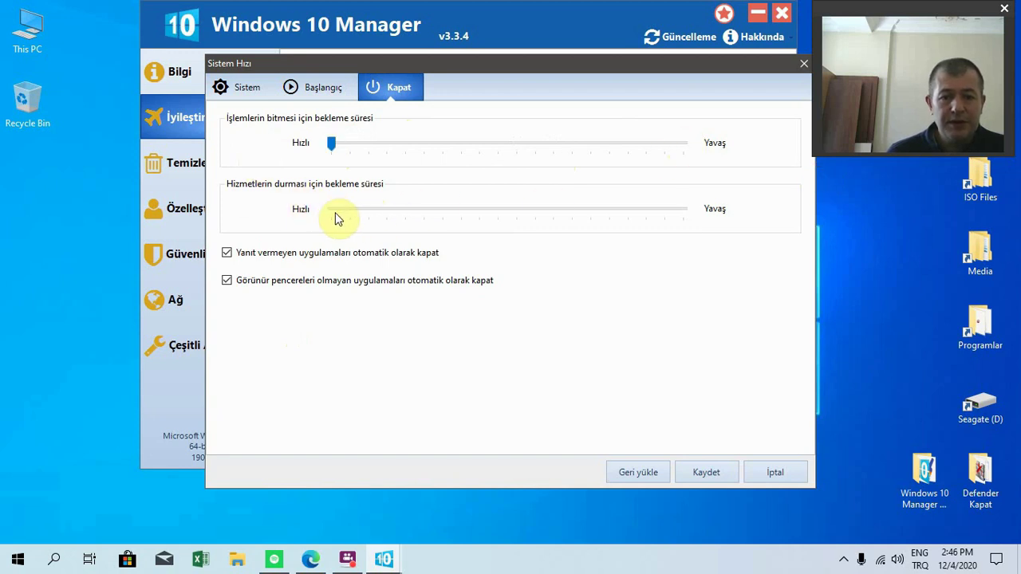
drag(335, 213, 263, 212)
Recheck the Başlangıç and Sistem options, save the Sistem Hızı settings and close Windows 10 Manager
click(325, 89)
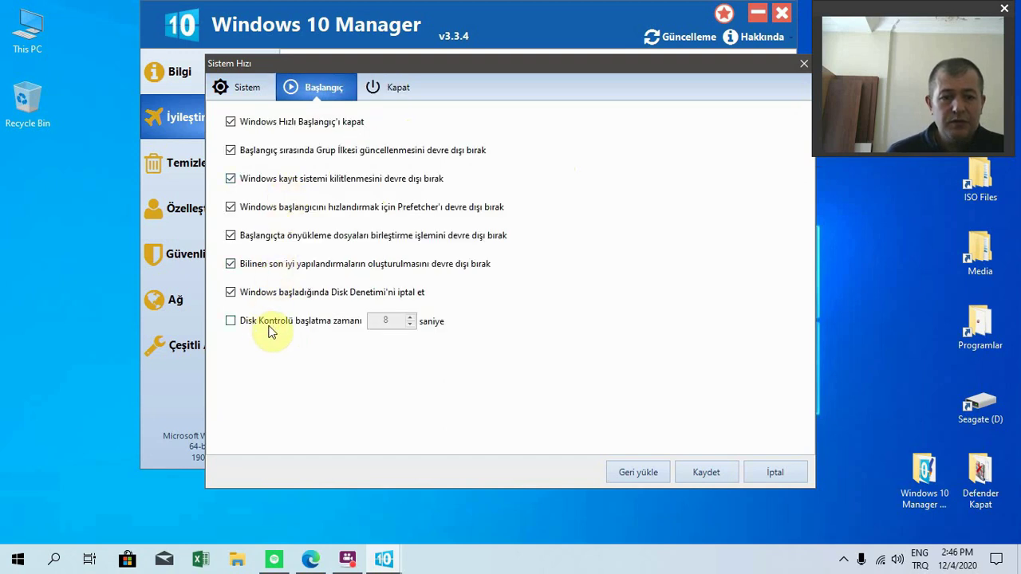
click(224, 87)
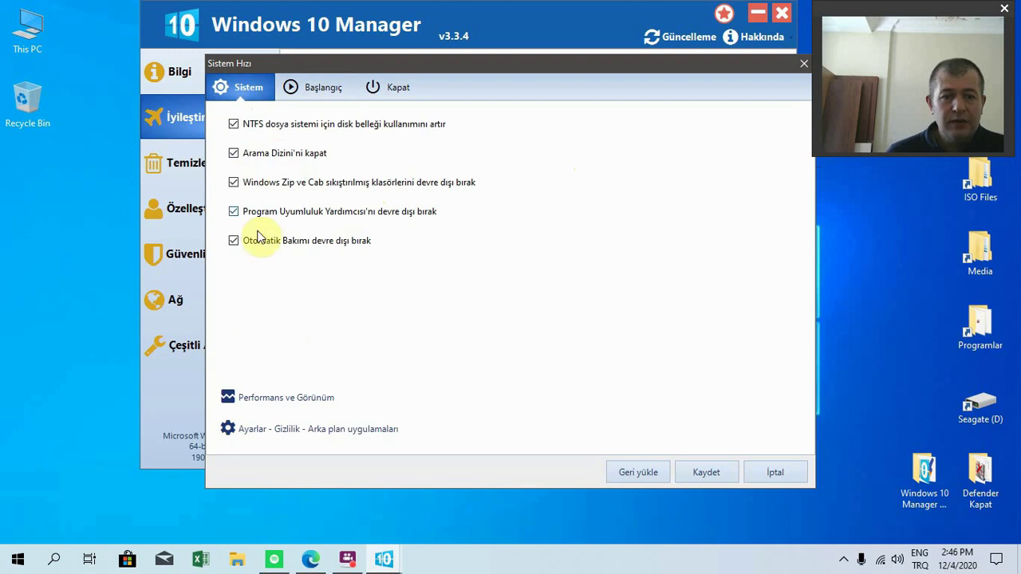
click(705, 473)
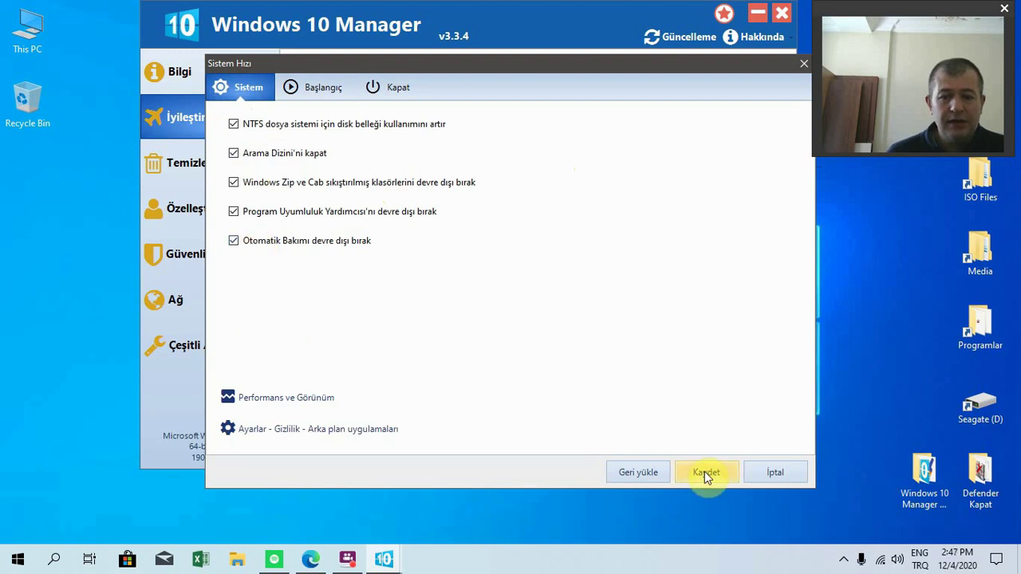
click(805, 65)
click(782, 13)
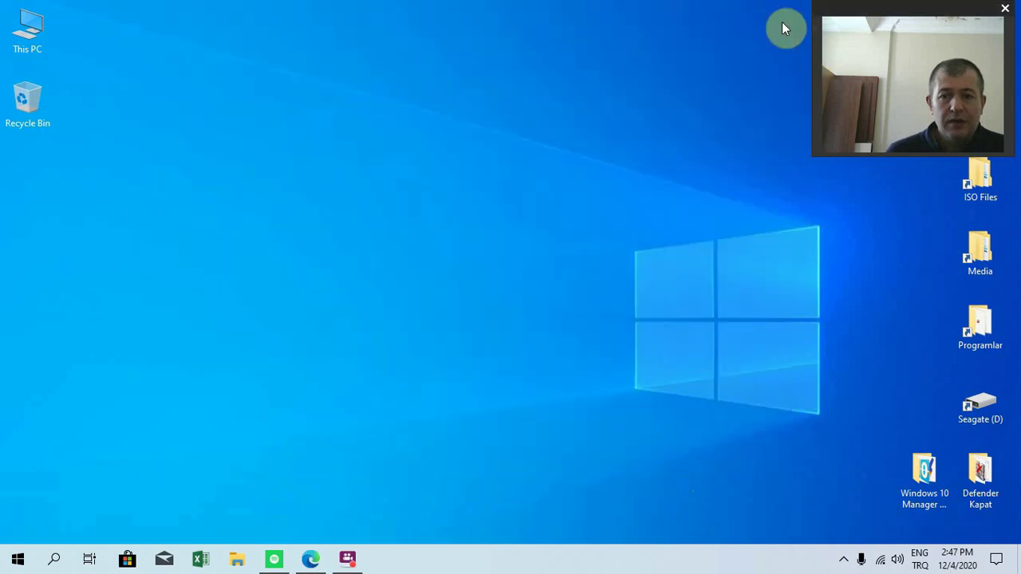
Open the advanced system settings from This PC's properties and examine the visual effects in Performance Options
double_click(51, 39)
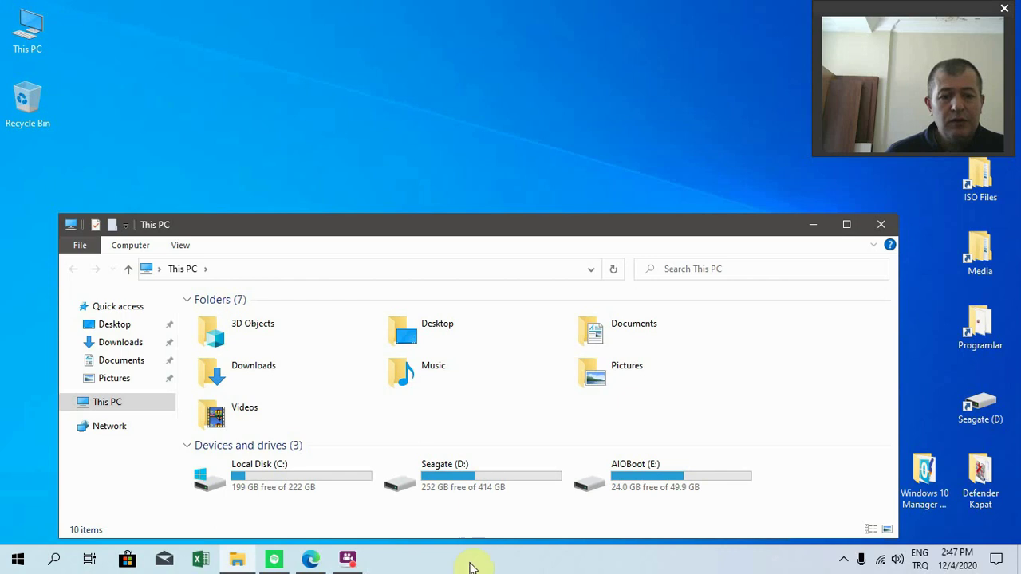
right_click(476, 526)
click(516, 501)
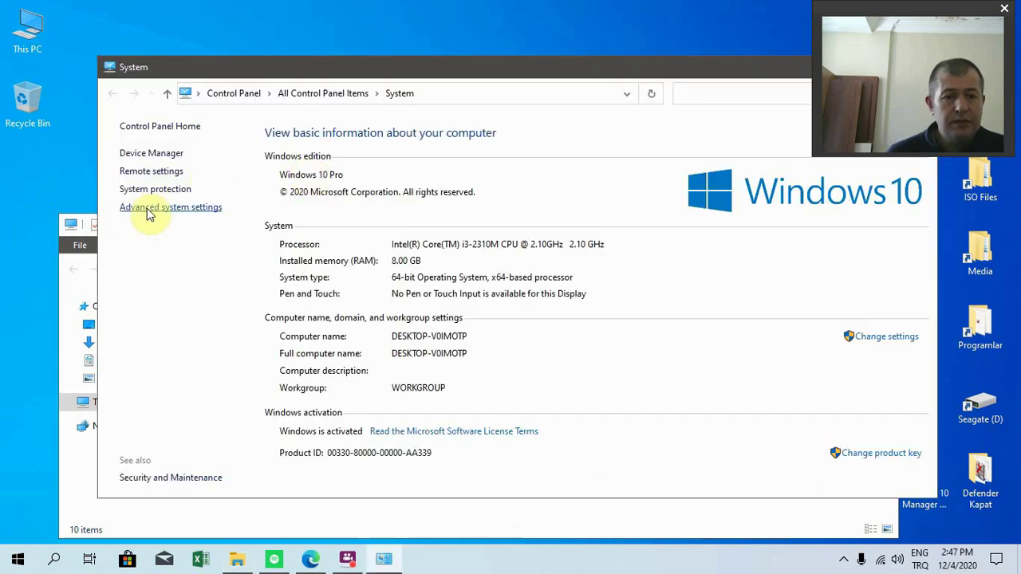
click(148, 209)
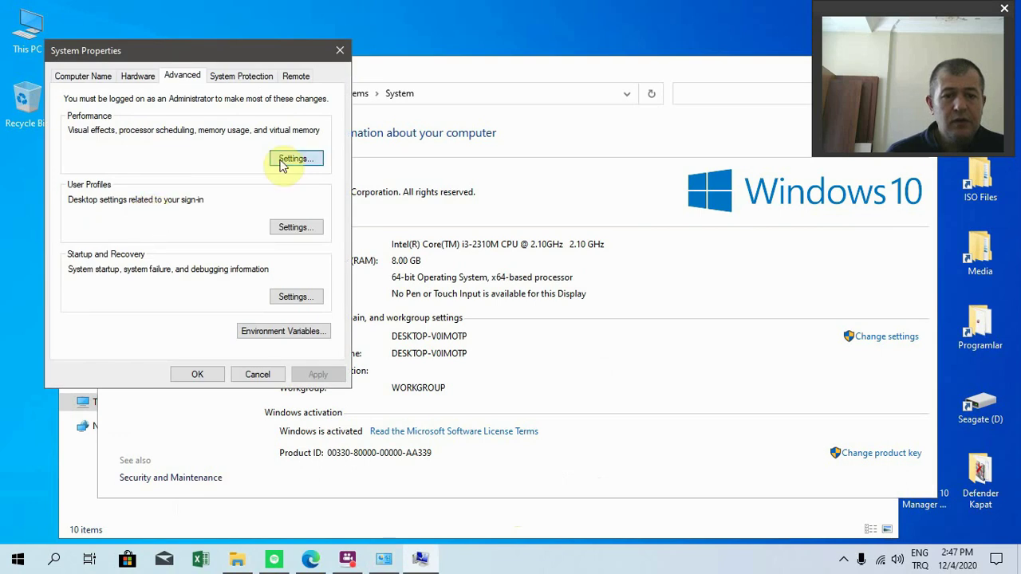
click(292, 159)
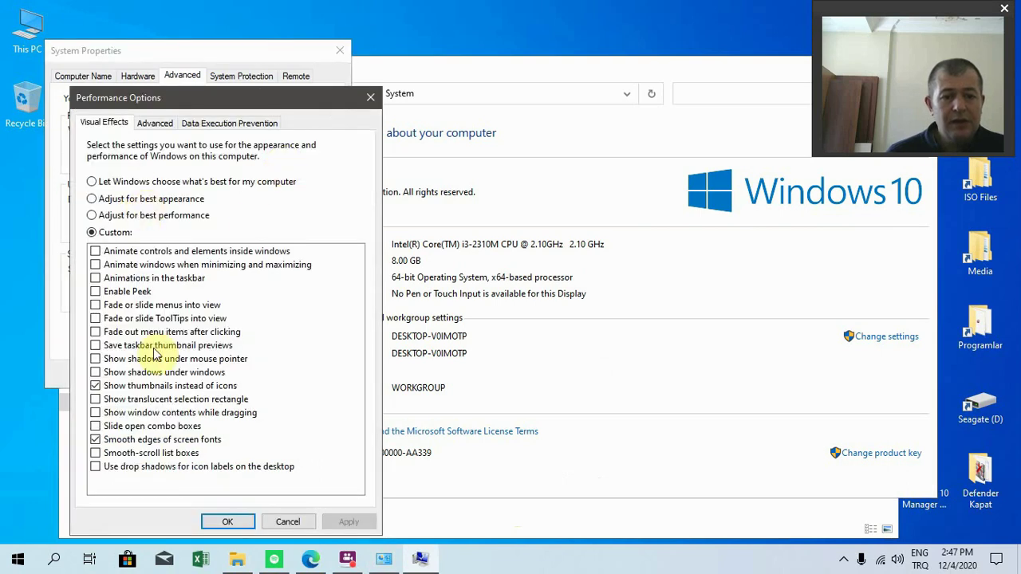
drag(257, 98, 548, 13)
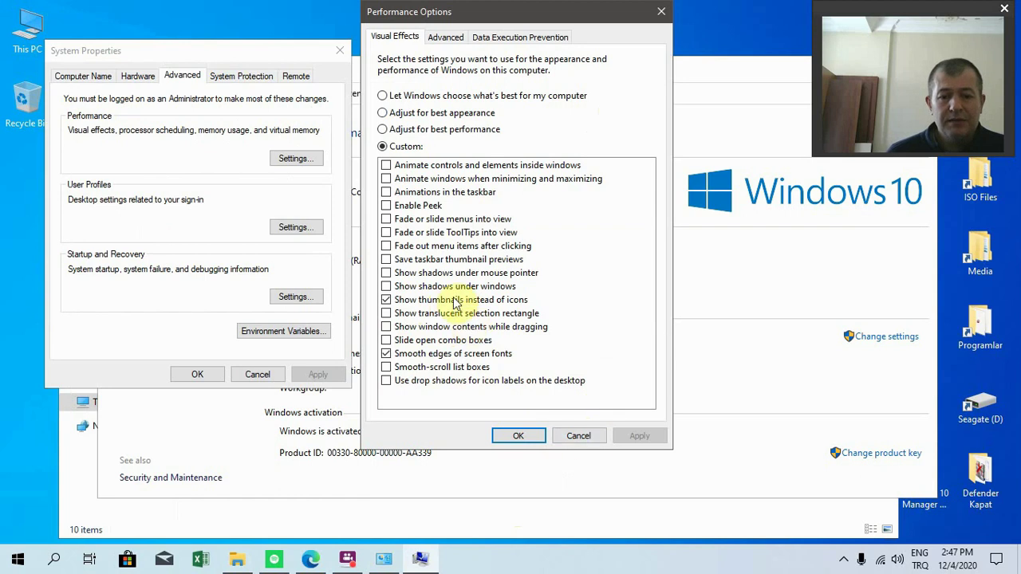
Cancel Performance Options and System Properties, and close the System and This PC windows
click(578, 437)
click(253, 375)
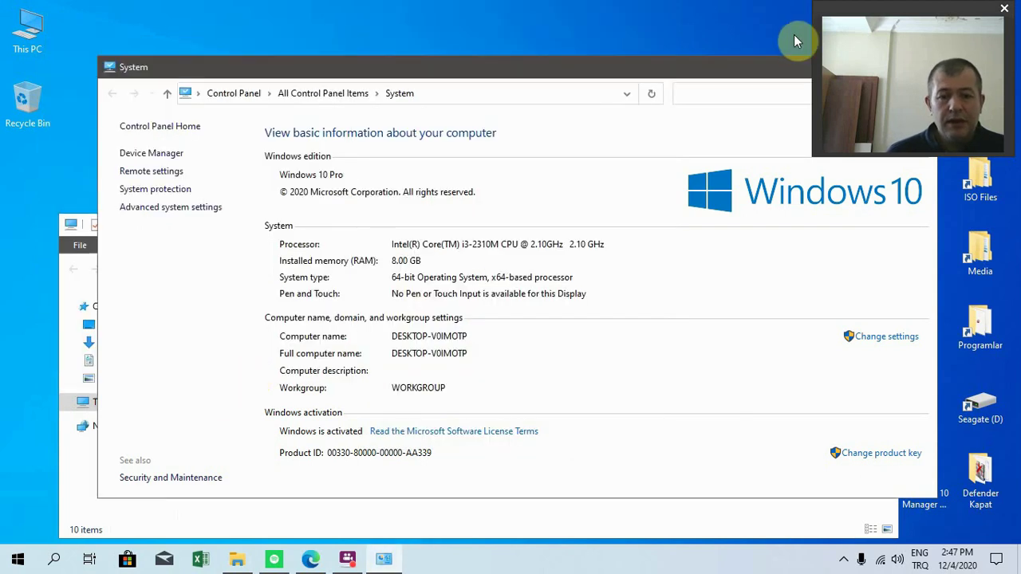
drag(615, 67, 471, 83)
click(775, 81)
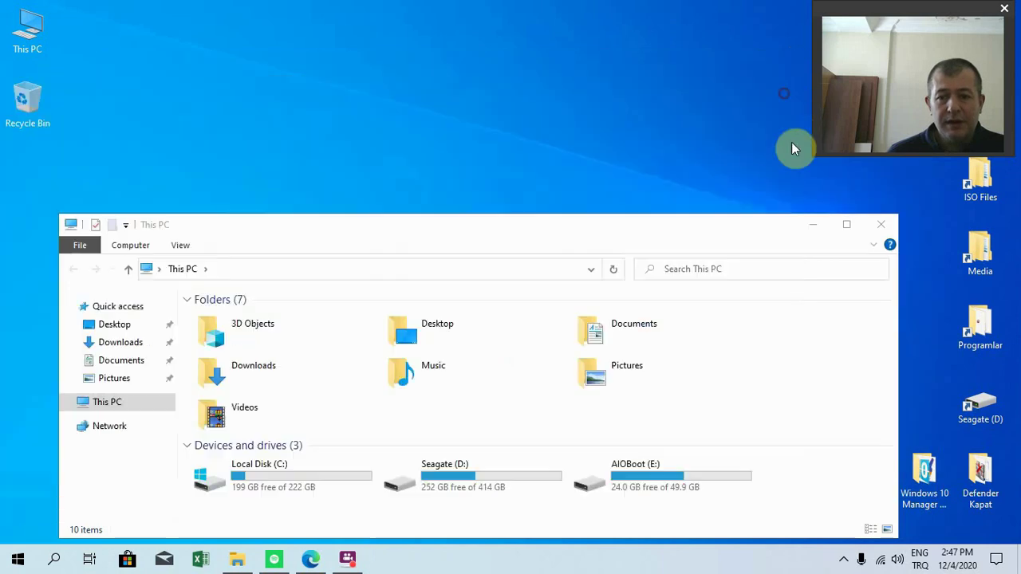
click(881, 225)
Run winver and move the About Windows dialog towards the middle of the screen to check the Windows version
key(super+r)
text(w)
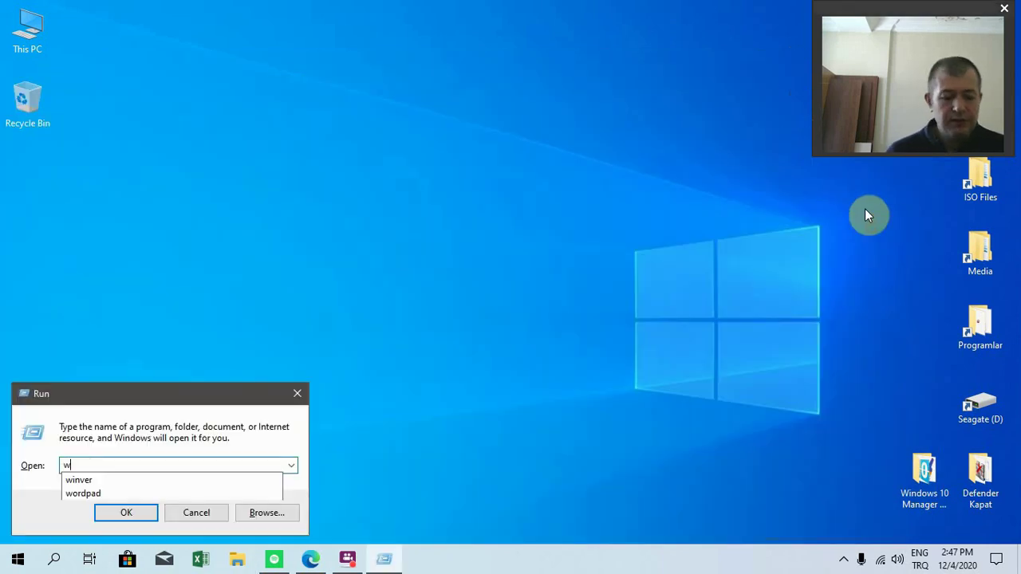
text(inver)
key(Return)
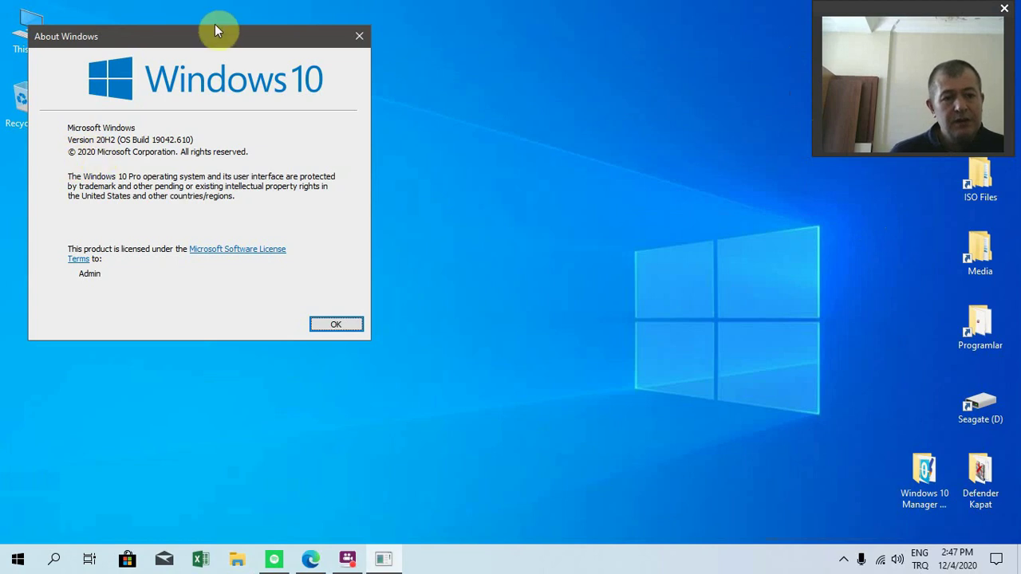
drag(215, 26, 513, 2)
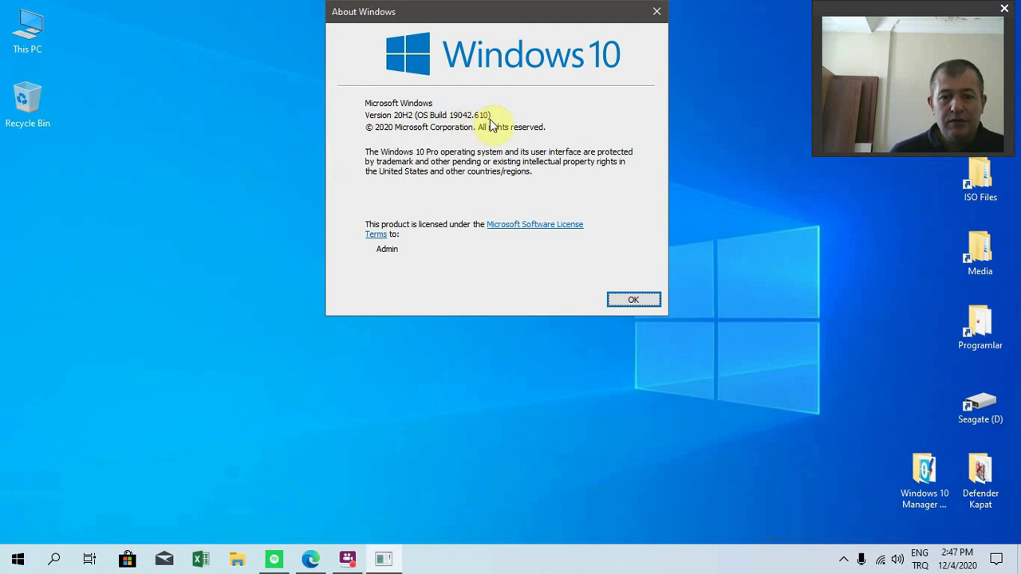
Switch to the TechBench page in Edge, look over the type choices keeping Windows (Final), and move the window up
click(310, 559)
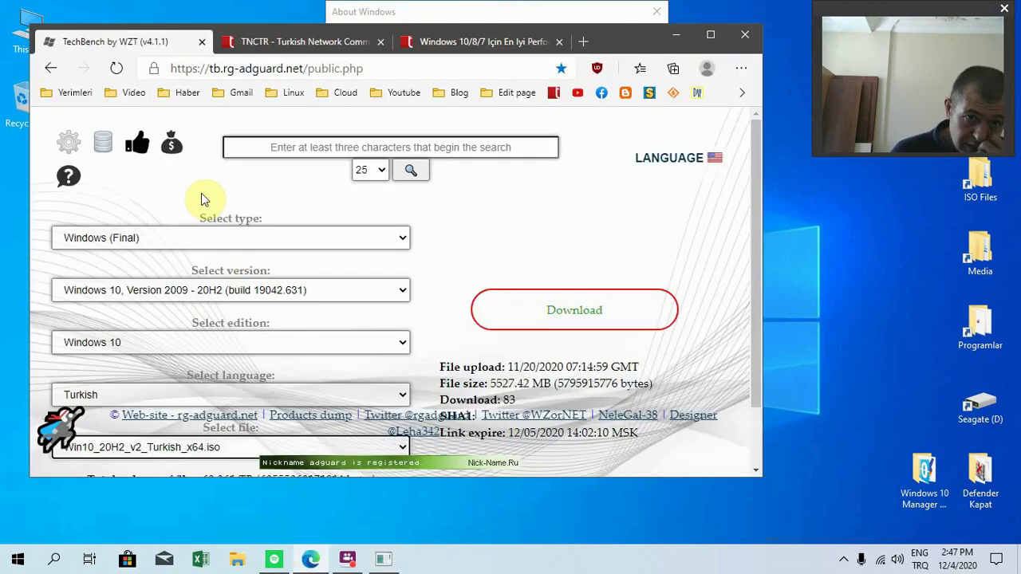
click(180, 238)
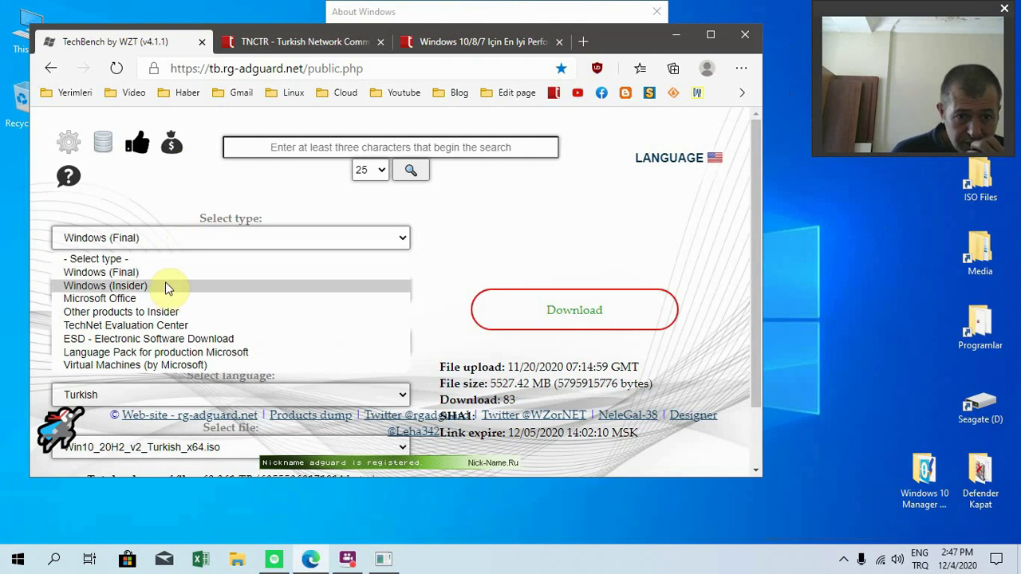
click(169, 273)
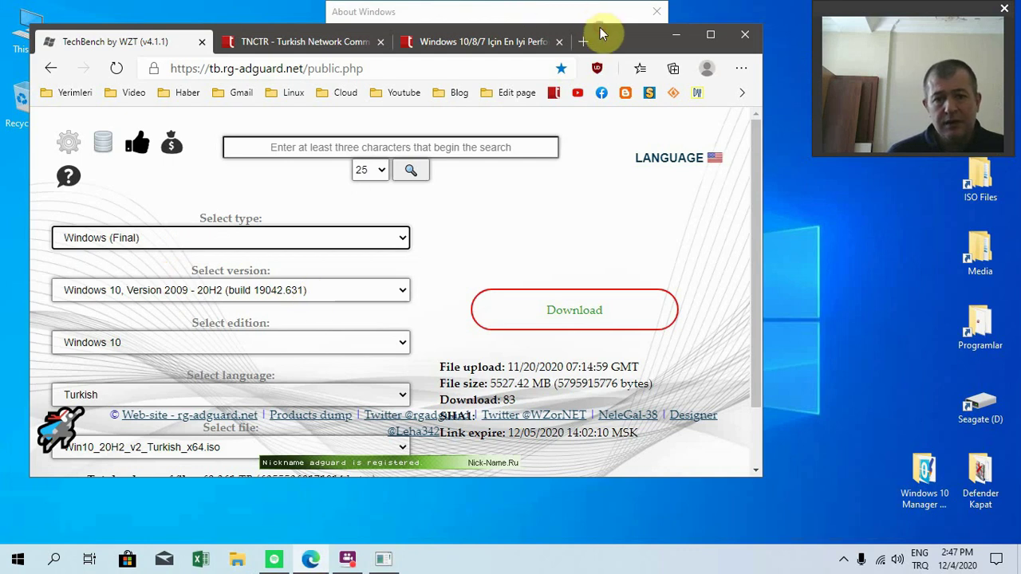
drag(600, 34, 599, 0)
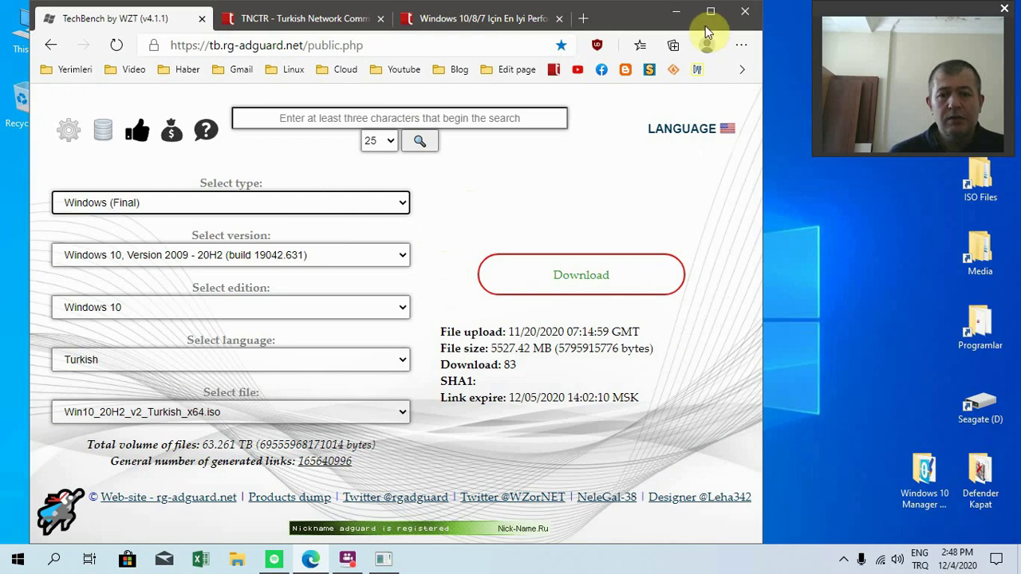
Minimize the browser, launch the Istanbul Weather app from the Start tiles, and close the About Windows dialog
click(676, 11)
click(9, 563)
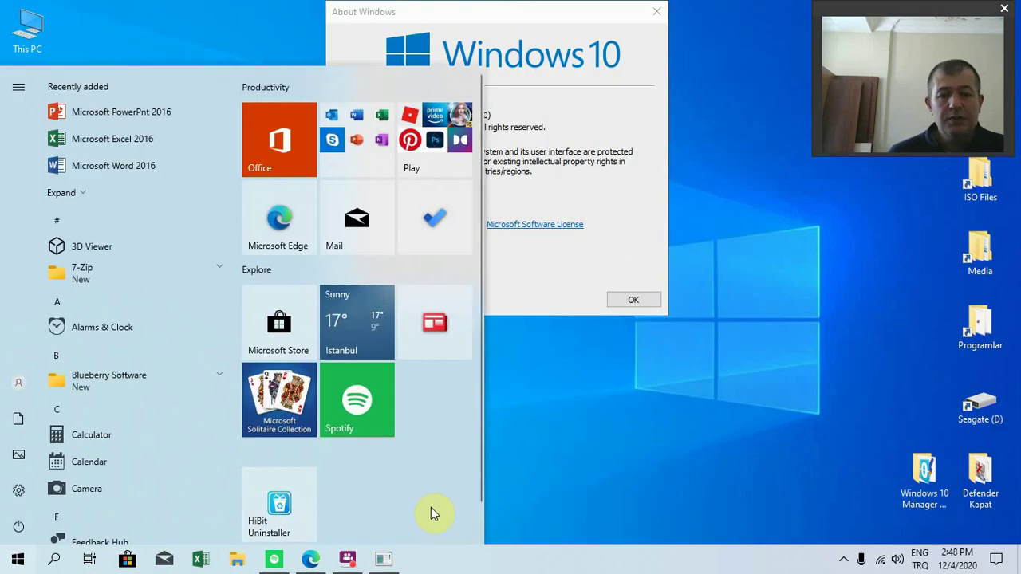
scroll(474, 383, down, 2)
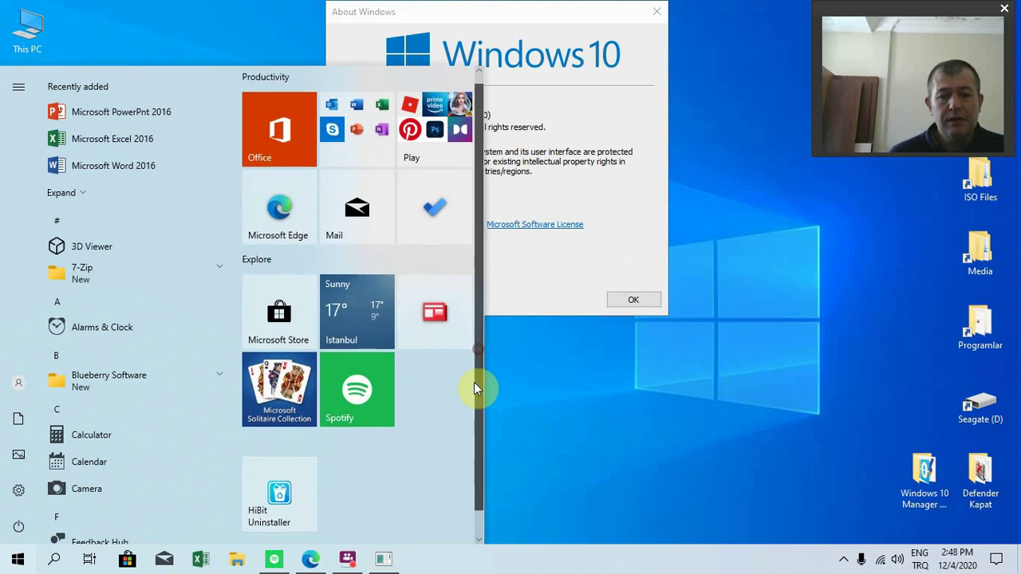
scroll(451, 423, up, 2)
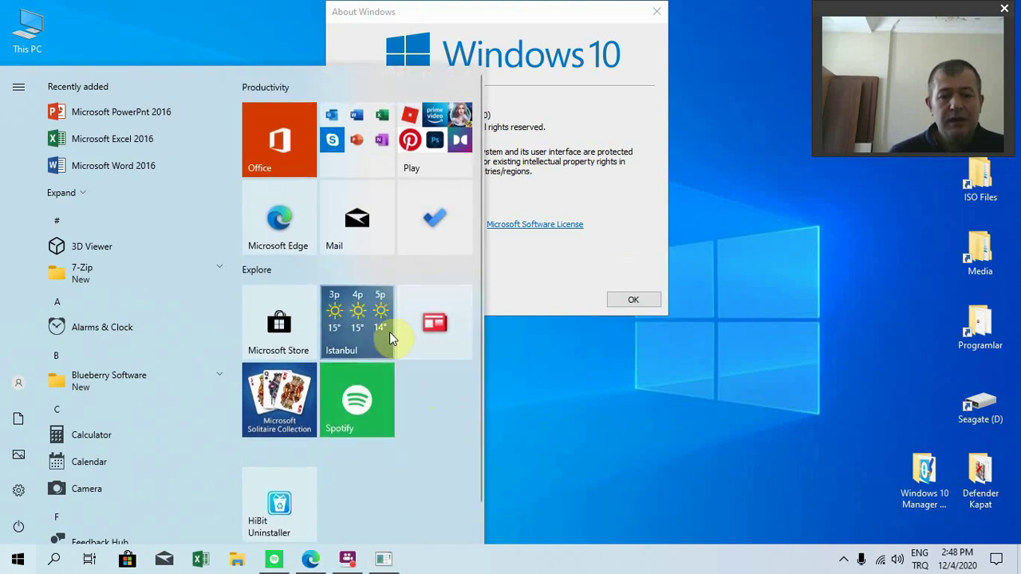
click(367, 337)
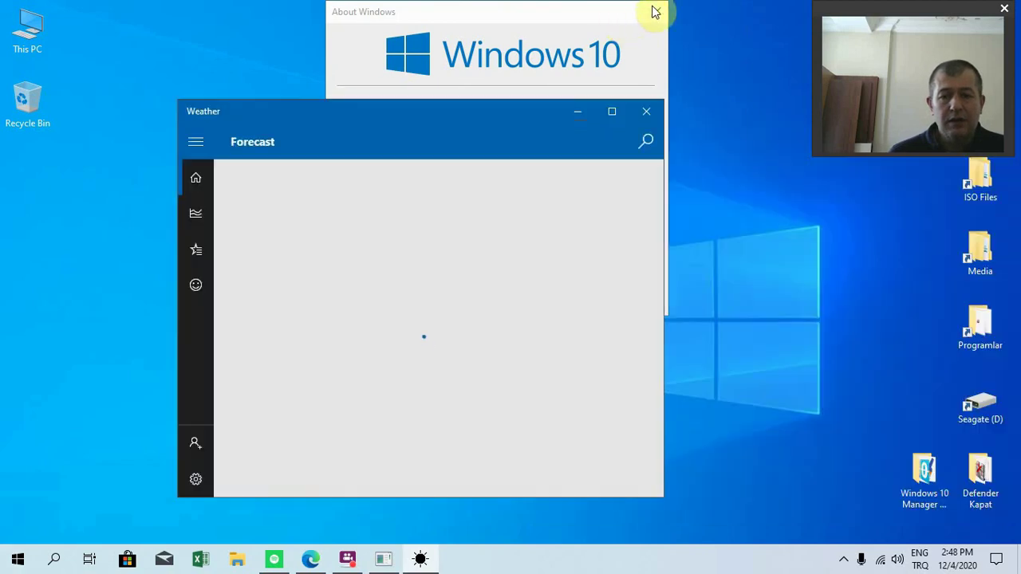
click(656, 11)
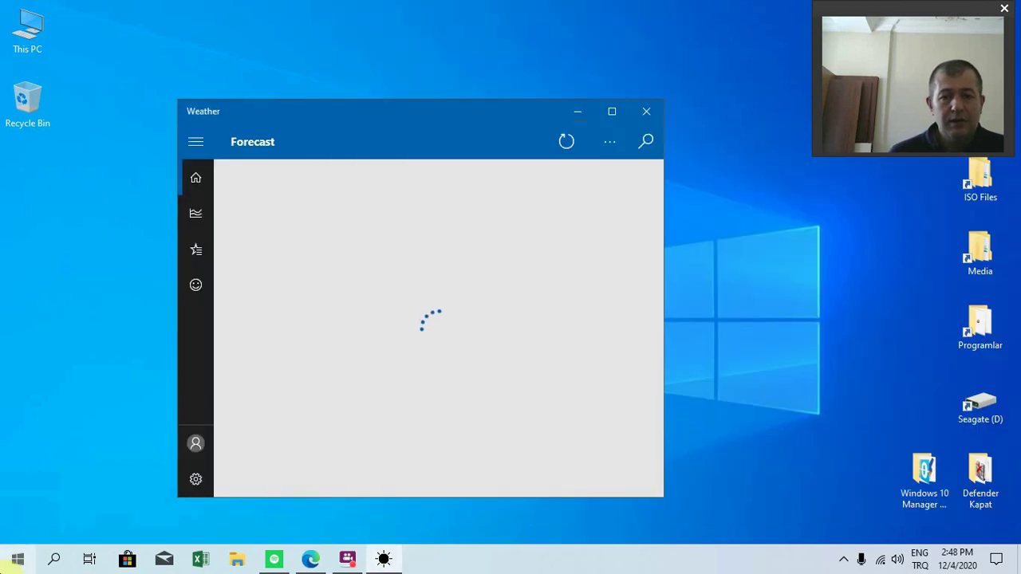
Look over the Start tiles again, switch to Edge, and open a new tab to look over its start page
click(12, 562)
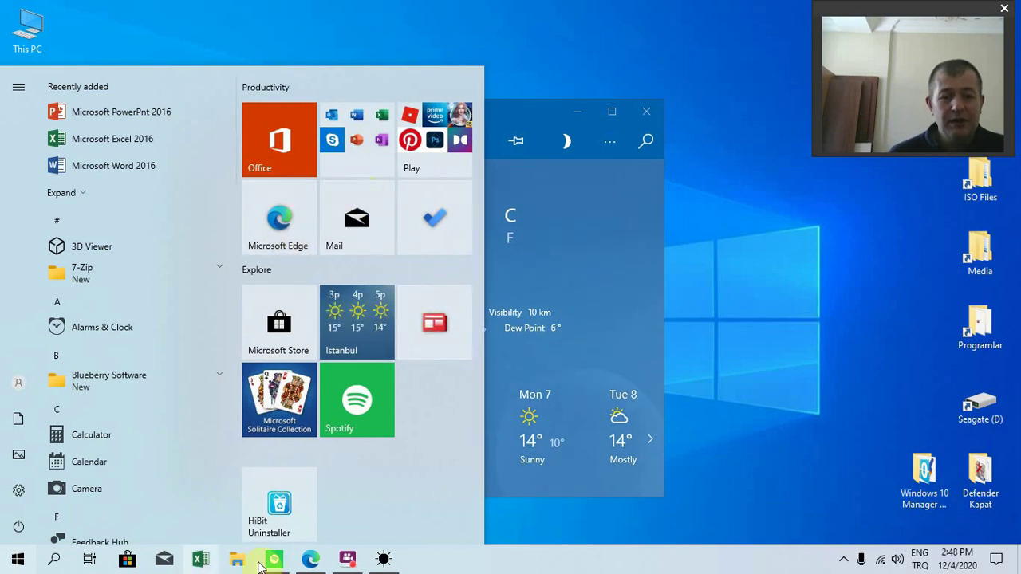
click(317, 553)
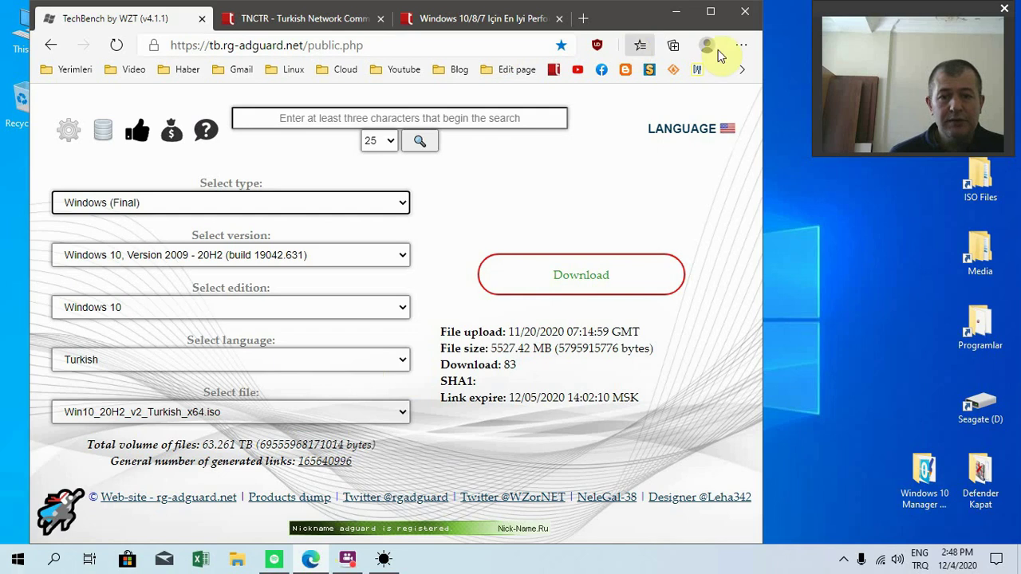
click(518, 18)
click(588, 17)
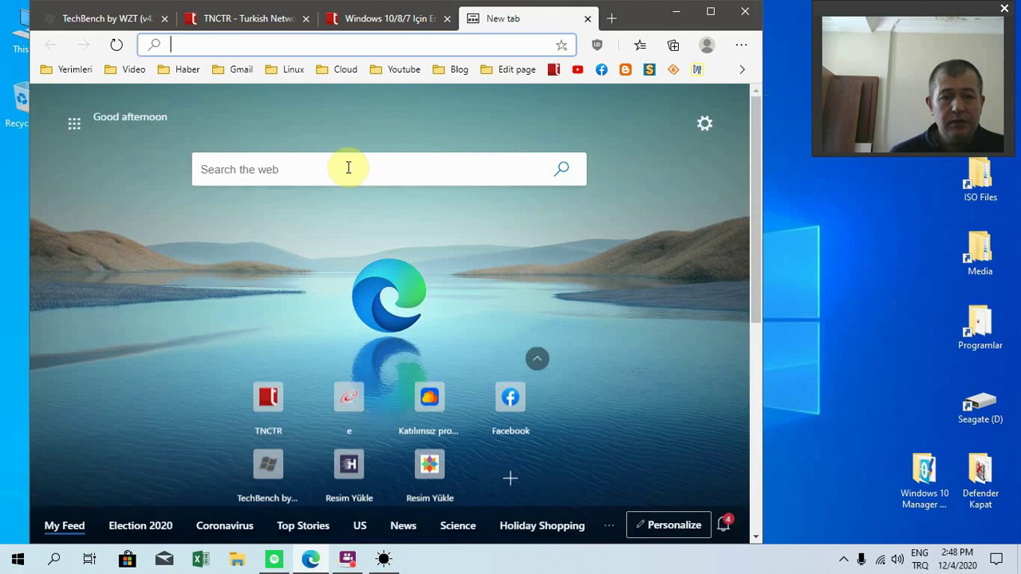
click(349, 169)
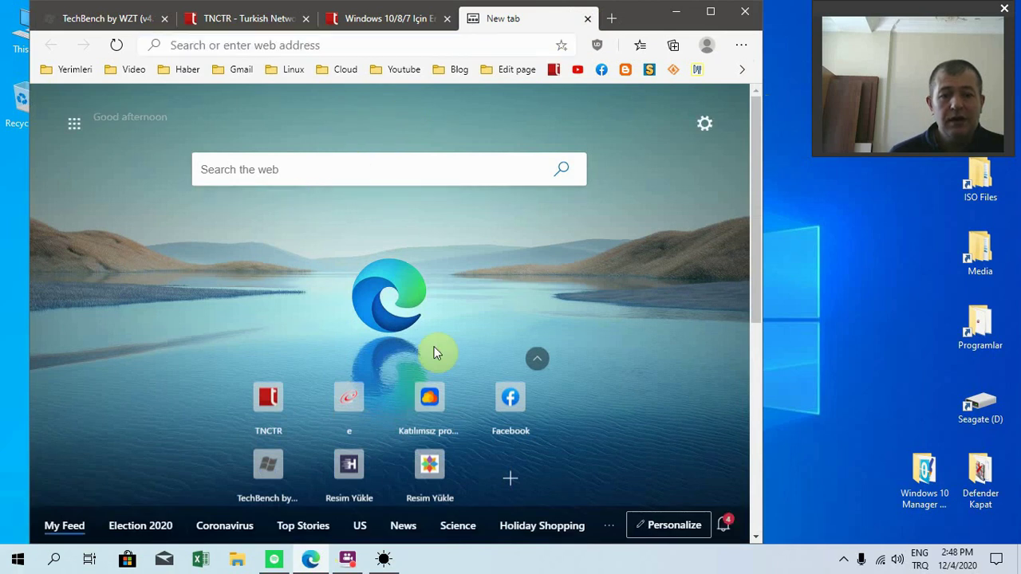
scroll(513, 392, down, 2)
scroll(625, 272, up, 2)
Open the About Microsoft Edge page to check the browser version, and look at the ad blocker's status for the page
click(742, 45)
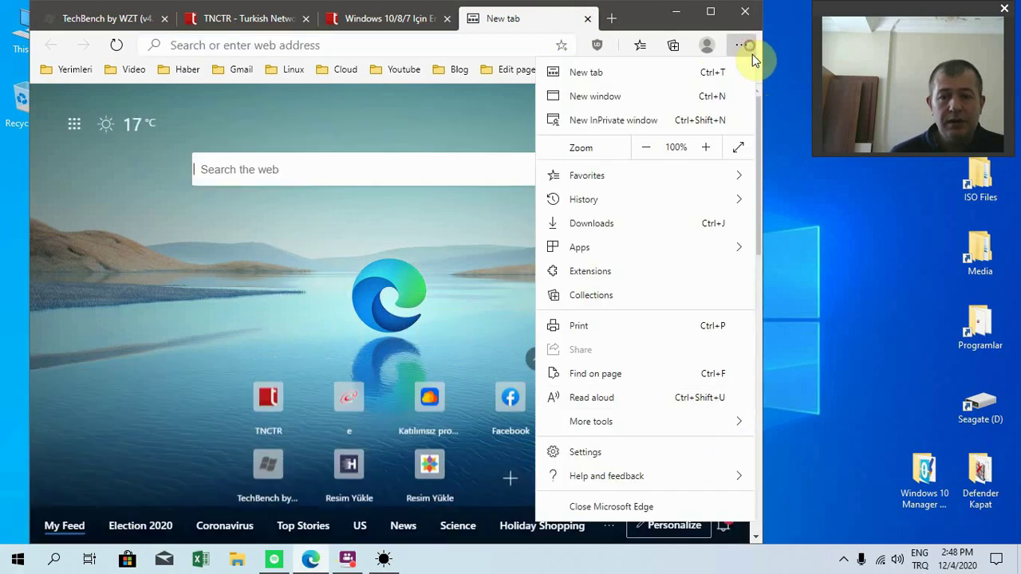
mouse_move(652, 483)
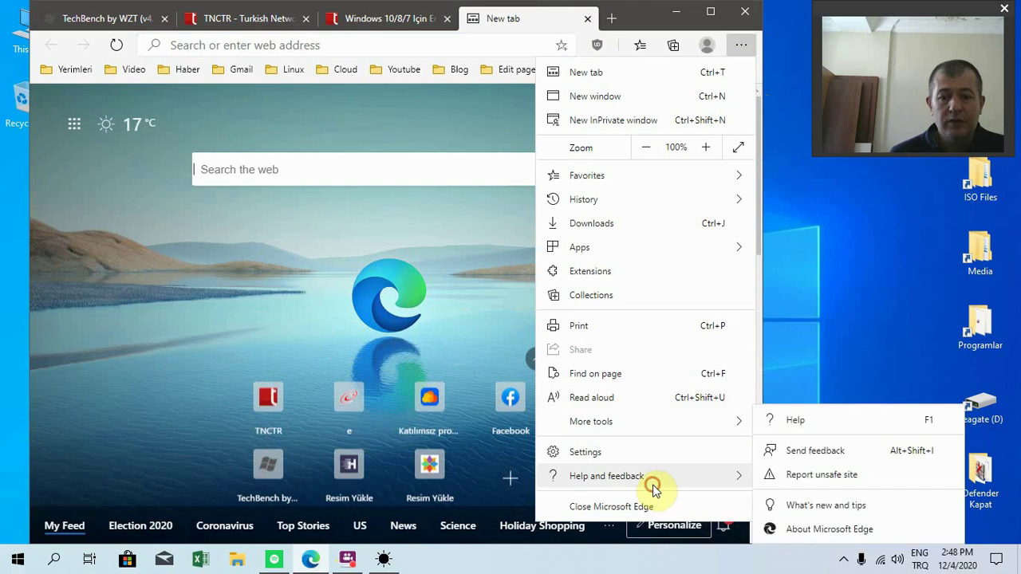
click(822, 527)
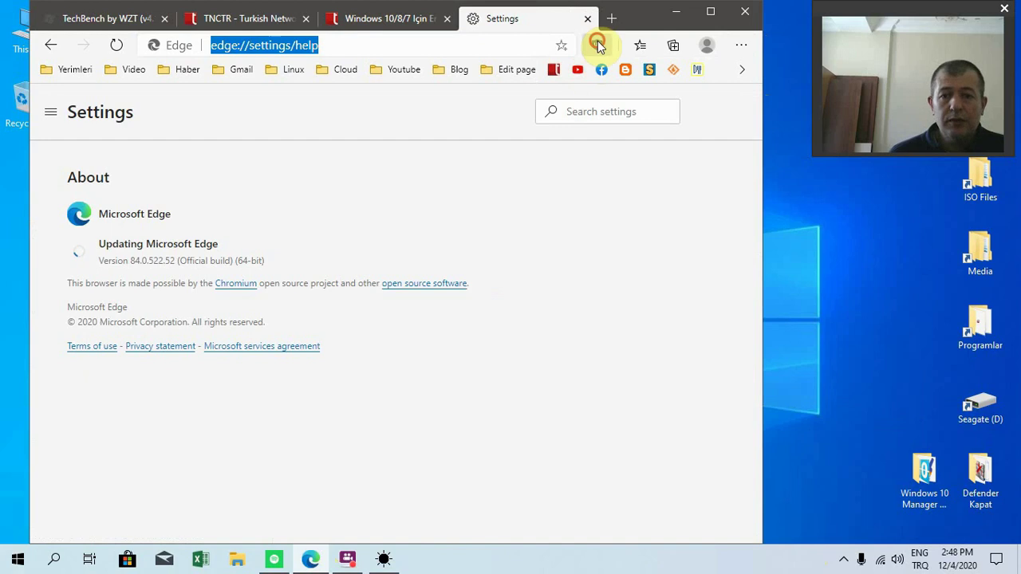
click(598, 45)
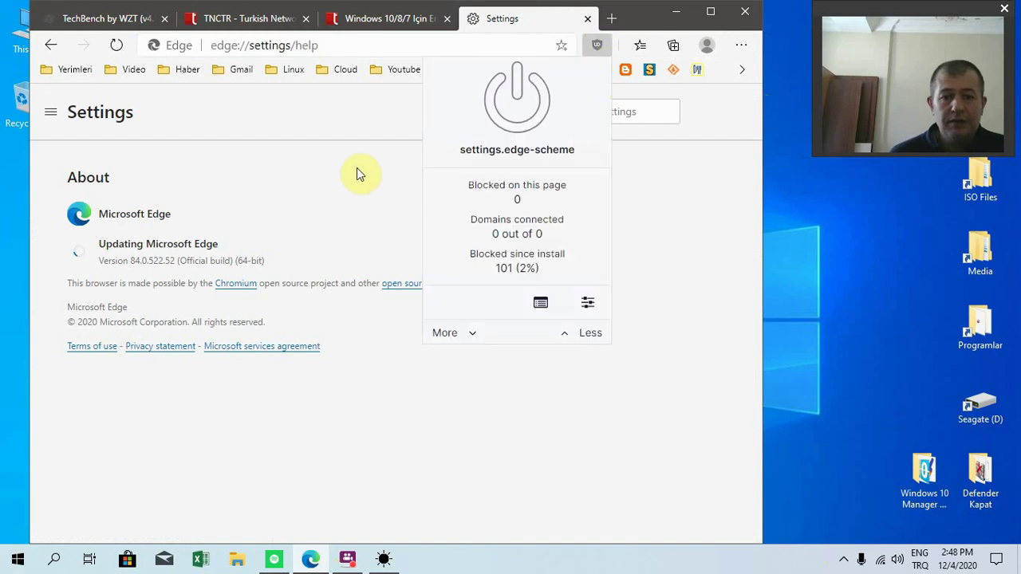
click(325, 178)
triple_click(185, 220)
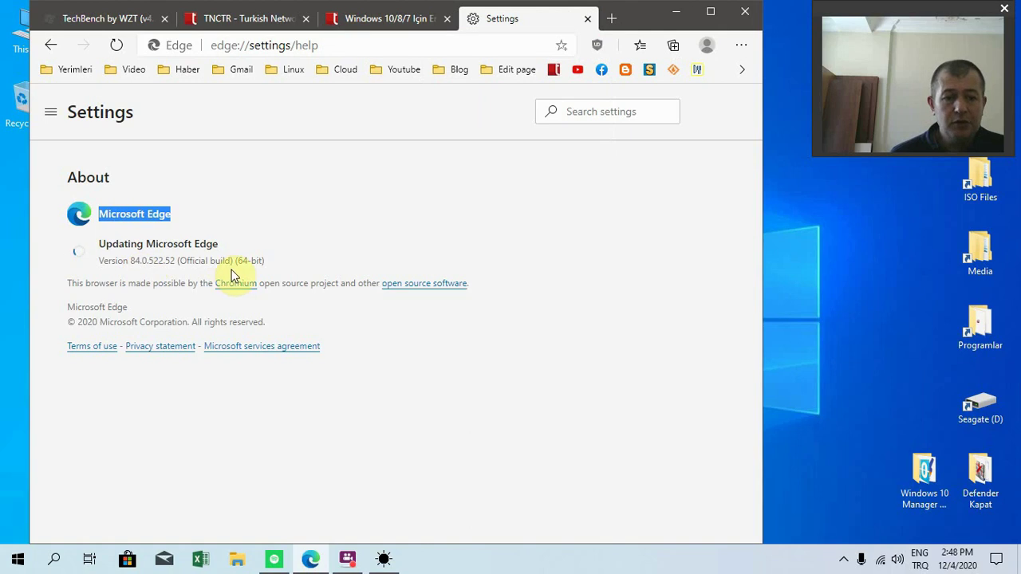
Look through the two TNCTR tabs and return to the TechBench page to review its address and its type and version choices
click(393, 18)
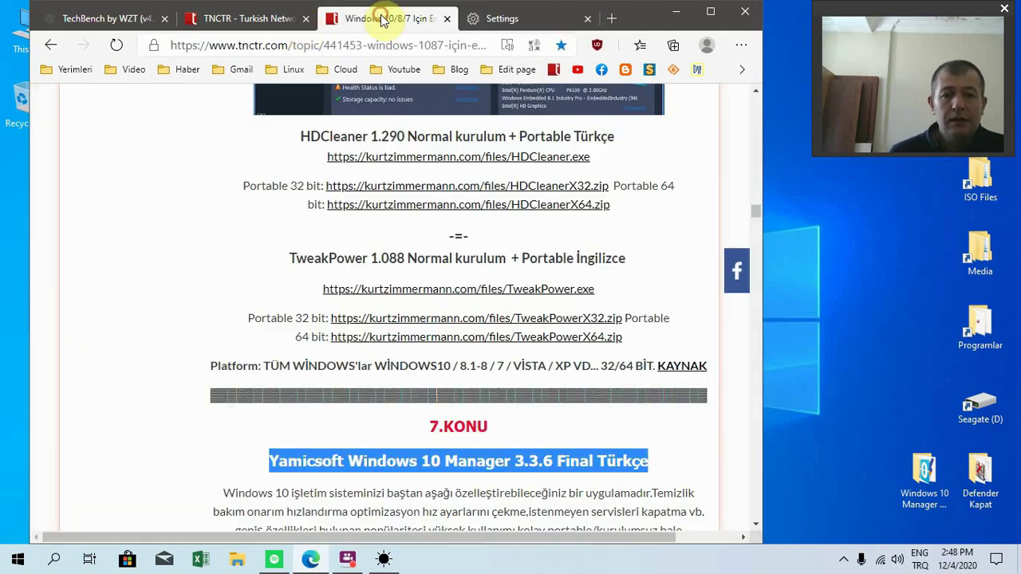
click(242, 19)
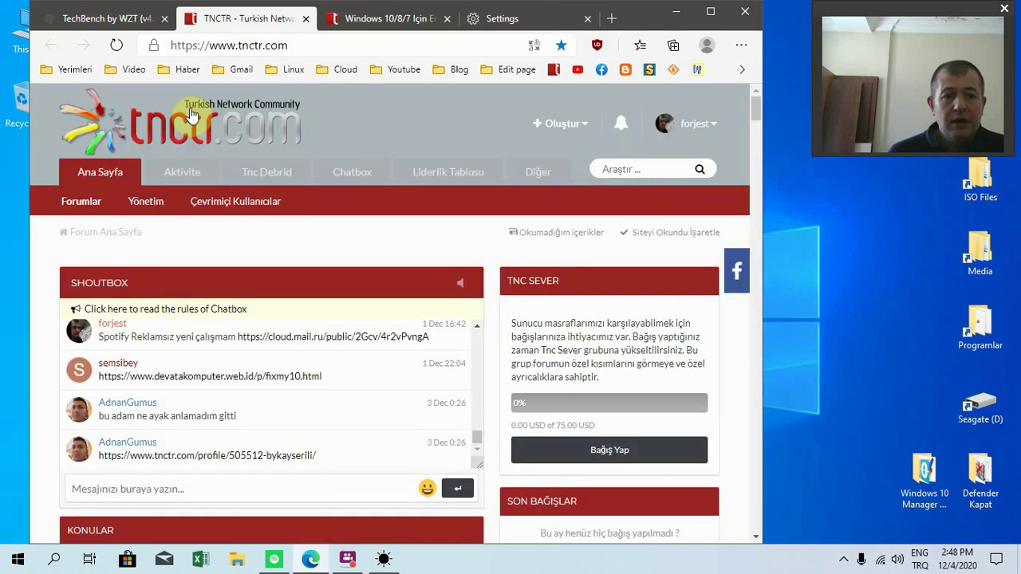
click(92, 18)
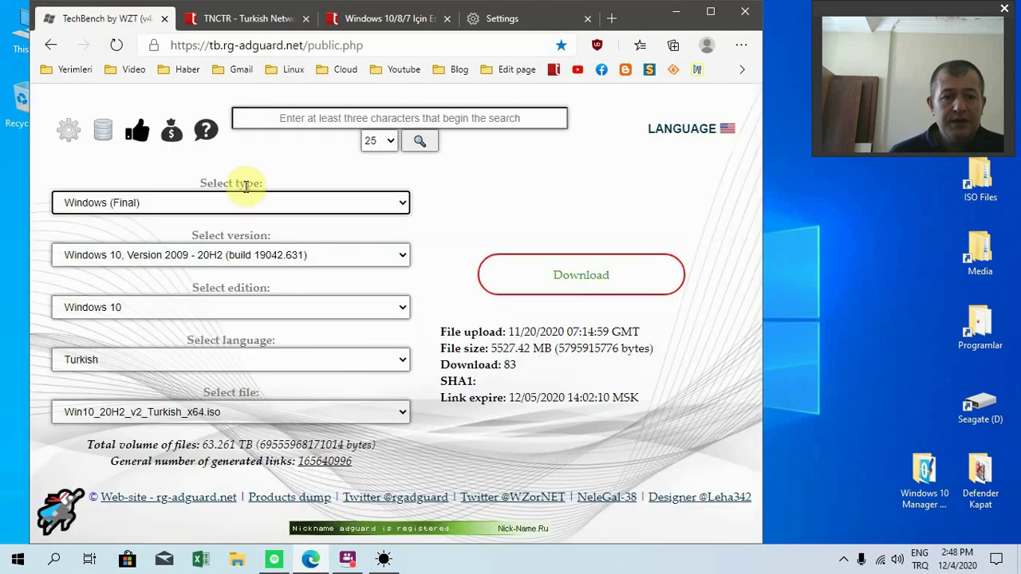
click(284, 45)
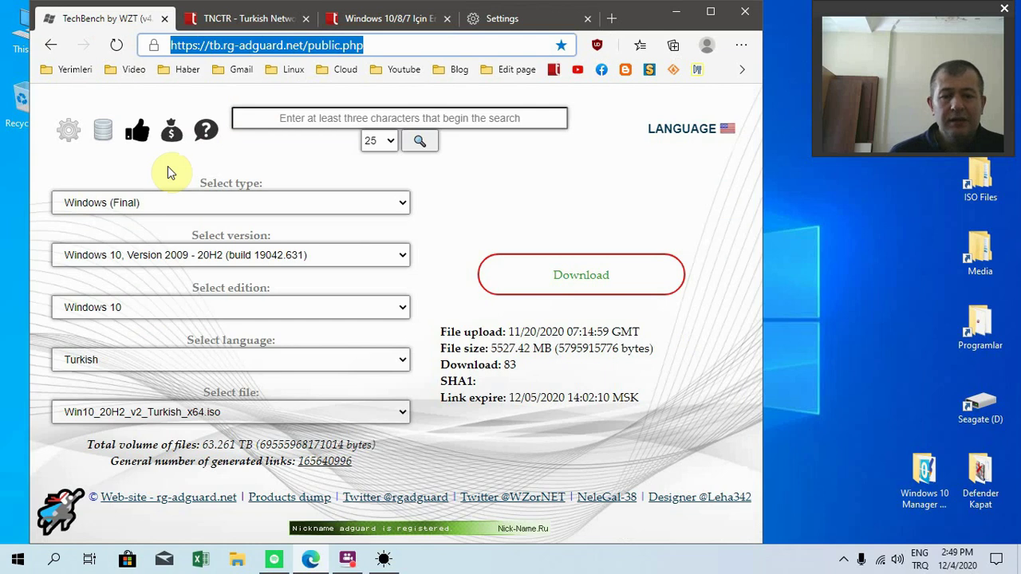
click(125, 204)
click(125, 204)
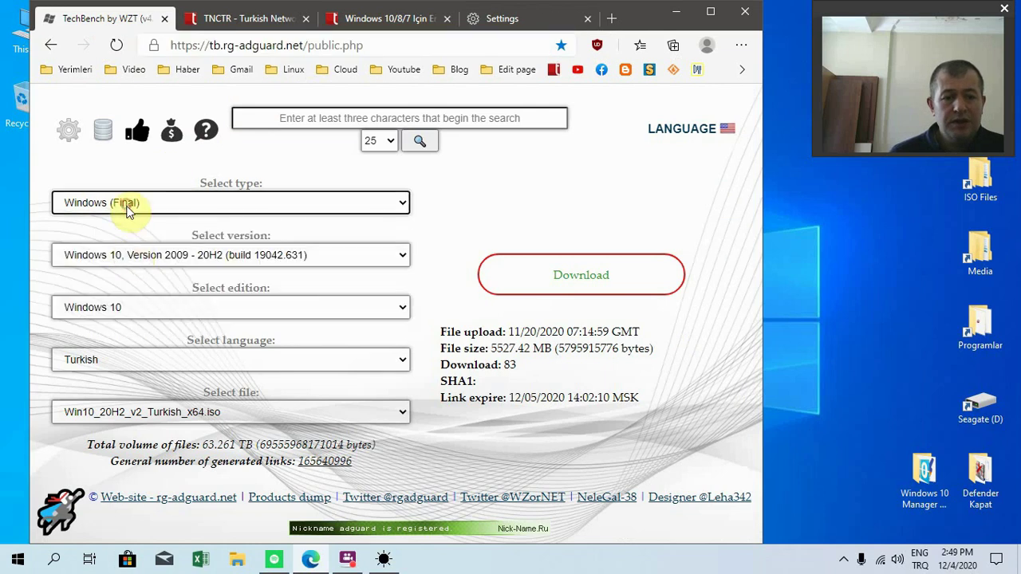
click(131, 255)
click(132, 256)
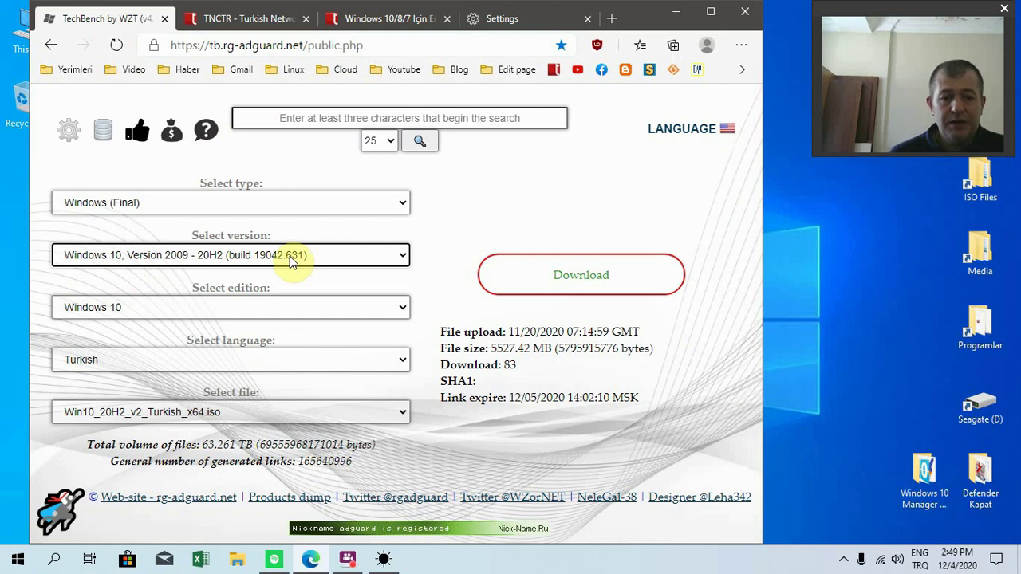
Minimize the browser, move the Weather window up, and close it
click(675, 11)
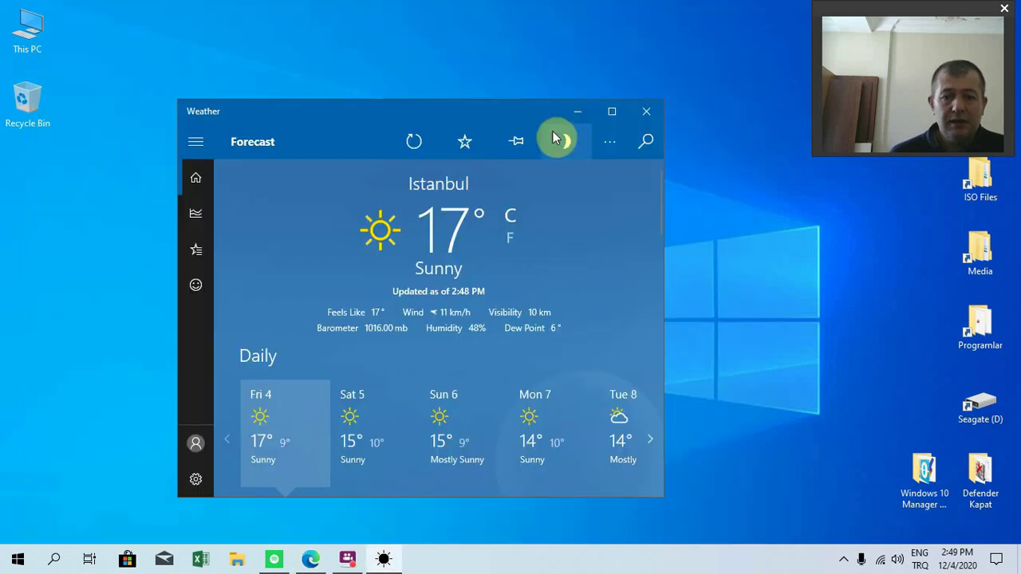
drag(499, 114, 506, 78)
click(661, 28)
click(633, 81)
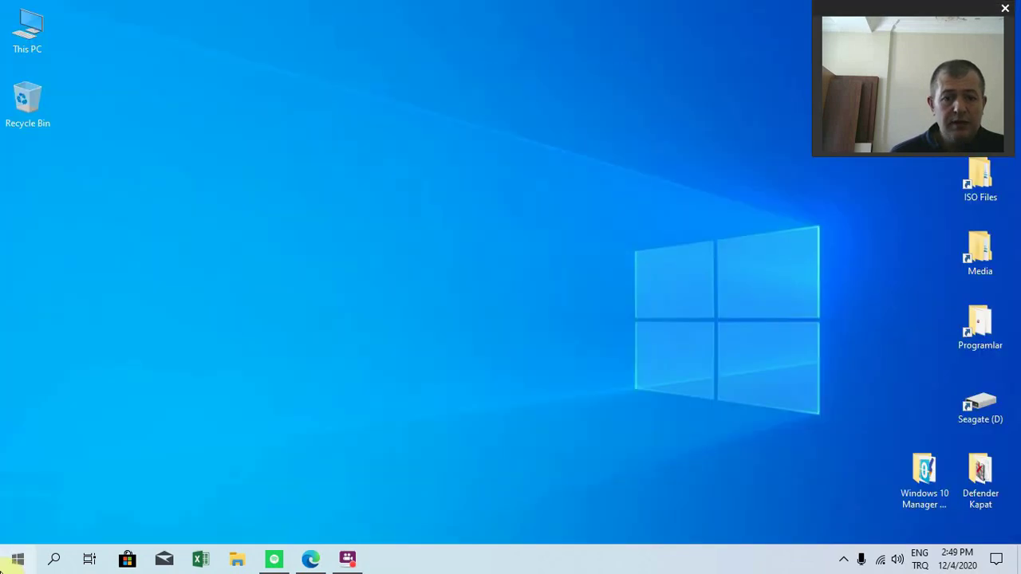
Open Microsoft Store, reposition its window, browse the home page down to the most popular apps, and close it
click(3, 567)
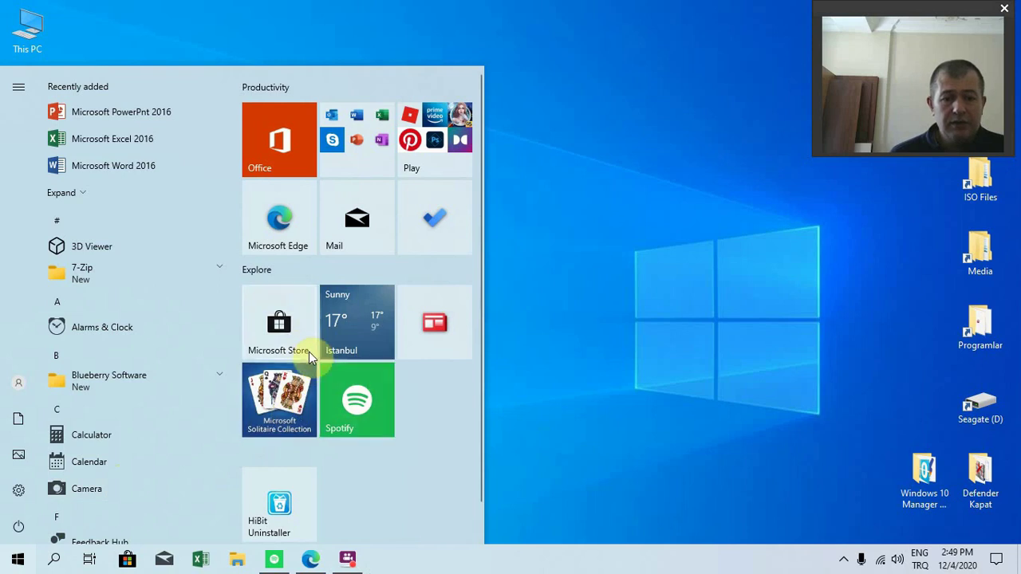
click(289, 343)
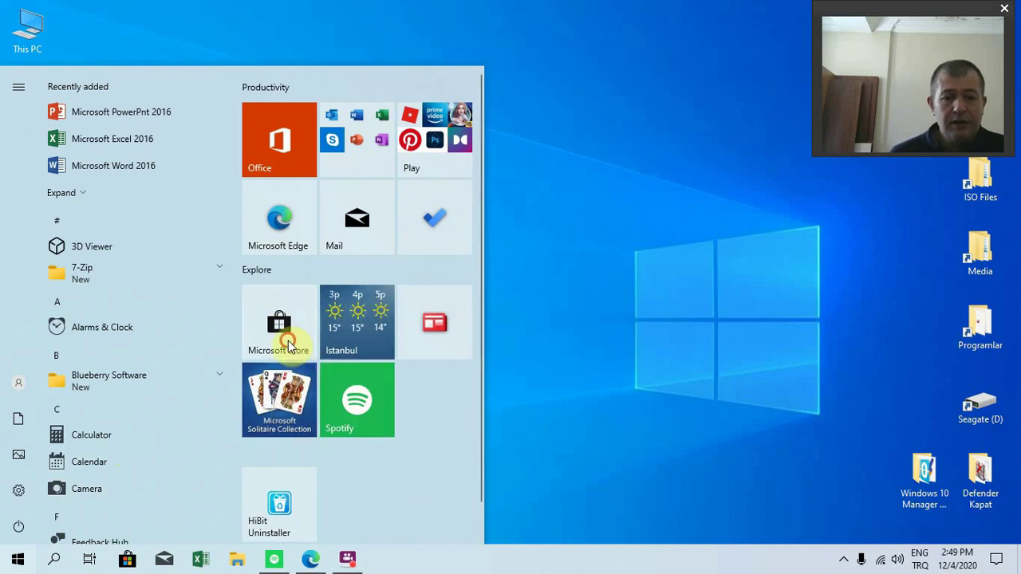
drag(522, 39, 543, 19)
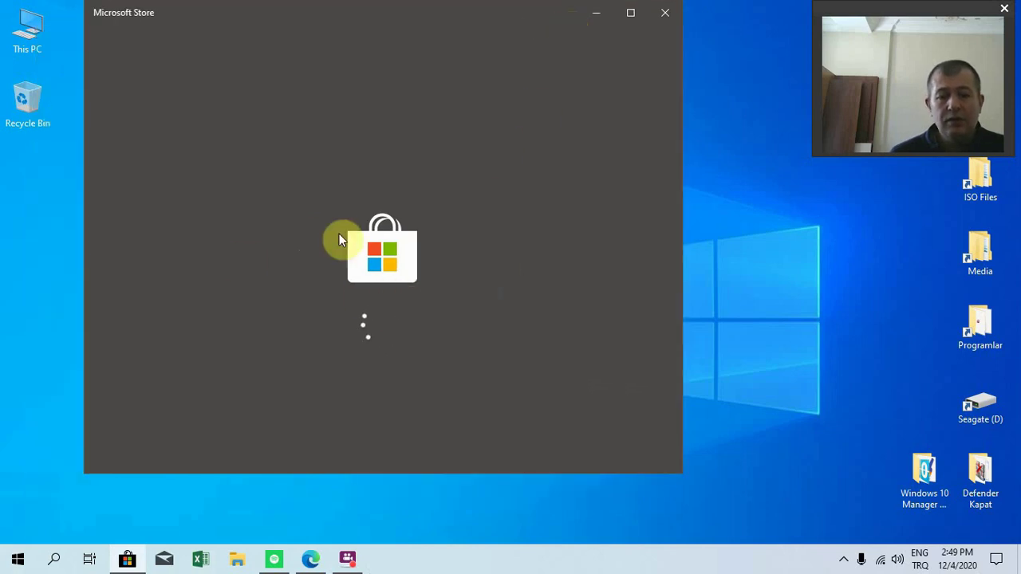
drag(331, 2, 394, 12)
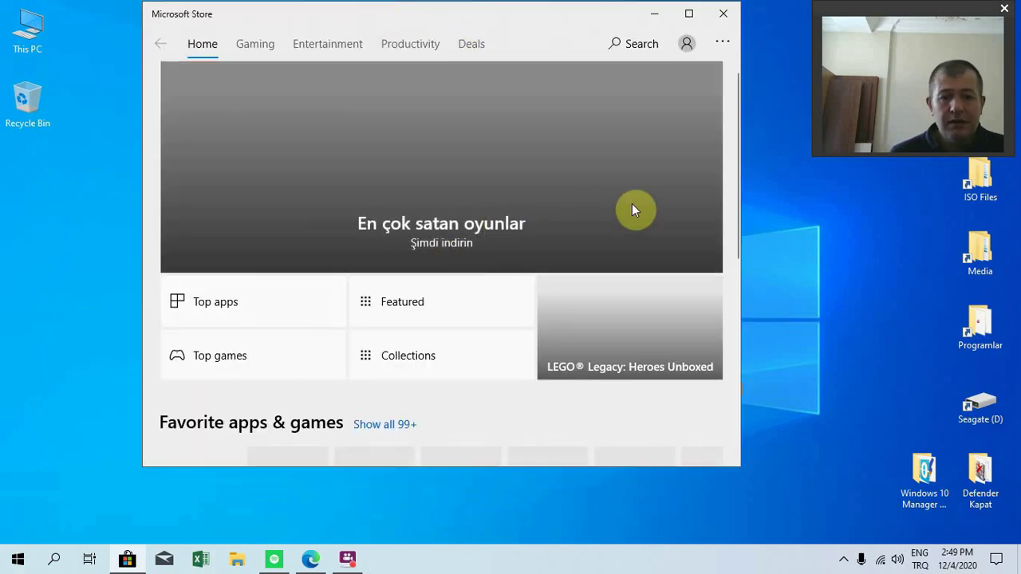
drag(738, 137, 738, 272)
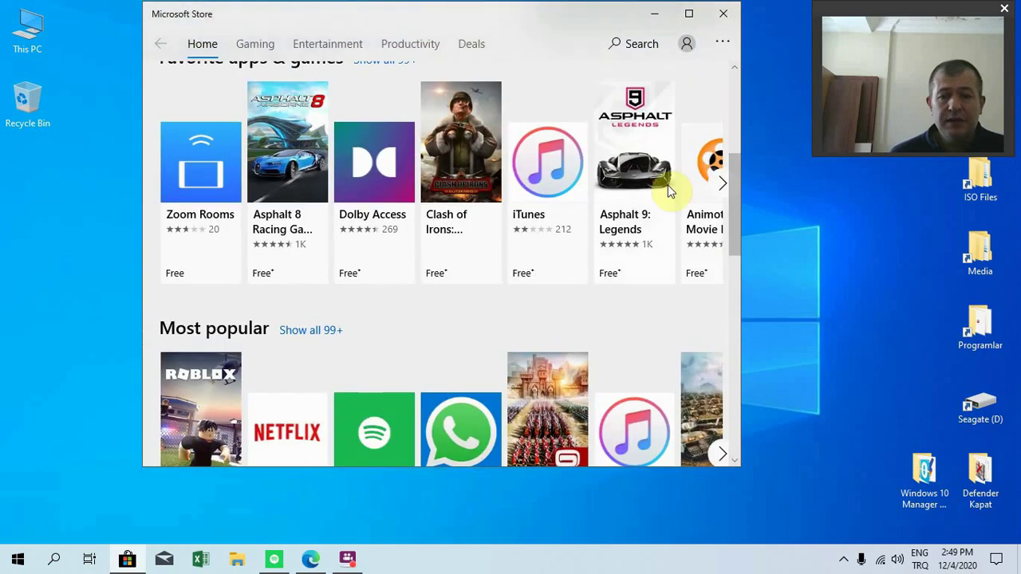
click(715, 14)
Open Task Manager to view the running processes, and point out the Defender Kapat and Windows 10 Manager folders on the desktop
right_click(537, 558)
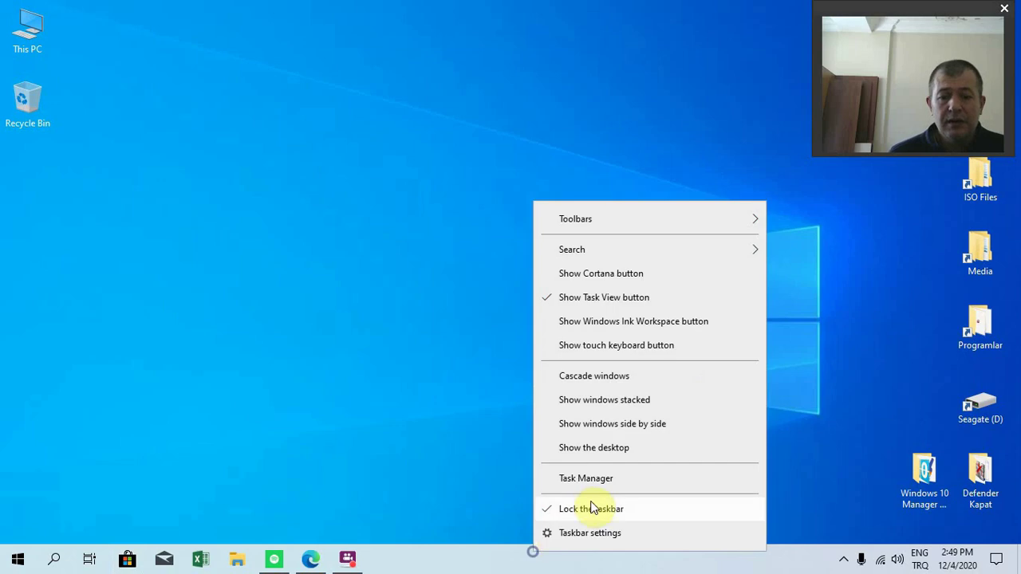
click(588, 482)
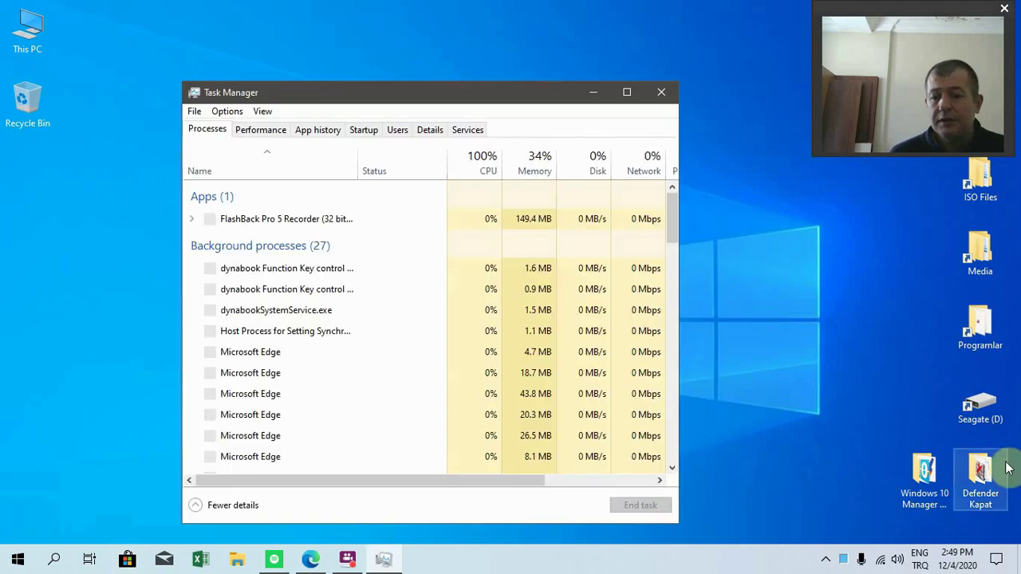
click(958, 481)
click(930, 477)
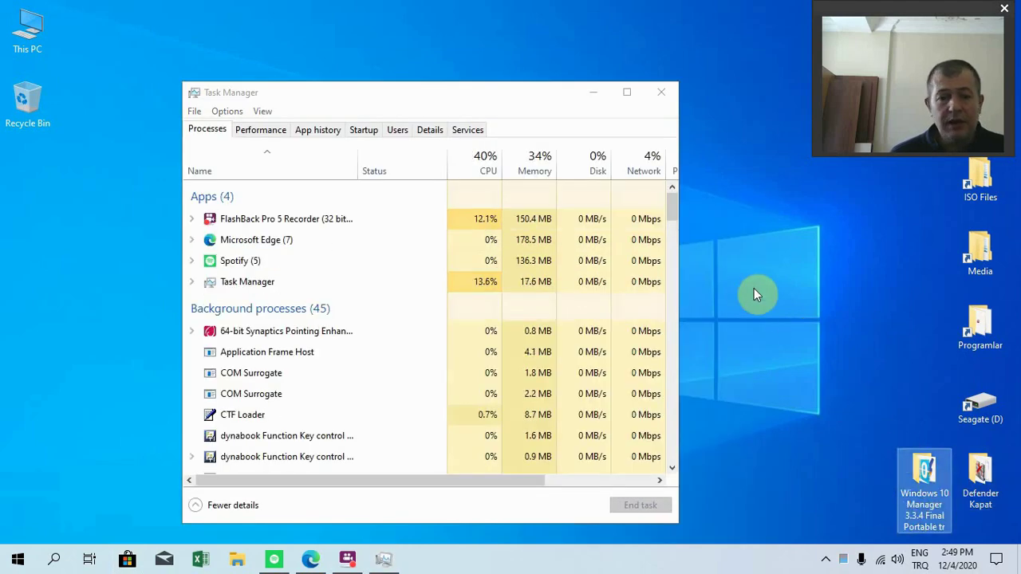
Examine the CPU and memory performance graphs and the process list in Task Manager, and close it
click(261, 130)
click(260, 221)
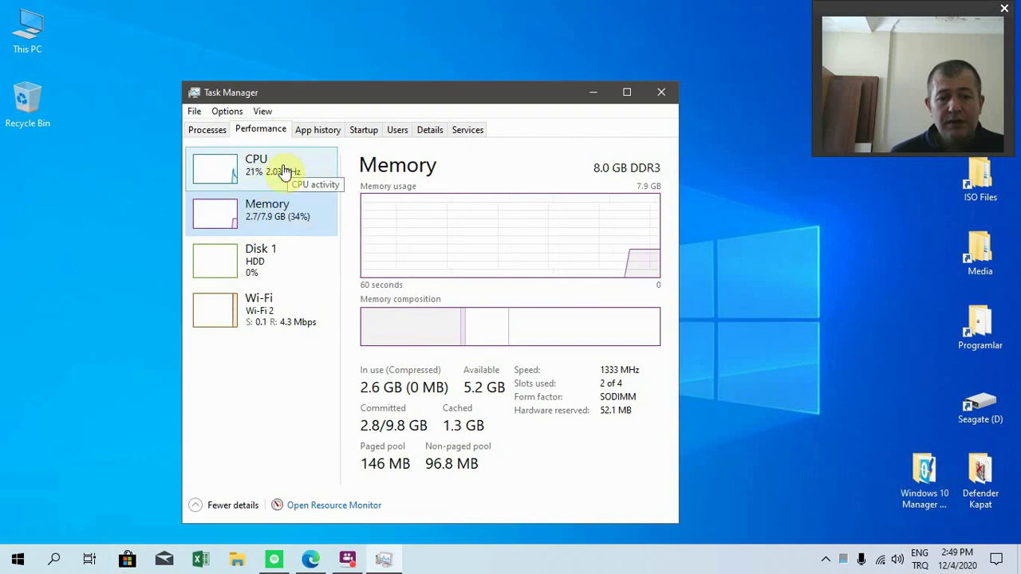
click(286, 171)
click(287, 221)
click(210, 130)
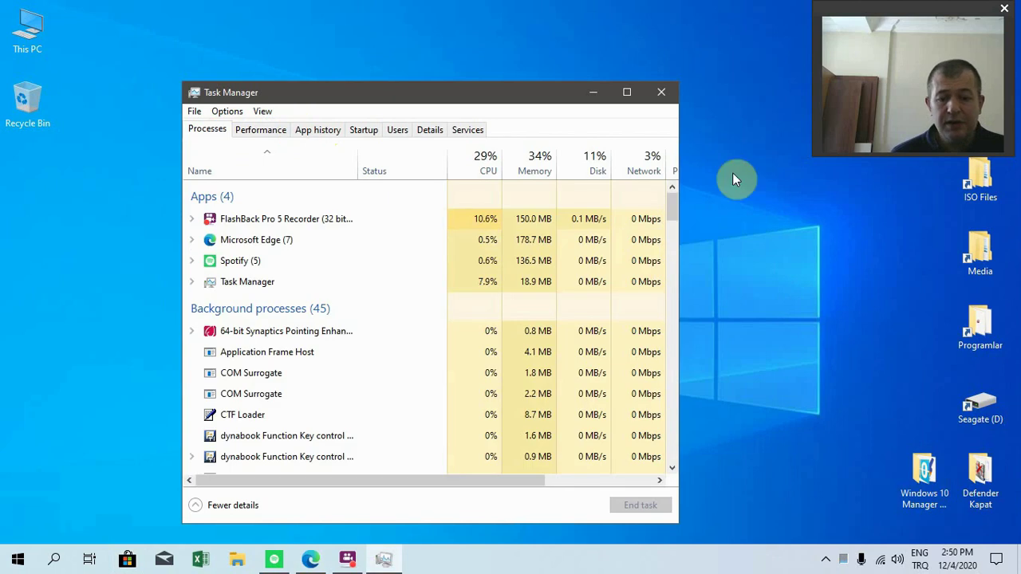
click(275, 130)
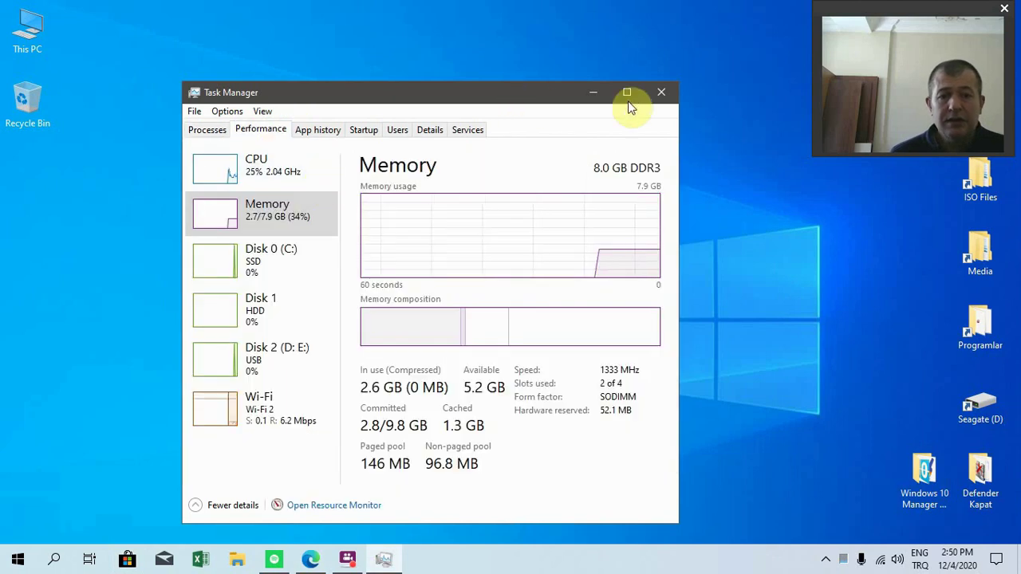
click(663, 95)
View the new-item options available on the desktop and the open windows and virtual desktops in Task View
right_click(372, 171)
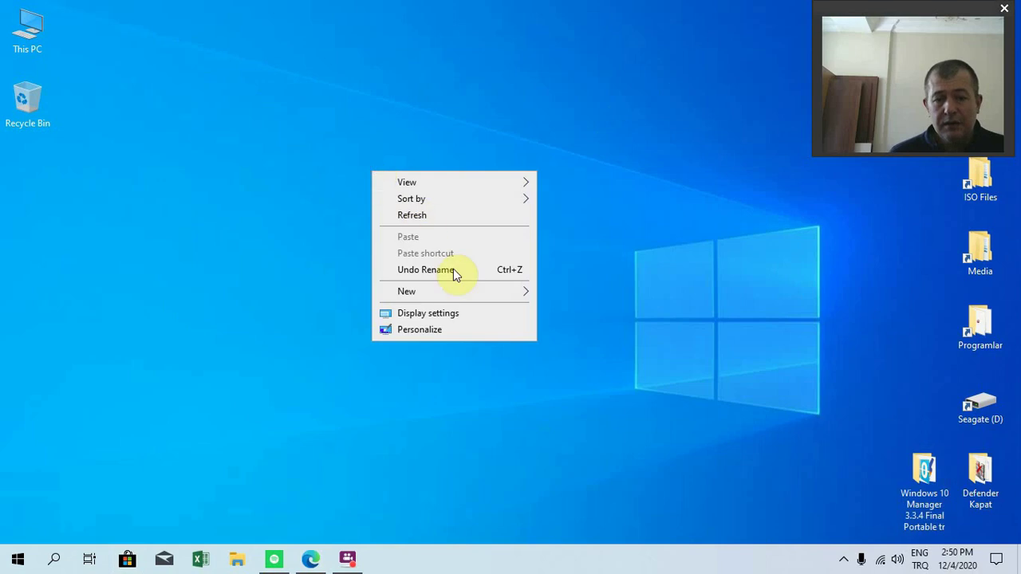
mouse_move(474, 297)
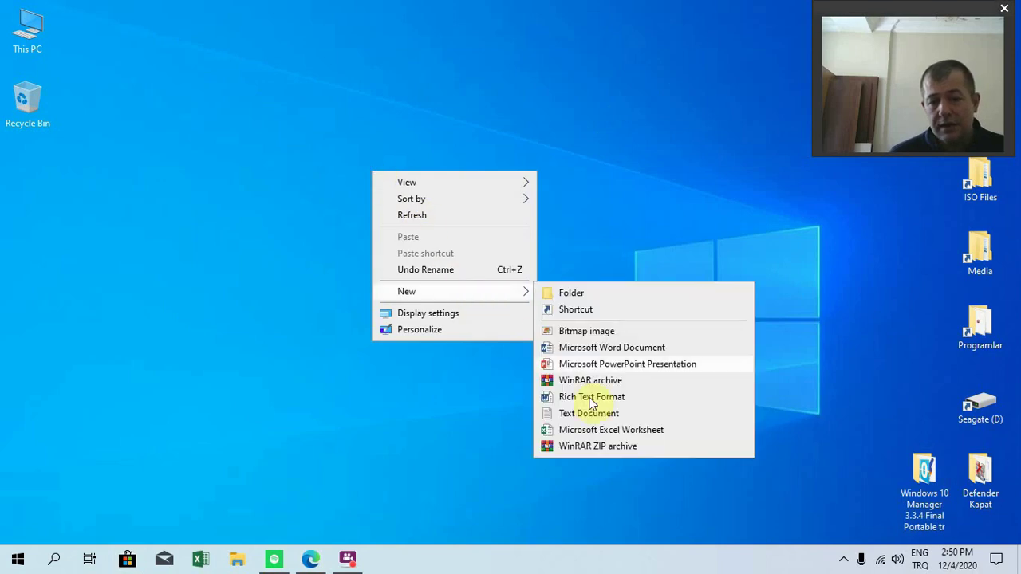
click(444, 429)
click(18, 559)
click(88, 559)
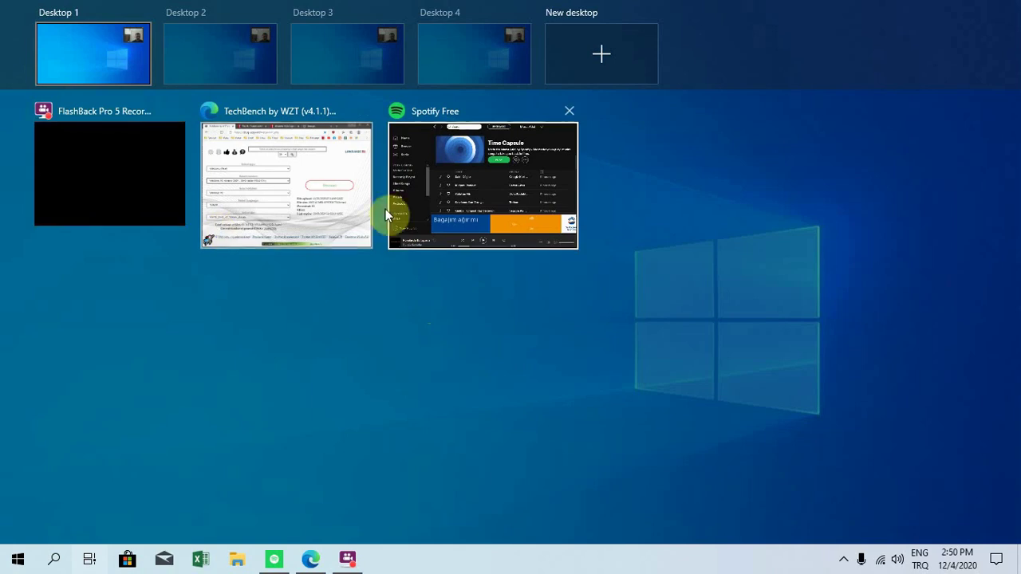
click(231, 327)
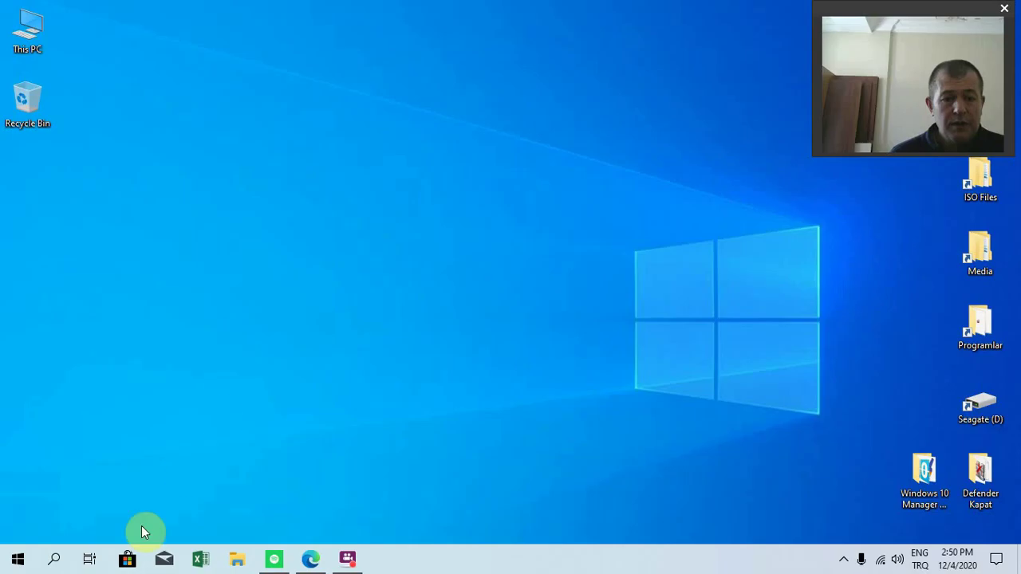
Toggle Task View again, look at the top apps in Windows Search, and view the Start menu's apps and tiles
click(92, 560)
click(92, 560)
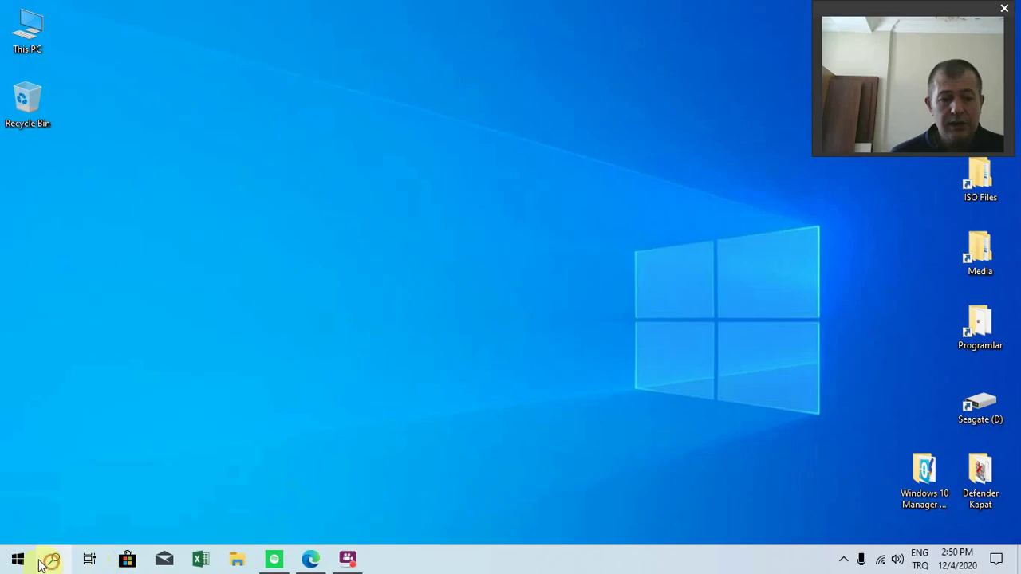
click(44, 561)
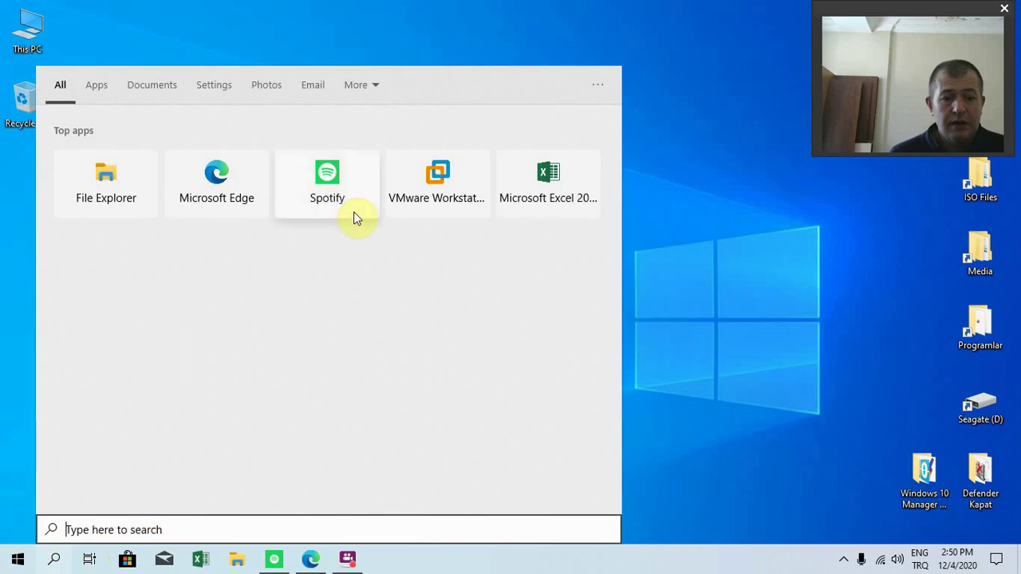
click(14, 364)
click(17, 560)
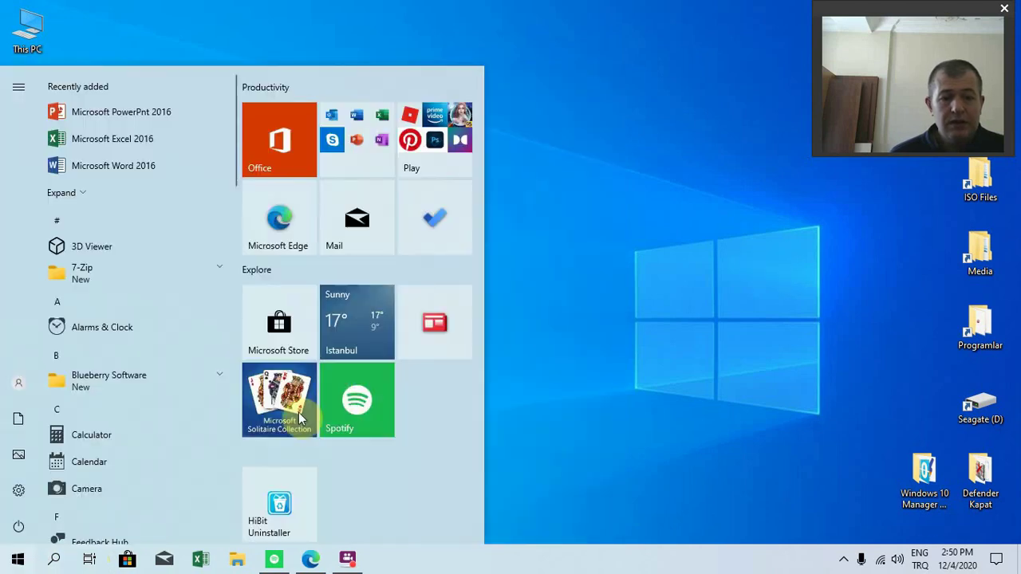
click(548, 350)
Open the Colors personalization settings, view the color modes keeping Light, and look through the accent colors and title bar option
right_click(504, 172)
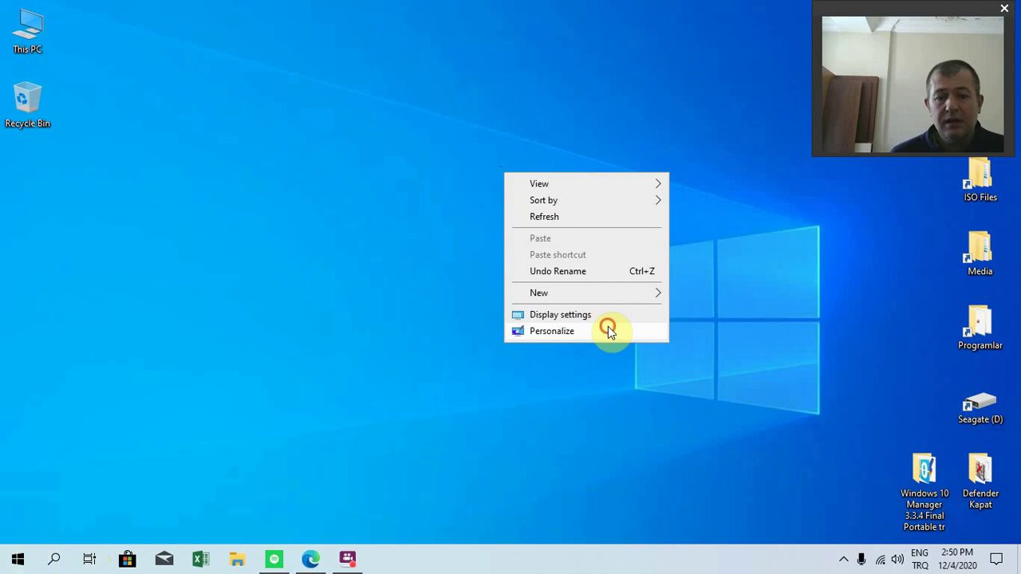
click(607, 331)
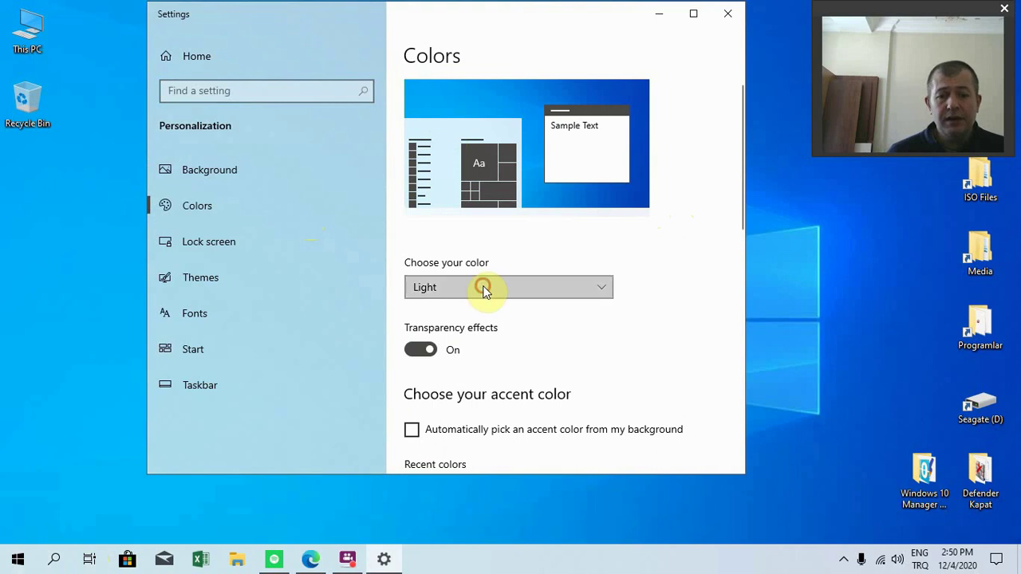
click(483, 289)
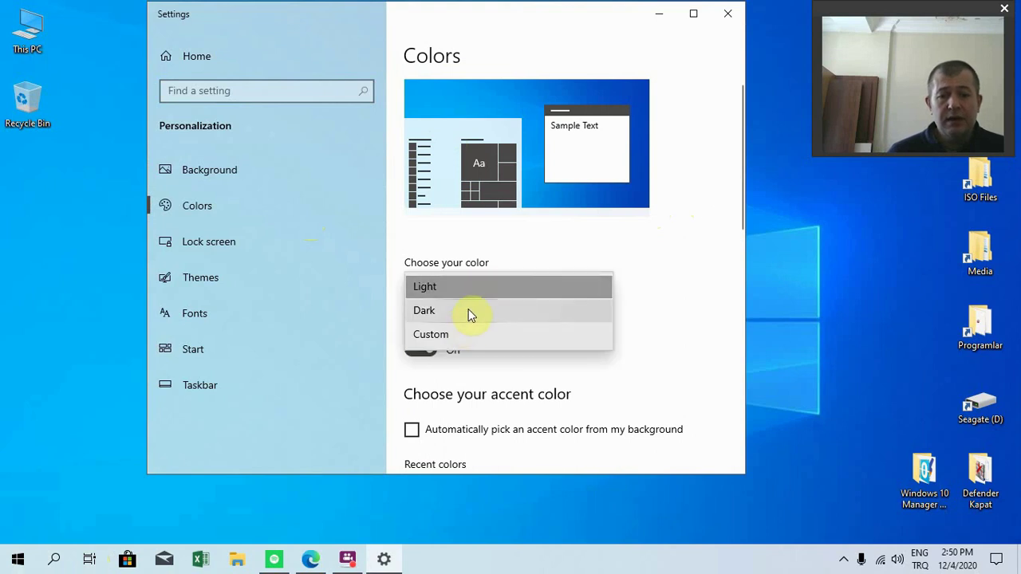
click(470, 284)
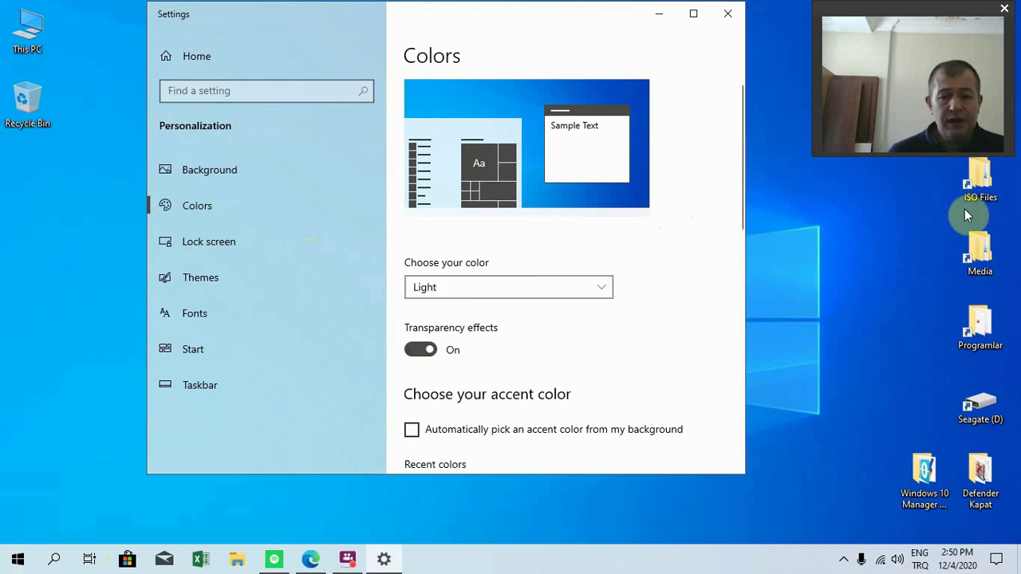
drag(741, 151, 727, 298)
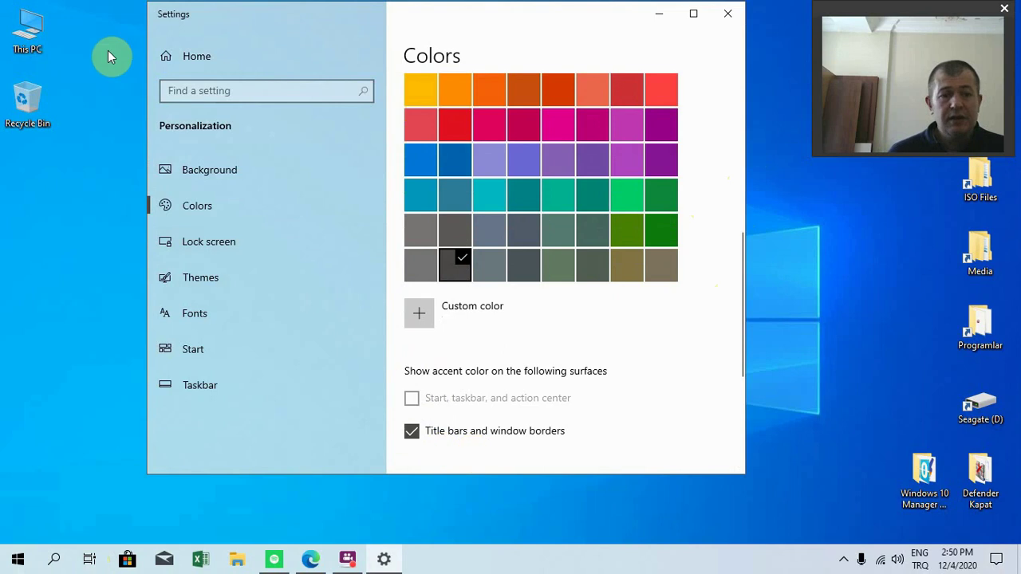
Open This PC to view its title bar color and drives, and close it along with Settings
double_click(28, 32)
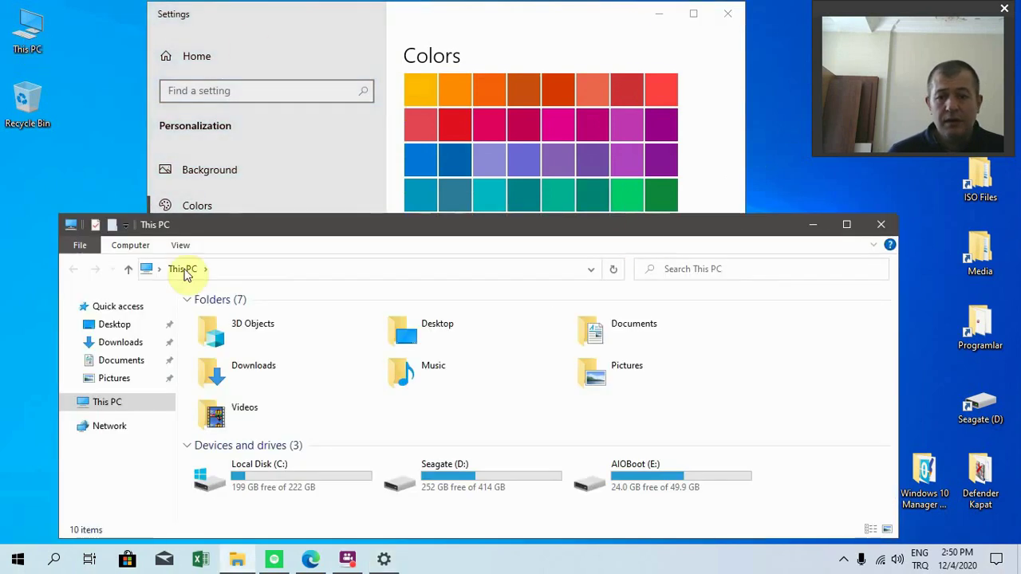
click(879, 226)
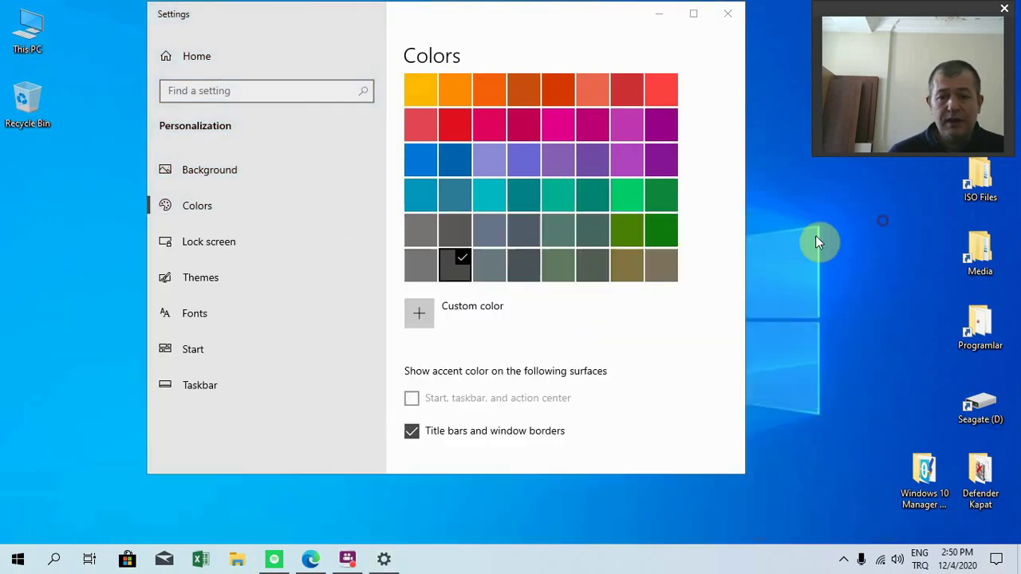
click(727, 14)
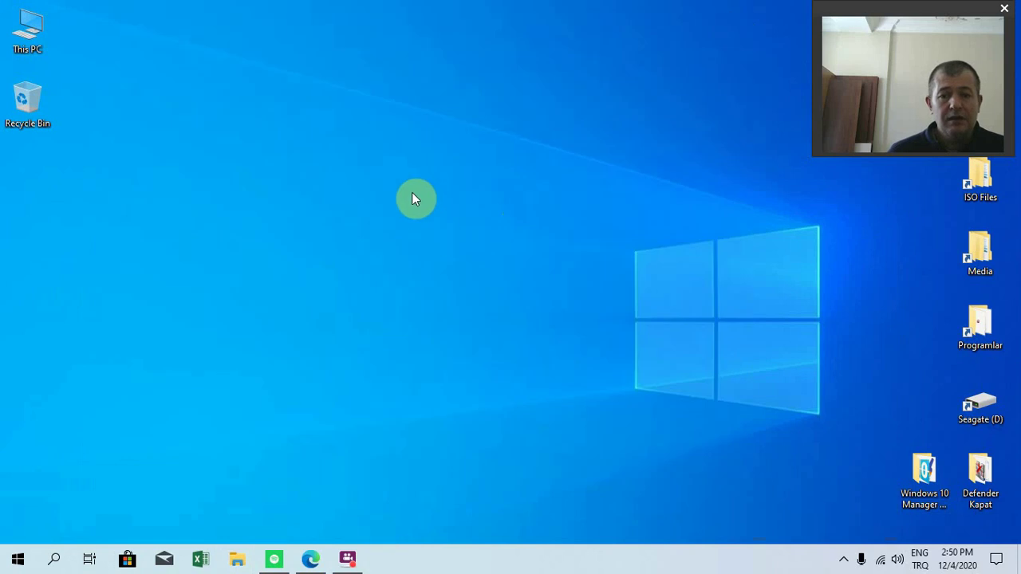
Recheck the memory performance in Task Manager, close it, and view the Start menu once more
right_click(407, 126)
click(253, 335)
right_click(474, 569)
click(471, 495)
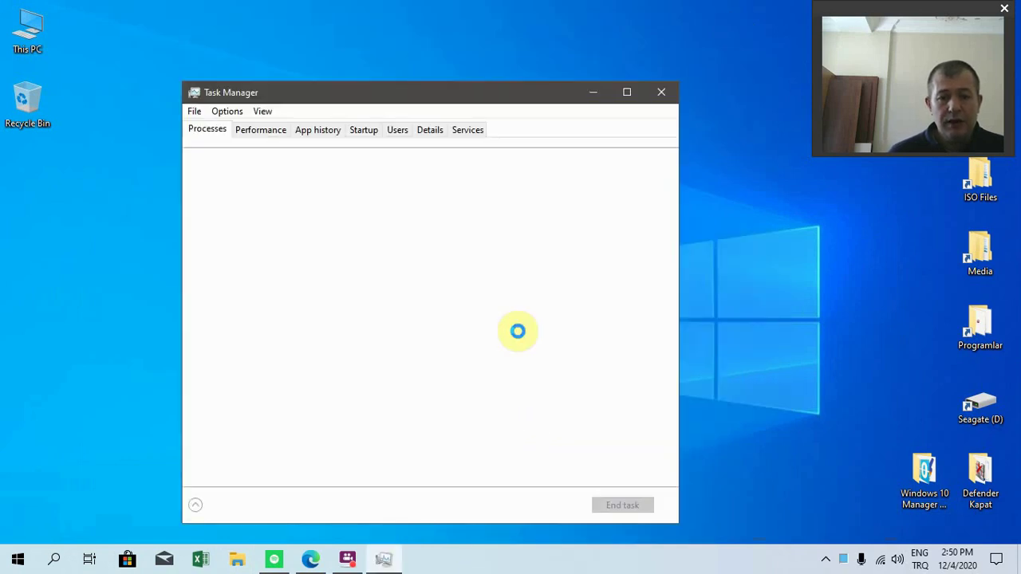
click(260, 130)
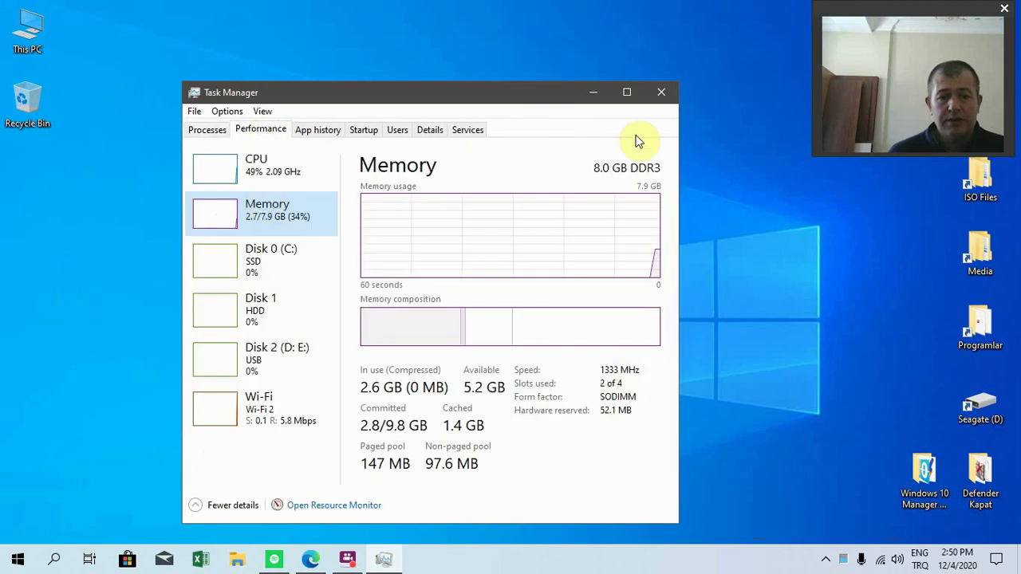
click(661, 91)
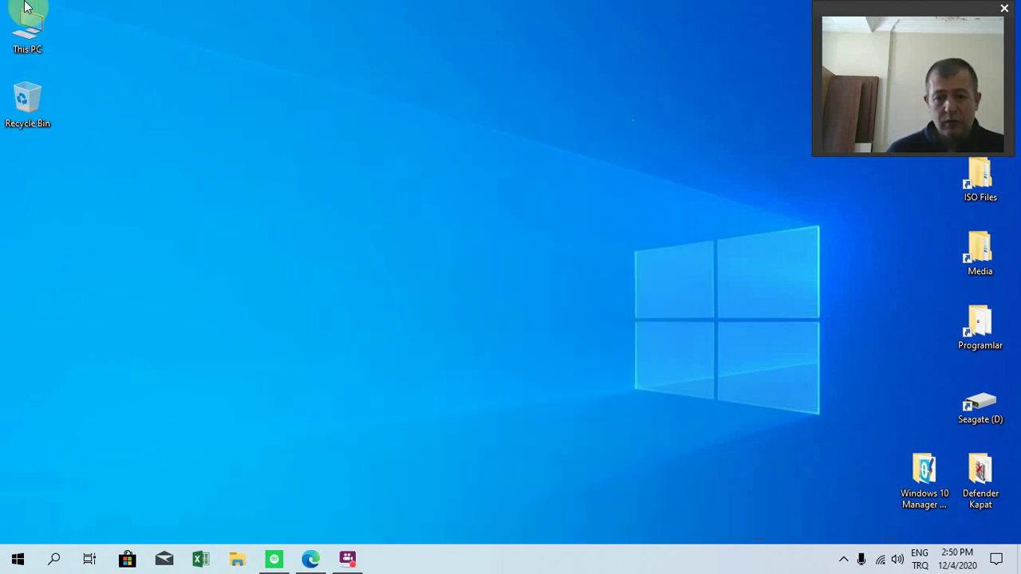
click(5, 566)
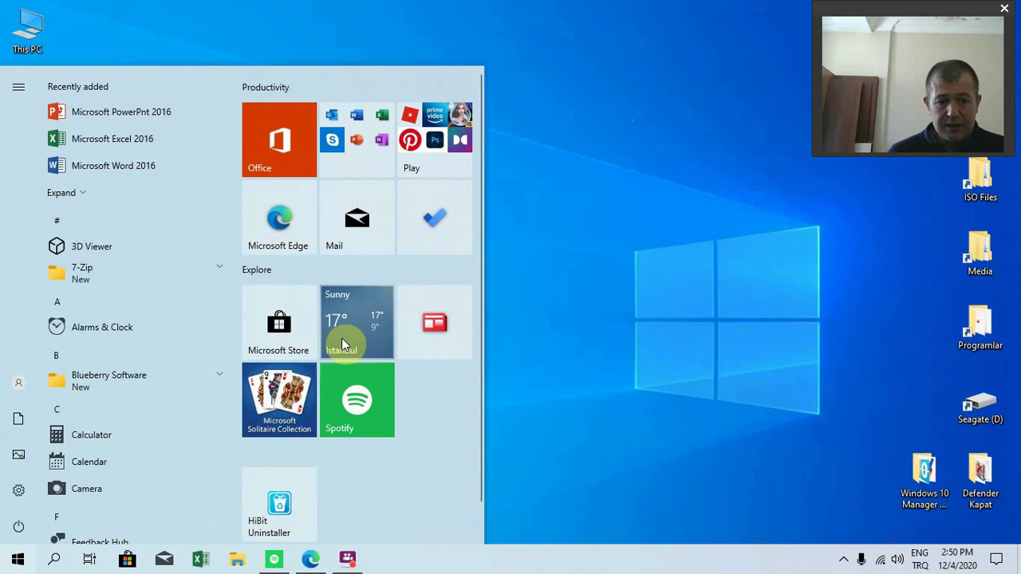
click(658, 267)
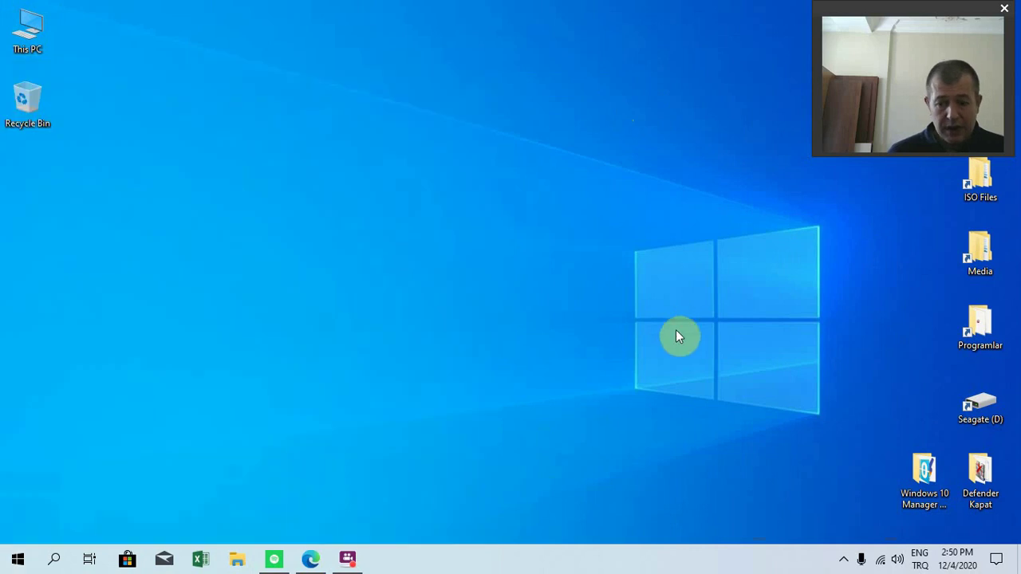
Open the Defender Kapat desktop folder, select the 1- DEFENDER KAPAT application, and close the folder
double_click(987, 476)
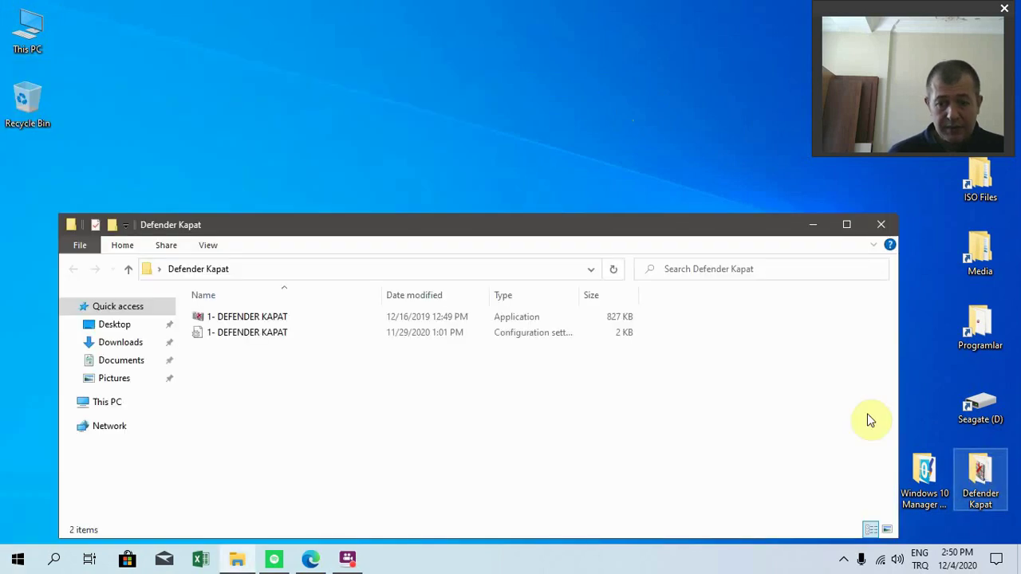
click(248, 320)
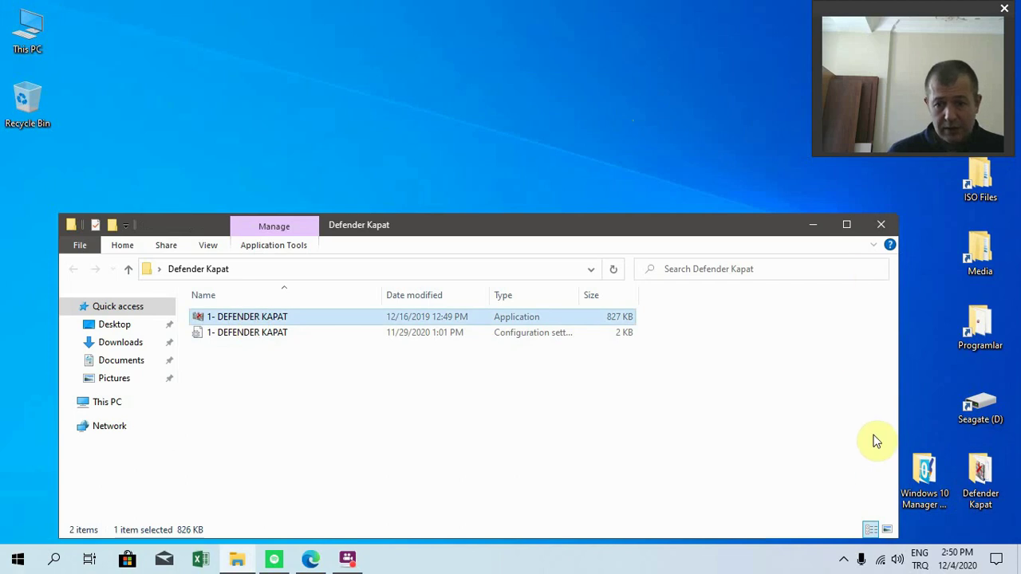
click(879, 226)
Launch W10ManagerPortable from the Windows 10 Manager desktop folder and close the folder window
double_click(926, 479)
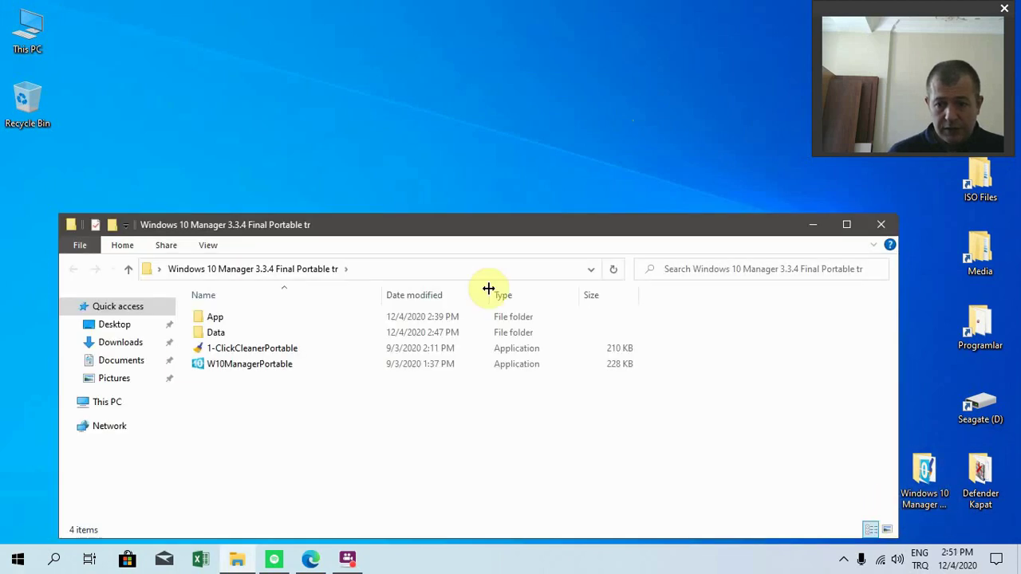
double_click(249, 366)
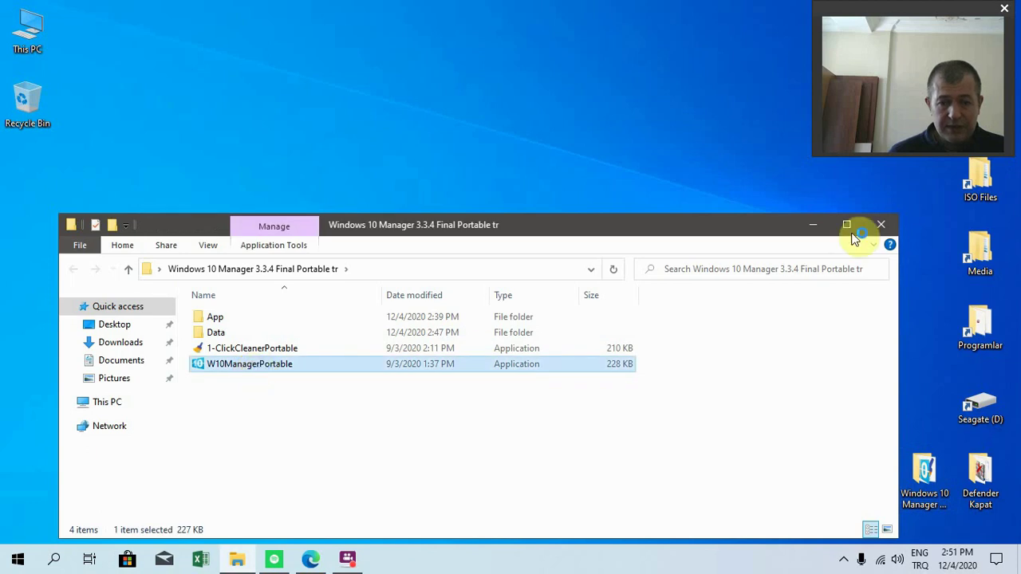
click(882, 226)
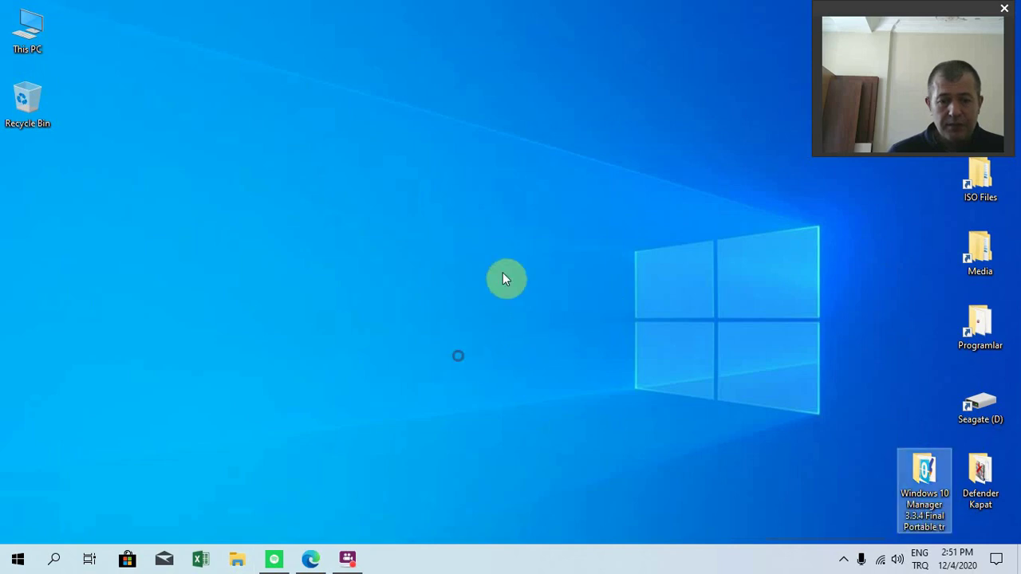
double_click(926, 479)
click(888, 230)
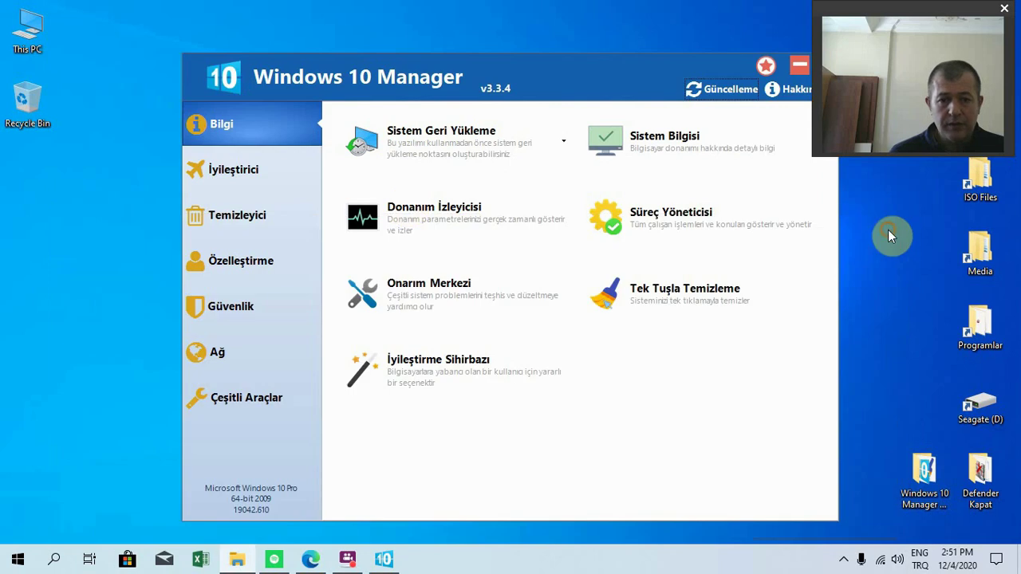
Review the Sistem, Başlangıç and Kapat options of Sistem Hızı under İyileştirici, and close Windows 10 Manager
click(241, 169)
click(380, 153)
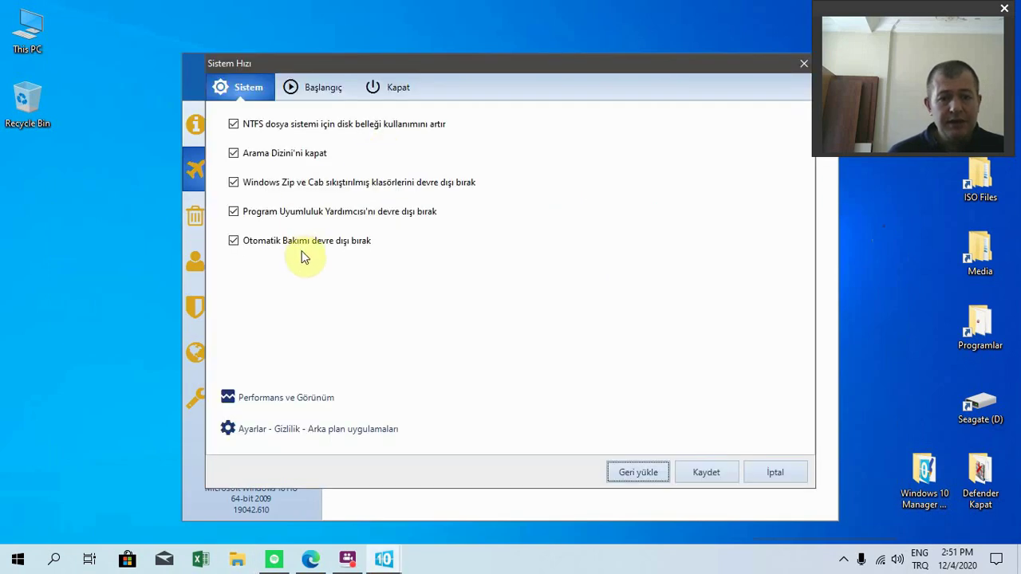
click(335, 89)
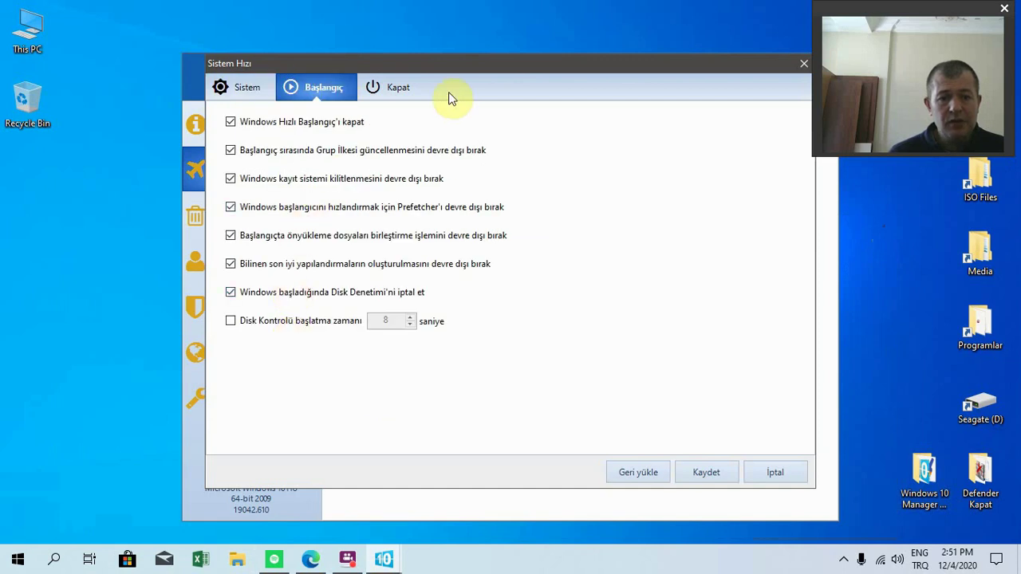
click(416, 88)
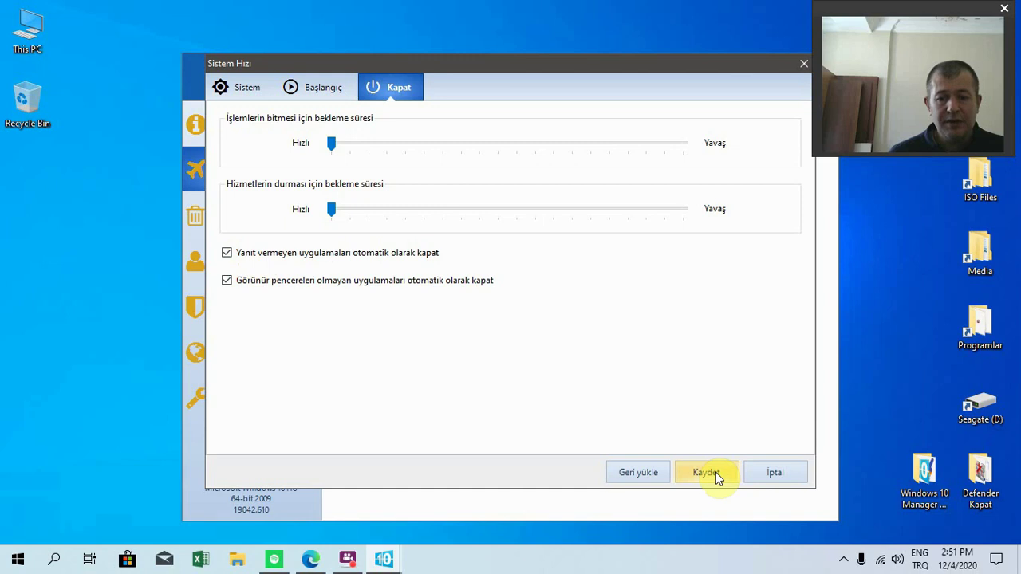
click(804, 65)
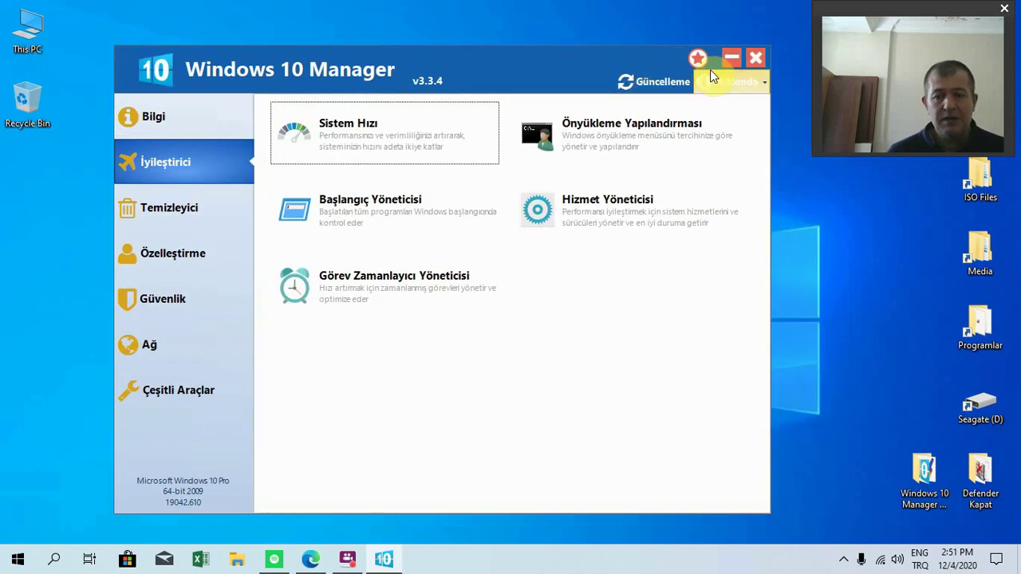
click(755, 58)
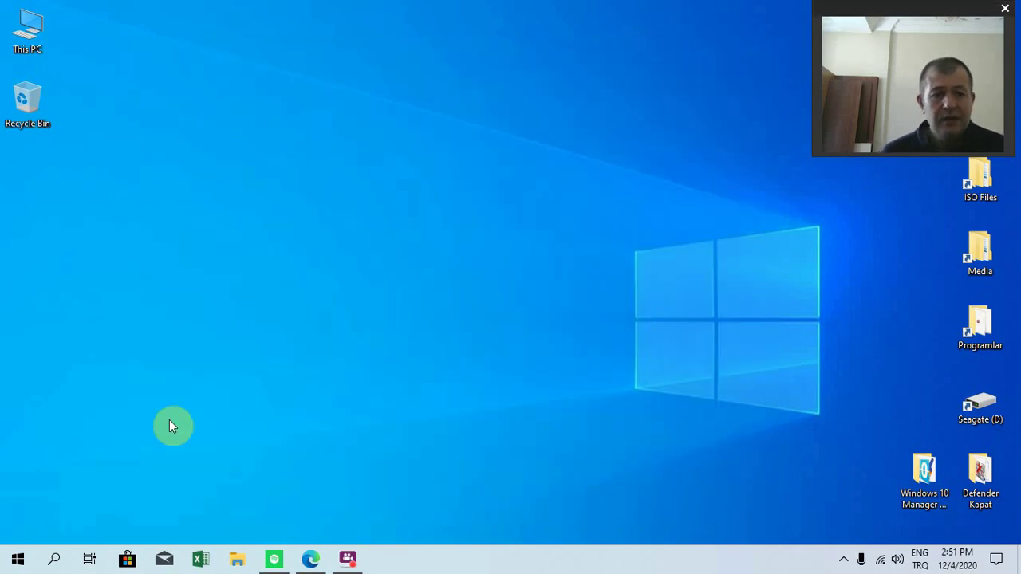
Switch to Microsoft Edge and close its Settings page
click(162, 571)
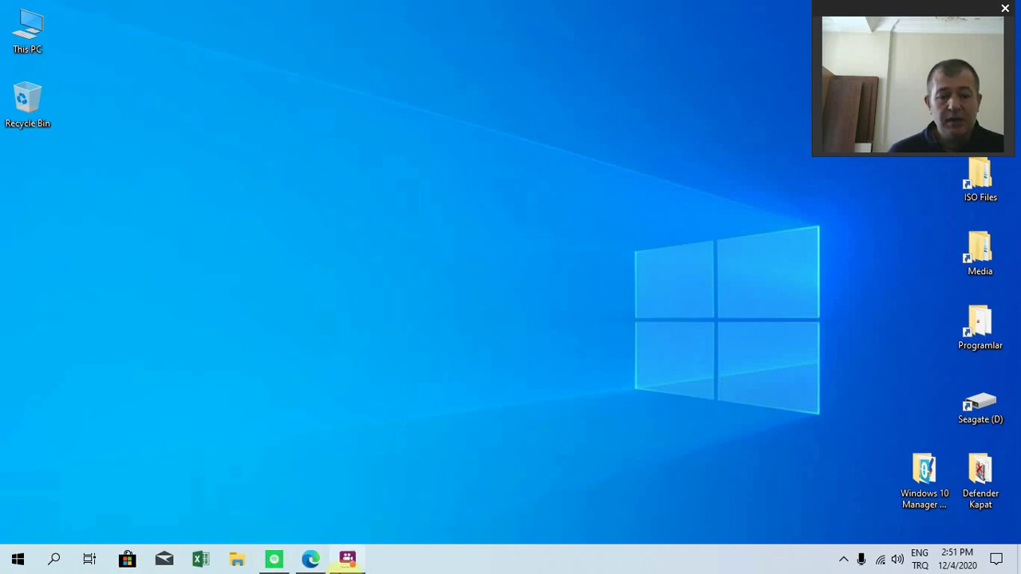
click(311, 560)
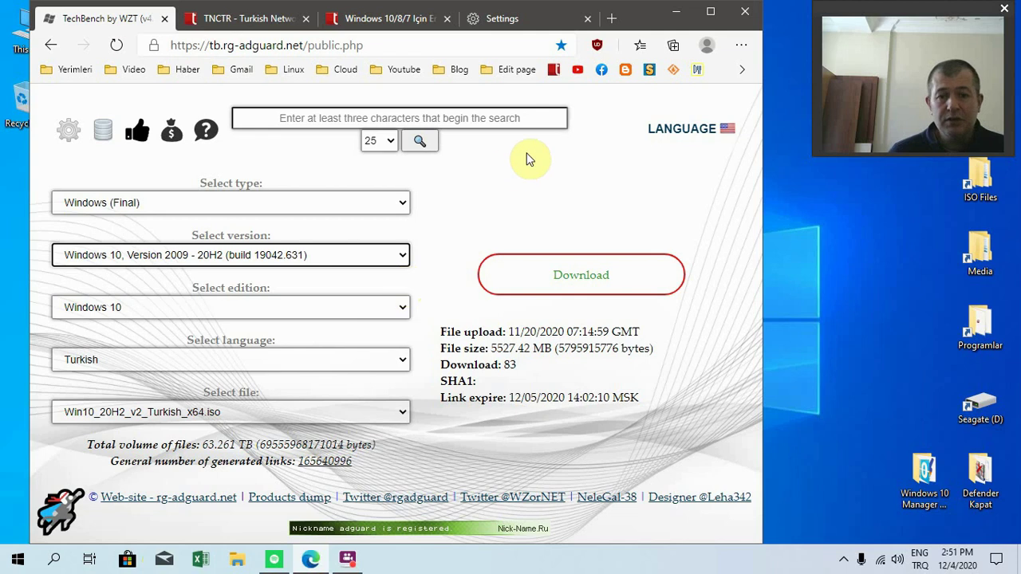
click(542, 19)
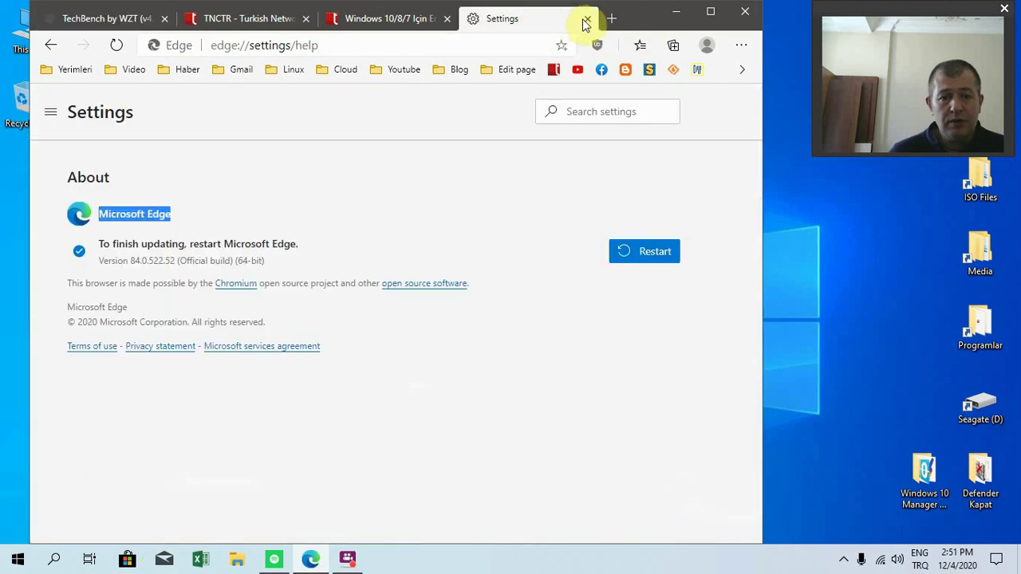
click(587, 22)
Return to the beginning of the TNCTR optimization topic, revisit the TechBench download page, and minimize the browser
scroll(229, 224, up, 8)
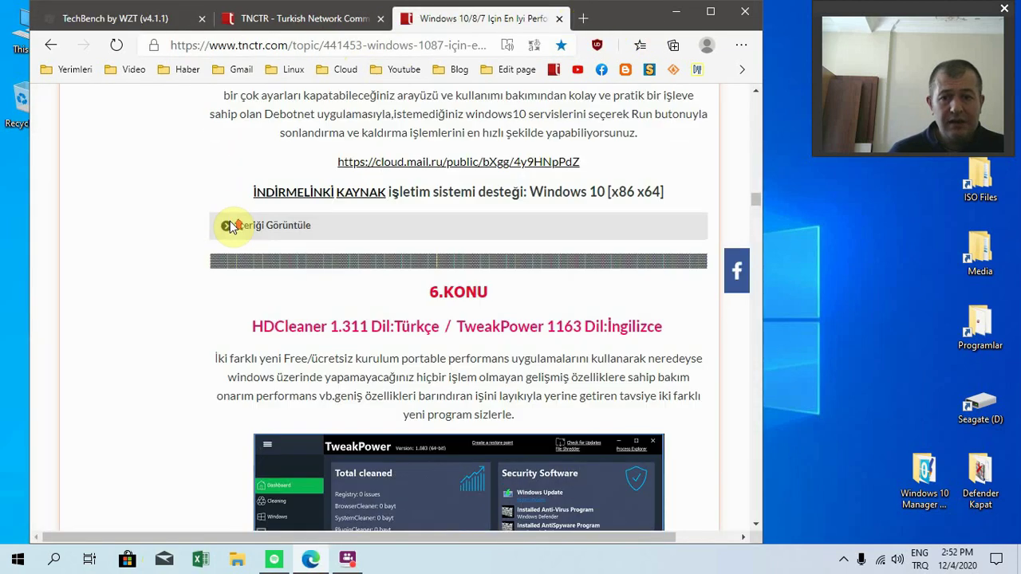
scroll(230, 227, up, 3)
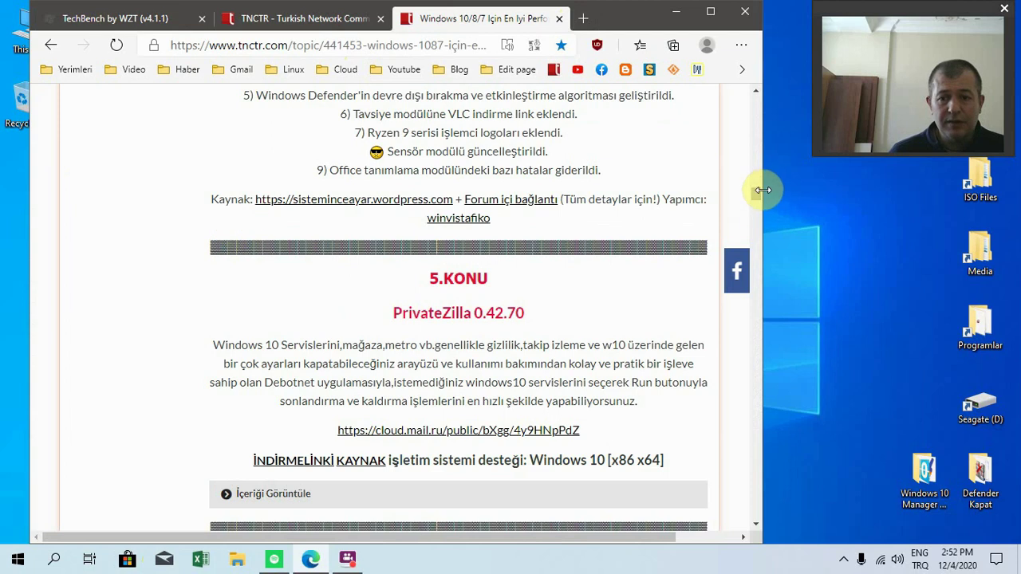
drag(758, 200, 749, 94)
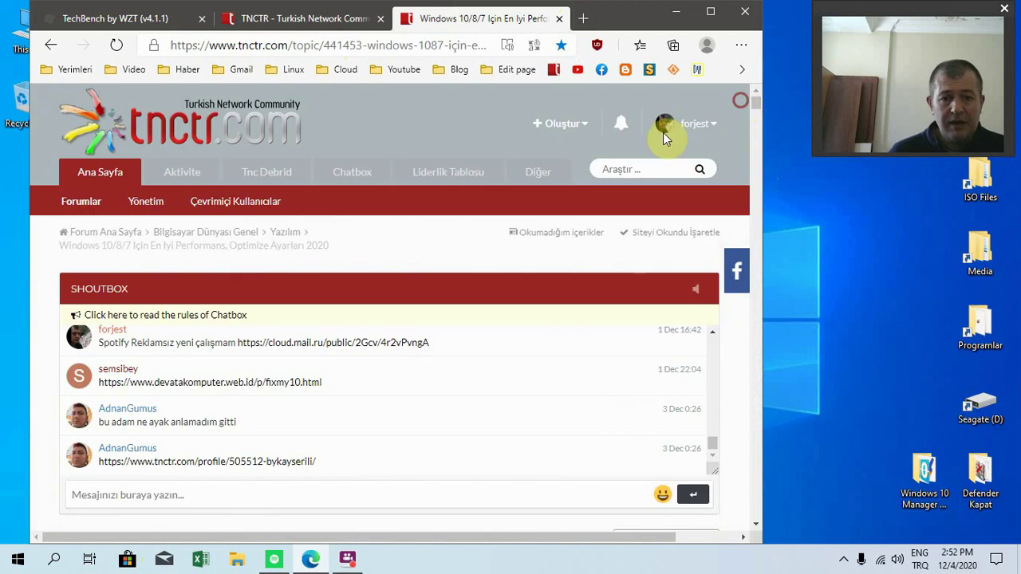
click(106, 16)
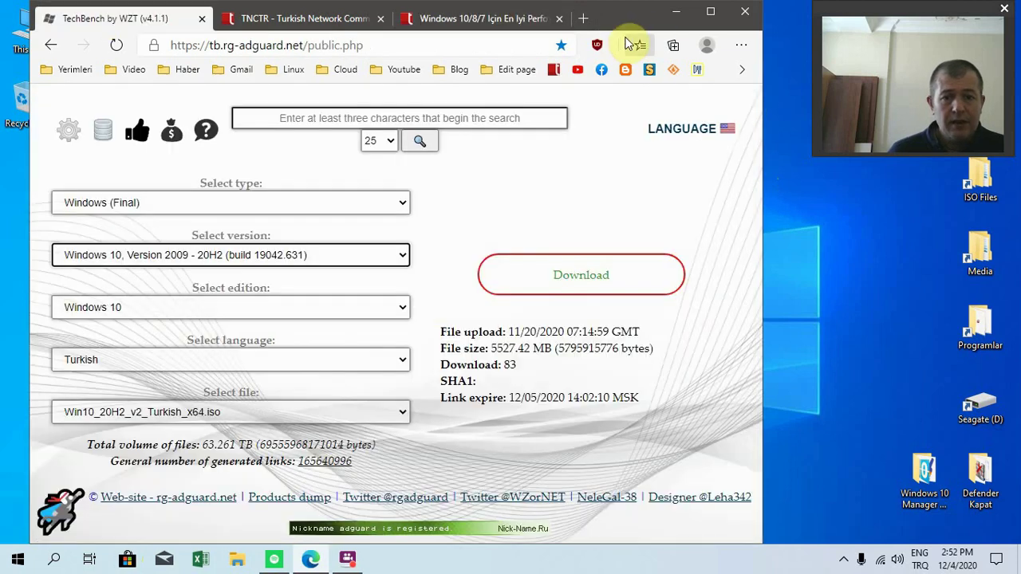
click(676, 12)
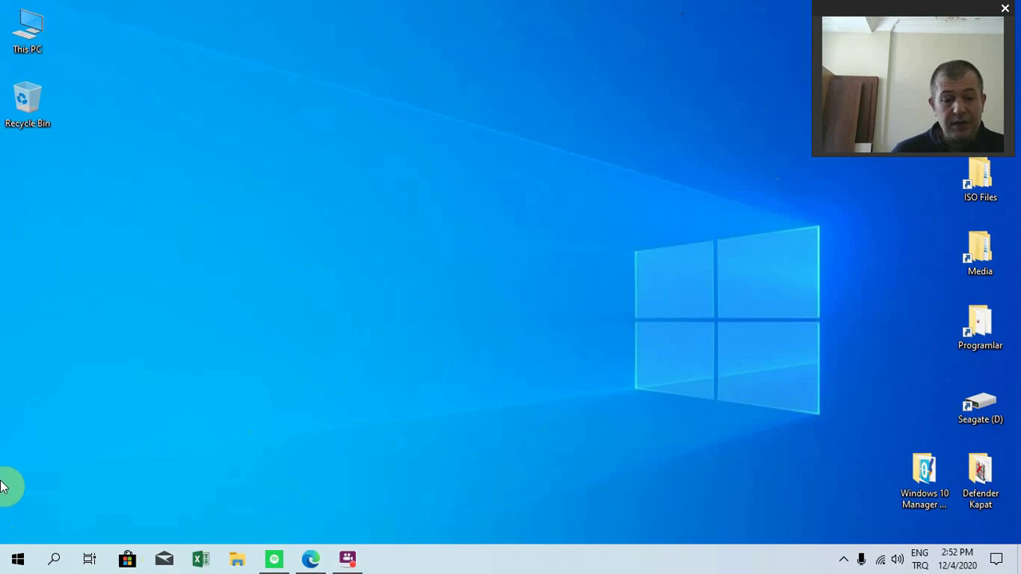
Examine the installed apps and pinned tiles in the Start menu, and return to the desktop
click(6, 557)
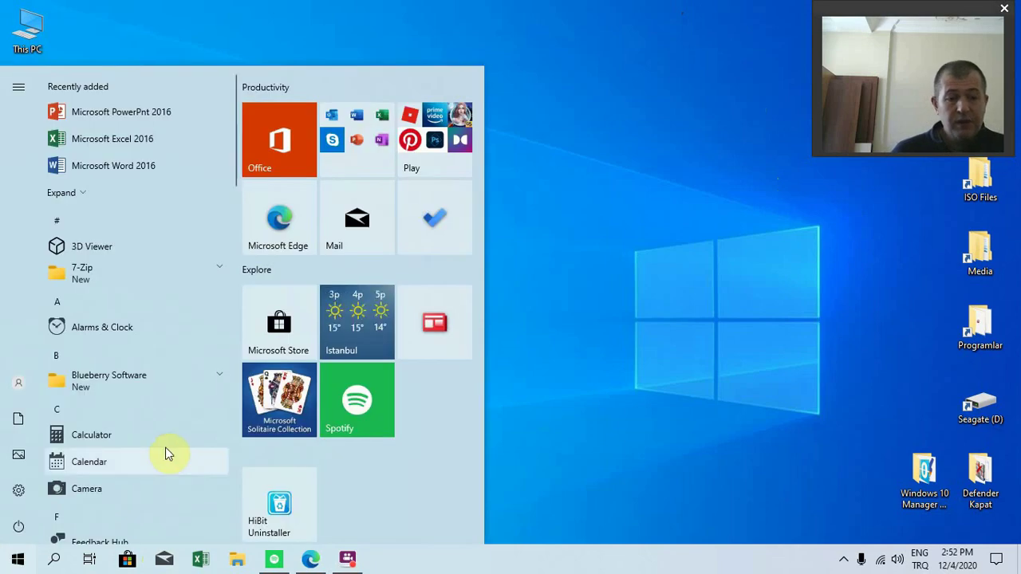
scroll(160, 415, down, 3)
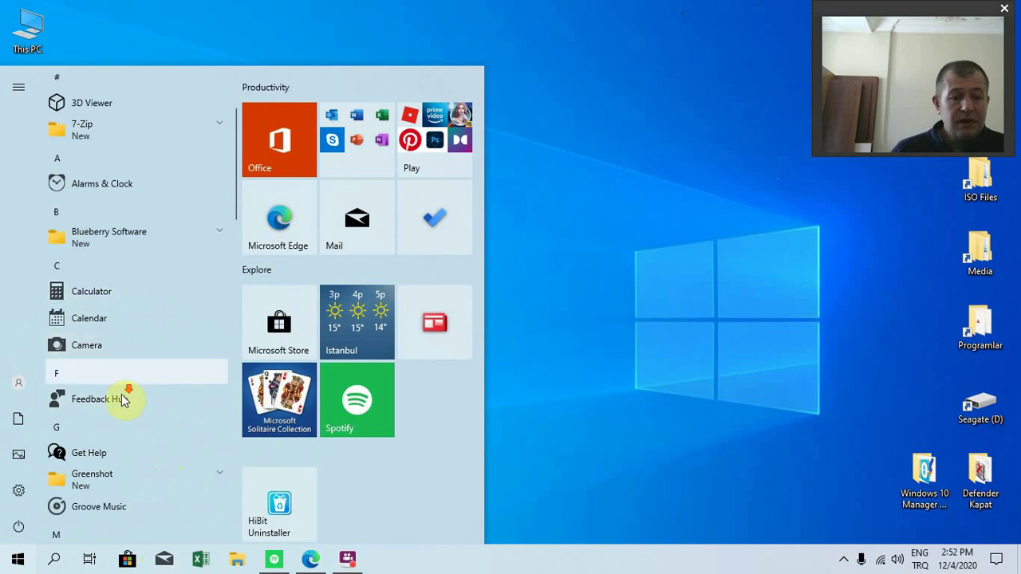
scroll(125, 383, down, 3)
scroll(130, 351, up, 3)
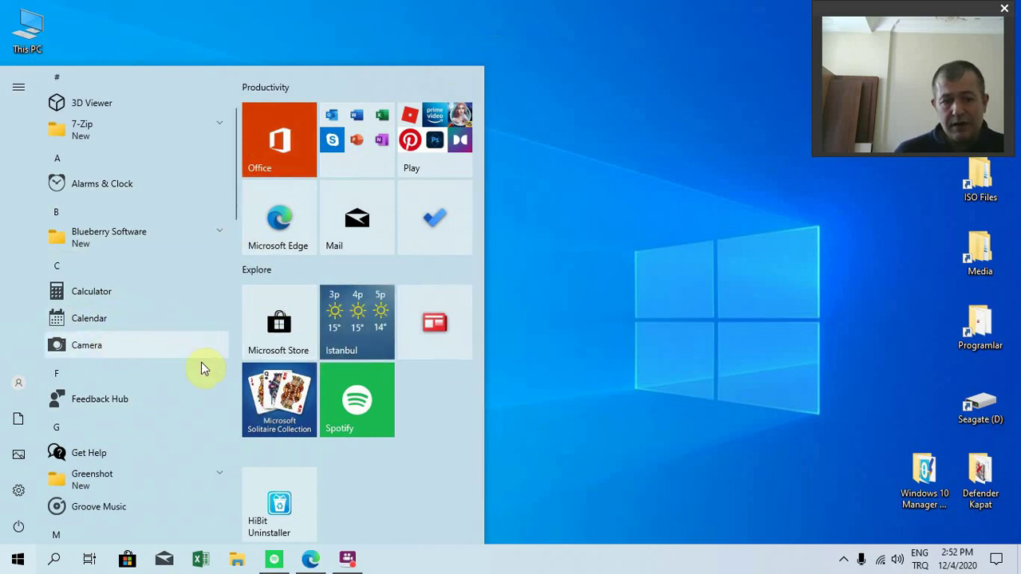
scroll(201, 368, down, 5)
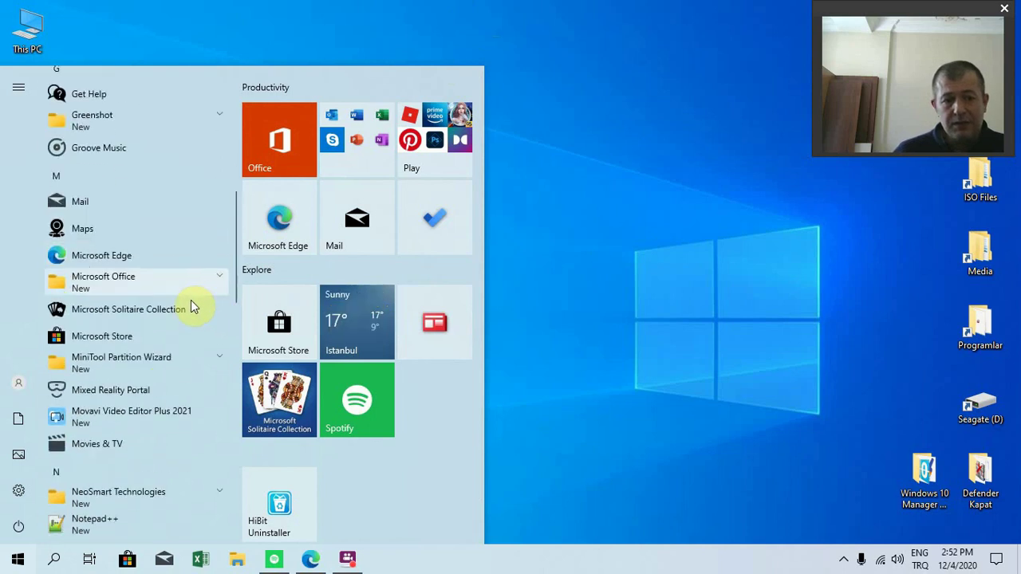
scroll(160, 319, down, 5)
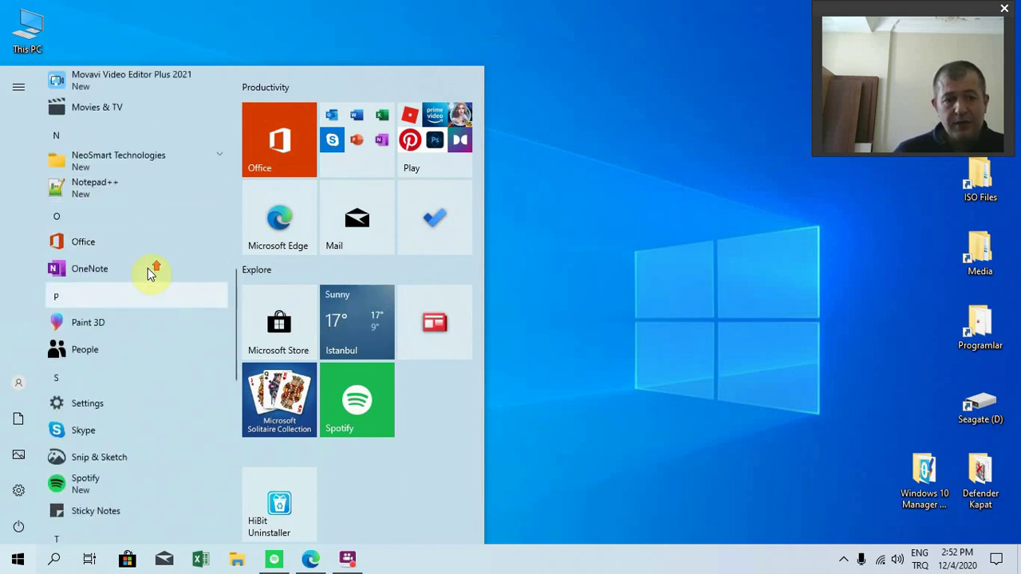
scroll(152, 274, up, 8)
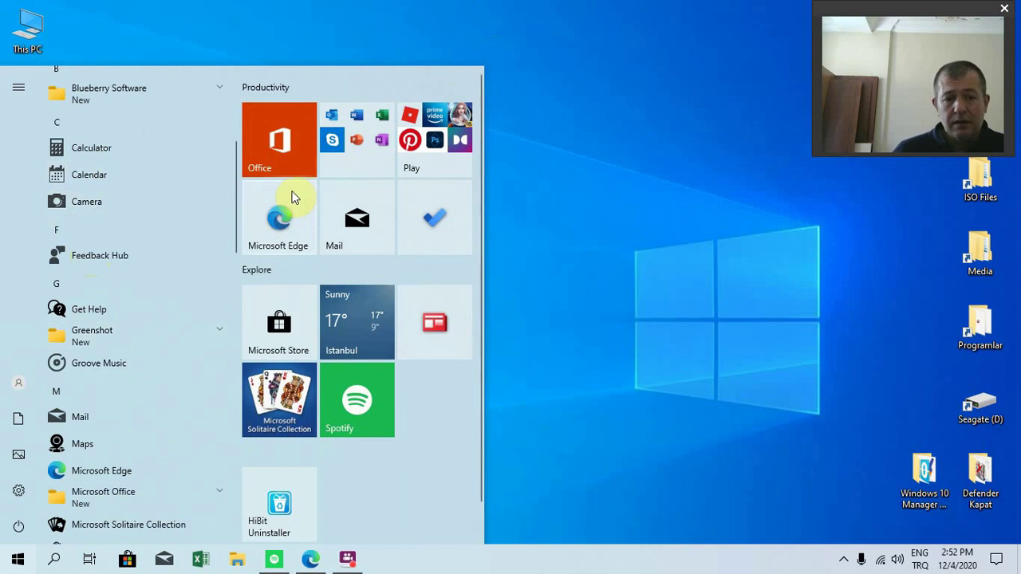
mouse_move(367, 462)
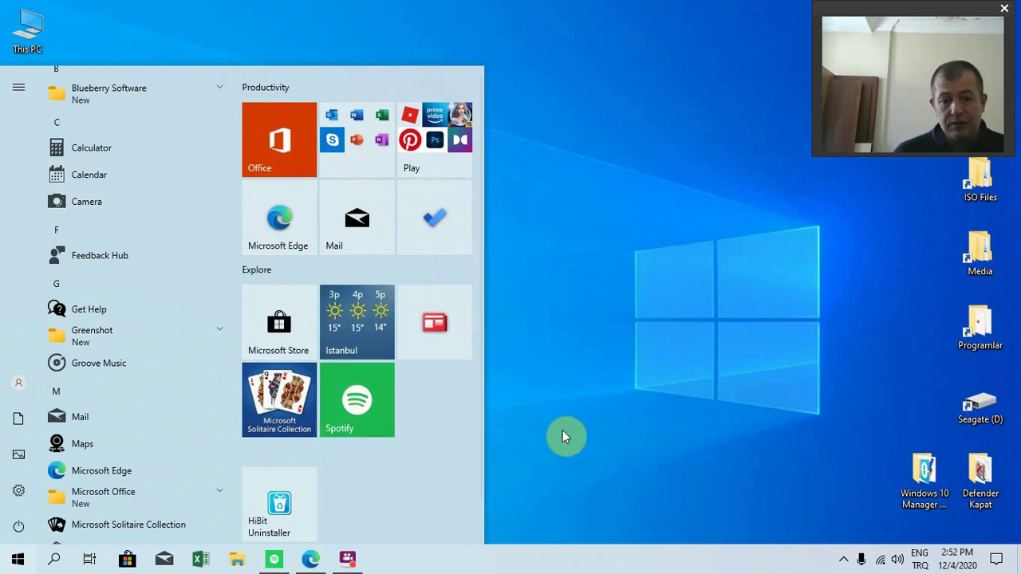
scroll(387, 471, down, 1)
scroll(359, 431, up, 1)
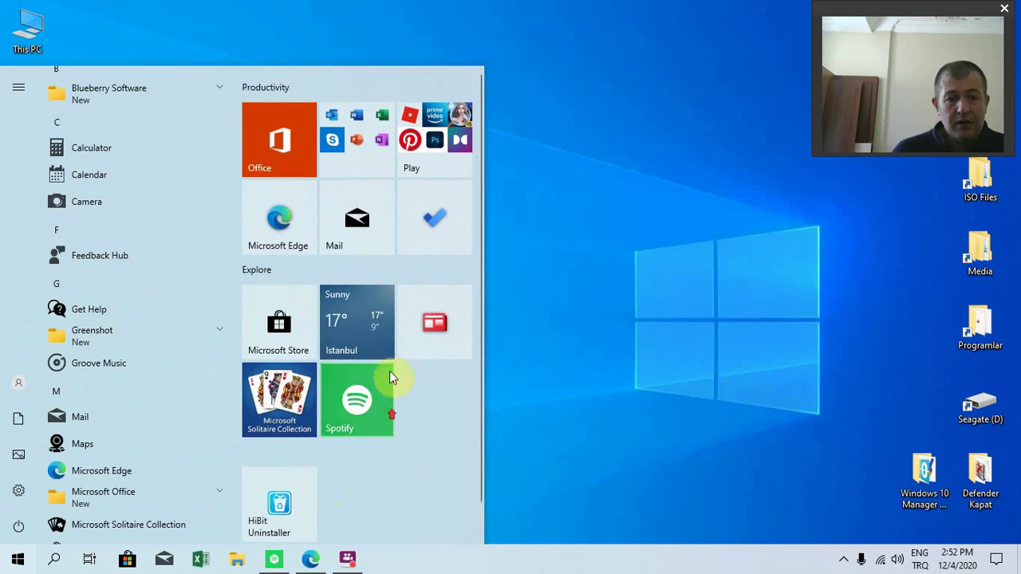
click(616, 280)
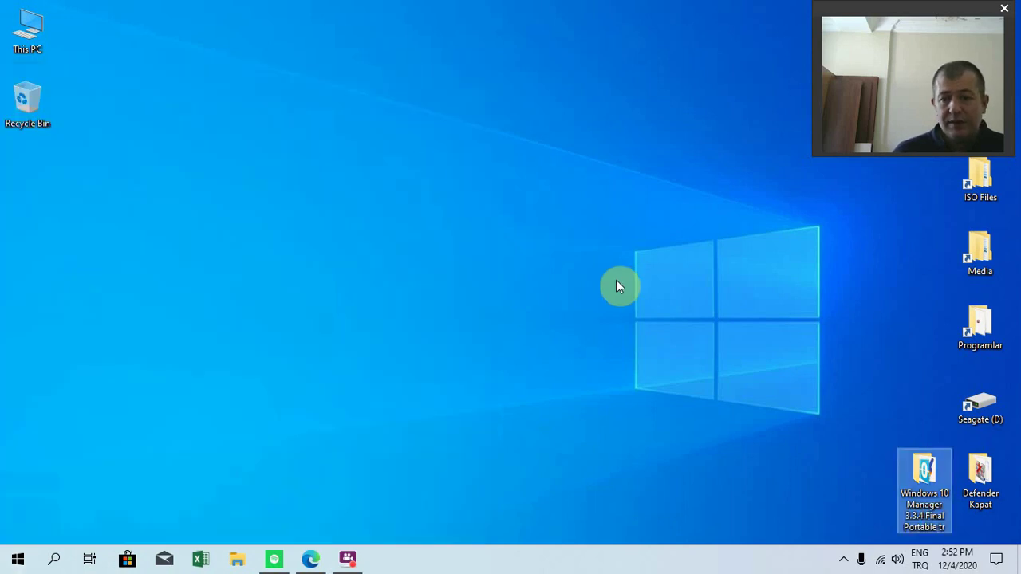
right_click(415, 168)
click(497, 212)
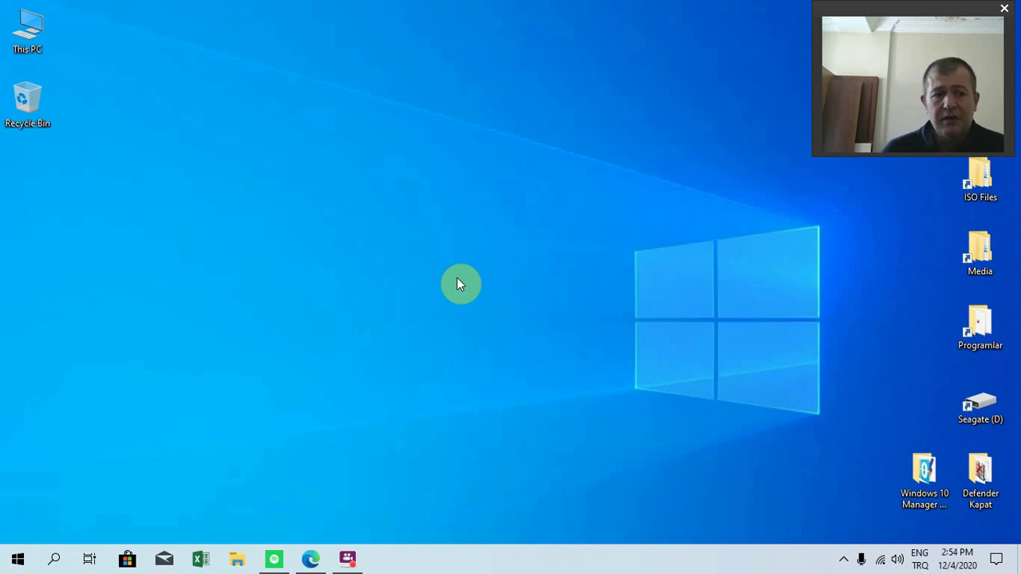
Open This PC and display the computer's system properties
double_click(36, 32)
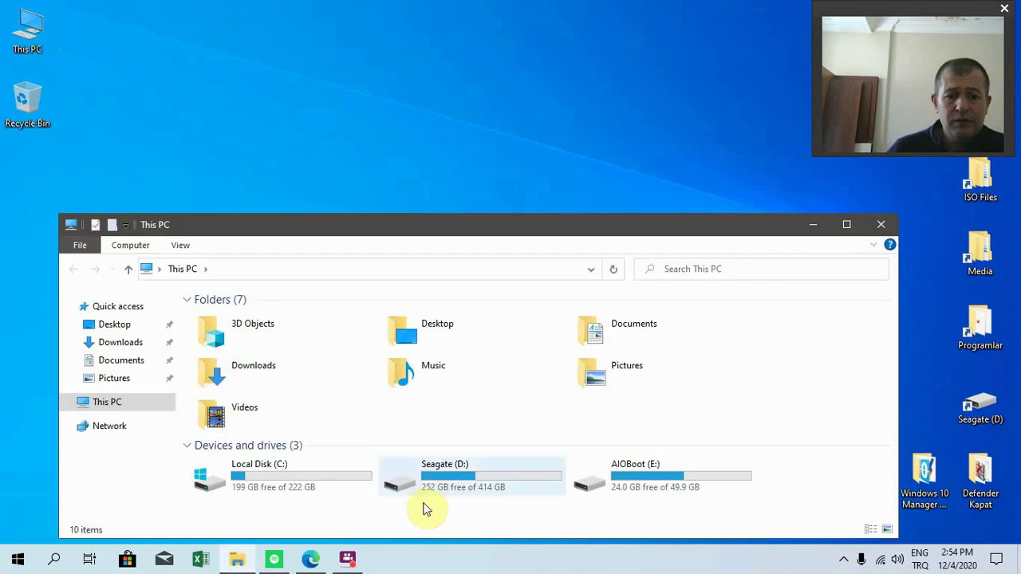
right_click(425, 509)
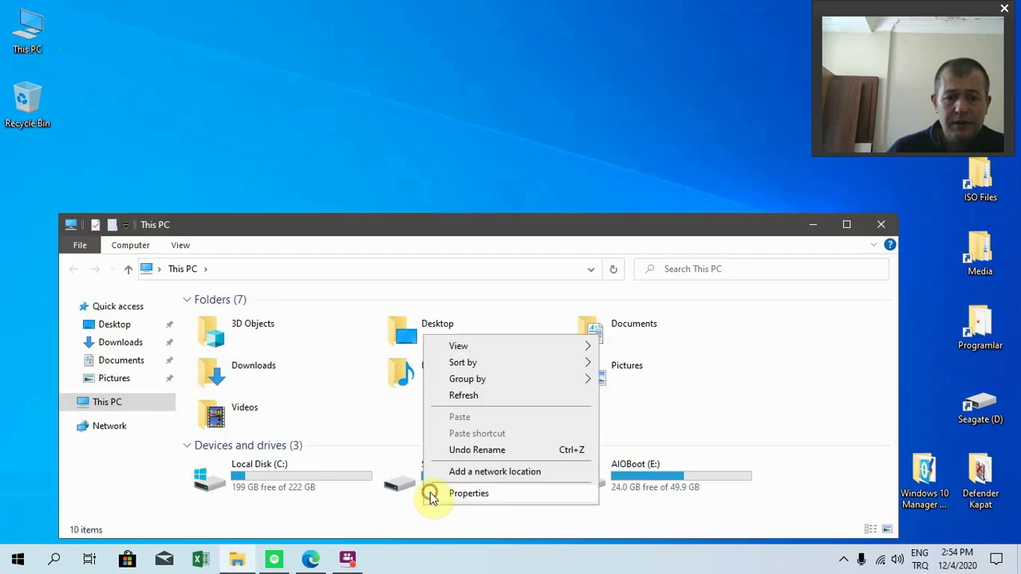
click(426, 493)
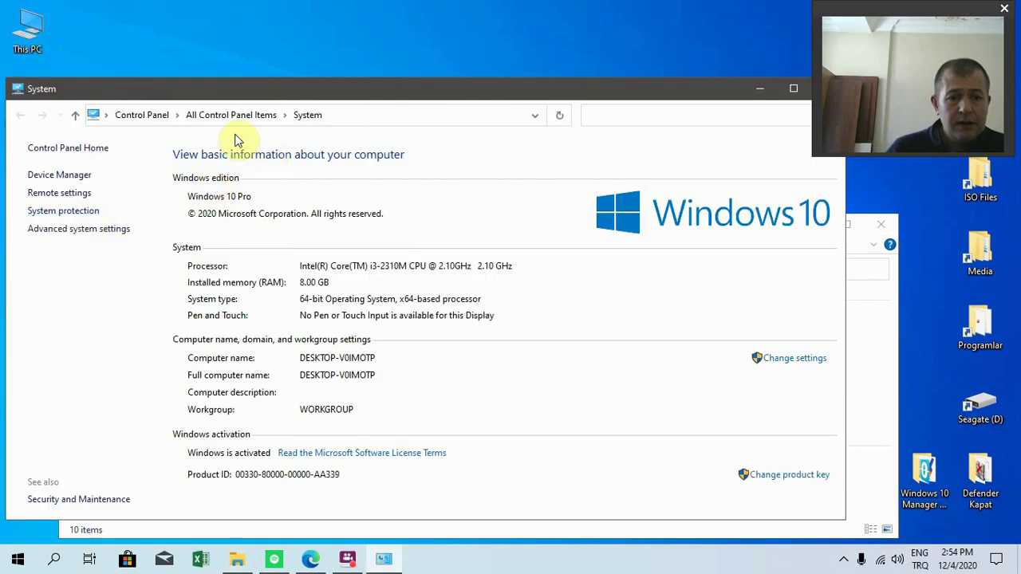
Switch Control Panel to the Large icons view and open Programs and Features
click(156, 118)
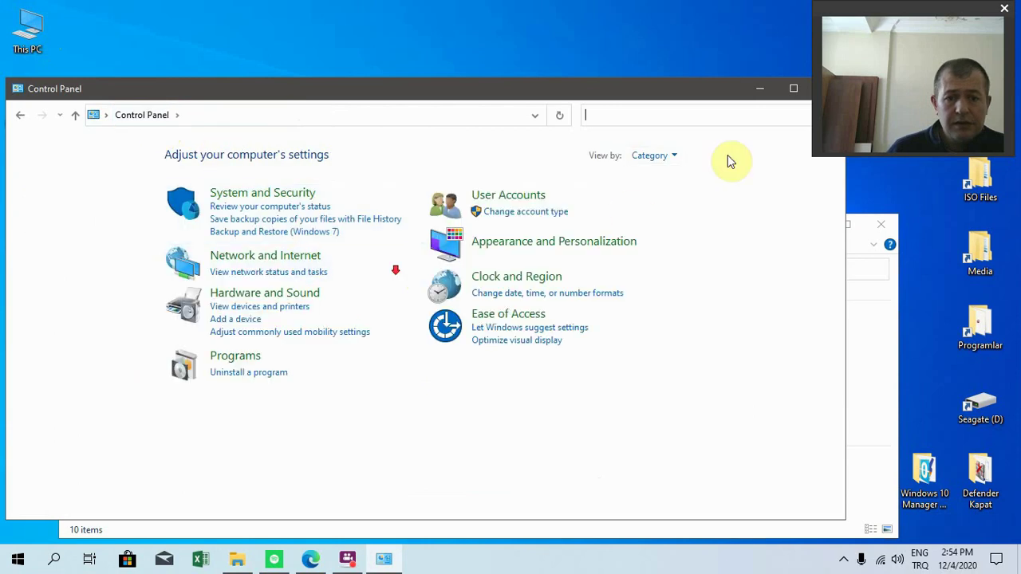
click(674, 156)
click(686, 202)
scroll(542, 349, down, 1)
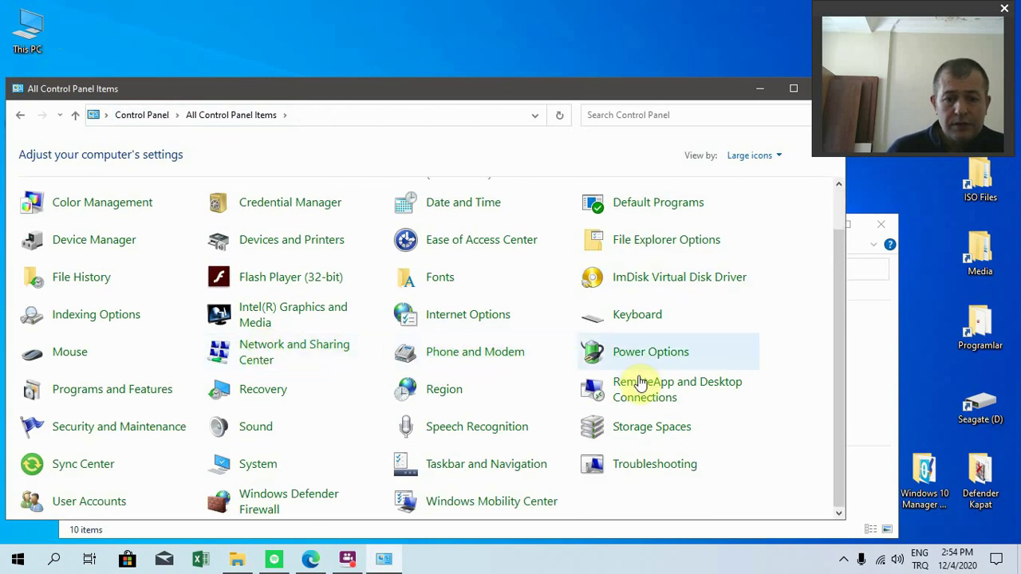
click(141, 386)
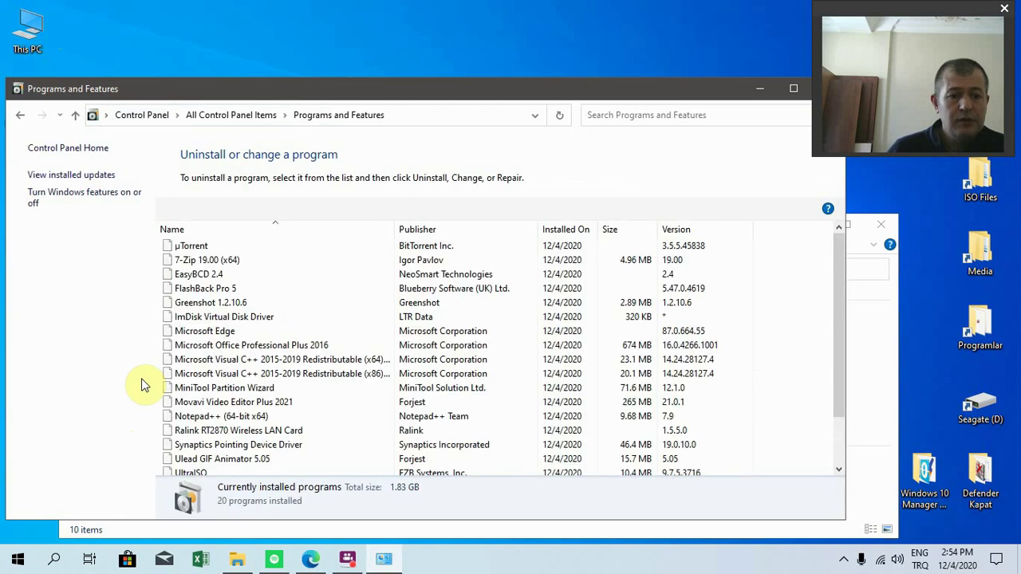
Open the Windows Features dialog and enlarge its window to show more of the feature list
click(132, 196)
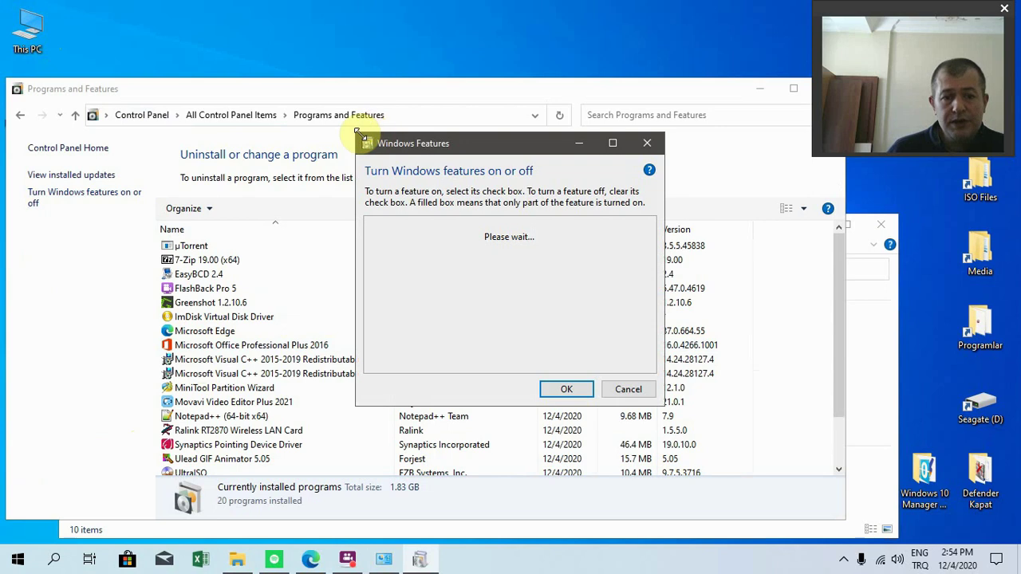
key(Print)
drag(663, 405, 80, 8)
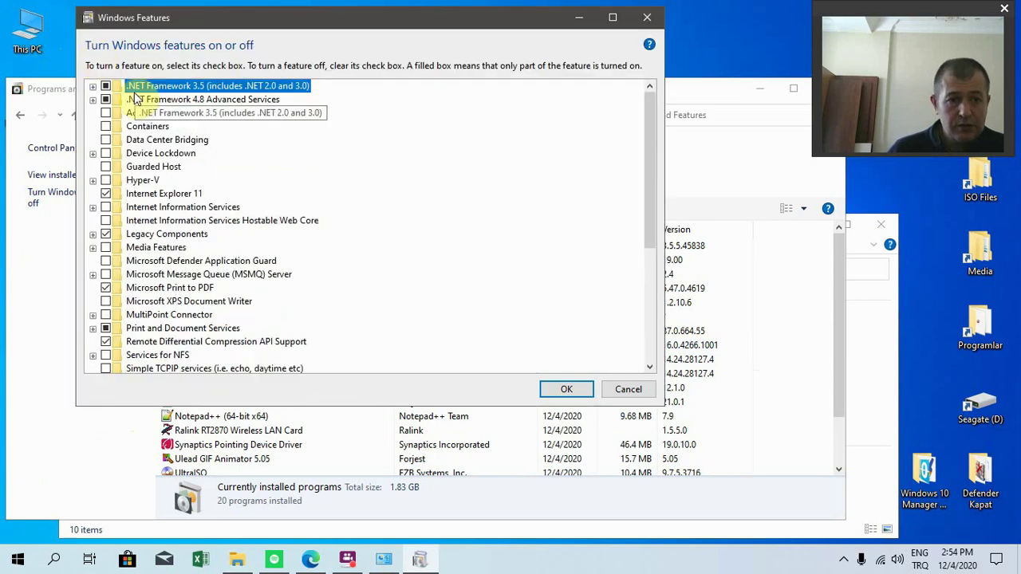
Review the Windows features, expanding Legacy Components and selecting the SMB 1.0/CIFS File Sharing Support entry
scroll(123, 164, down, 2)
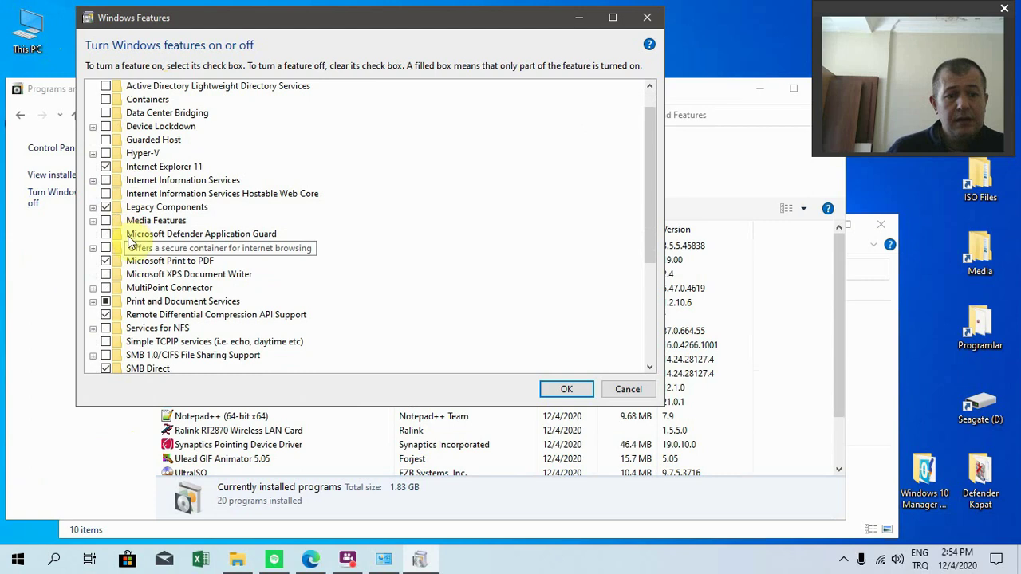
click(92, 207)
scroll(171, 244, down, 3)
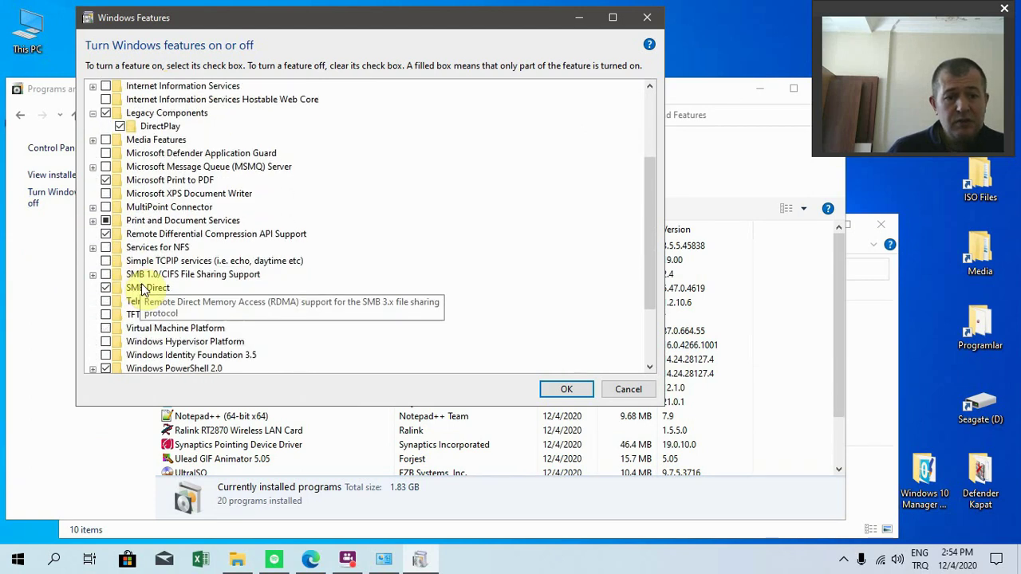
scroll(116, 239, down, 1)
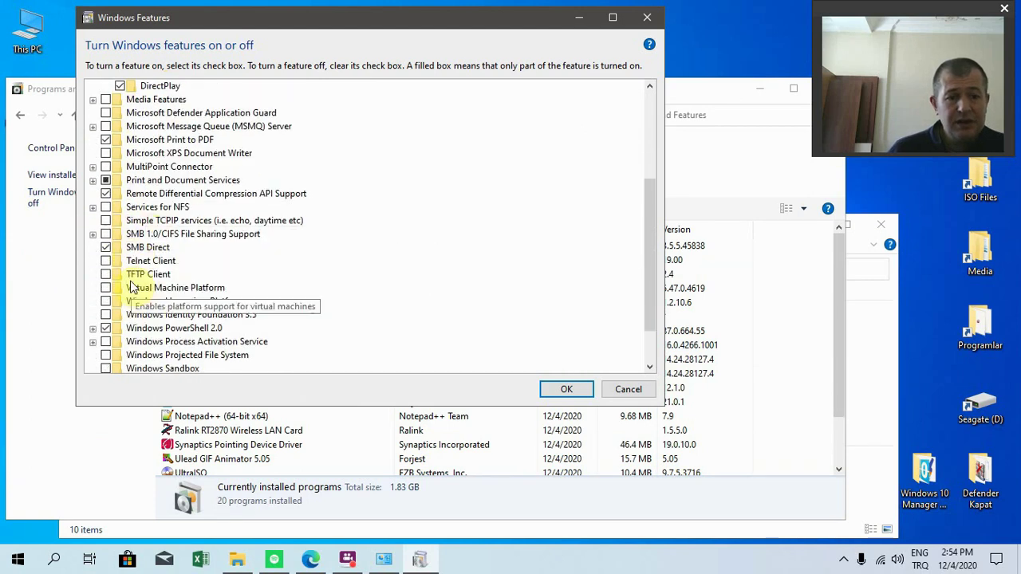
scroll(132, 287, down, 1)
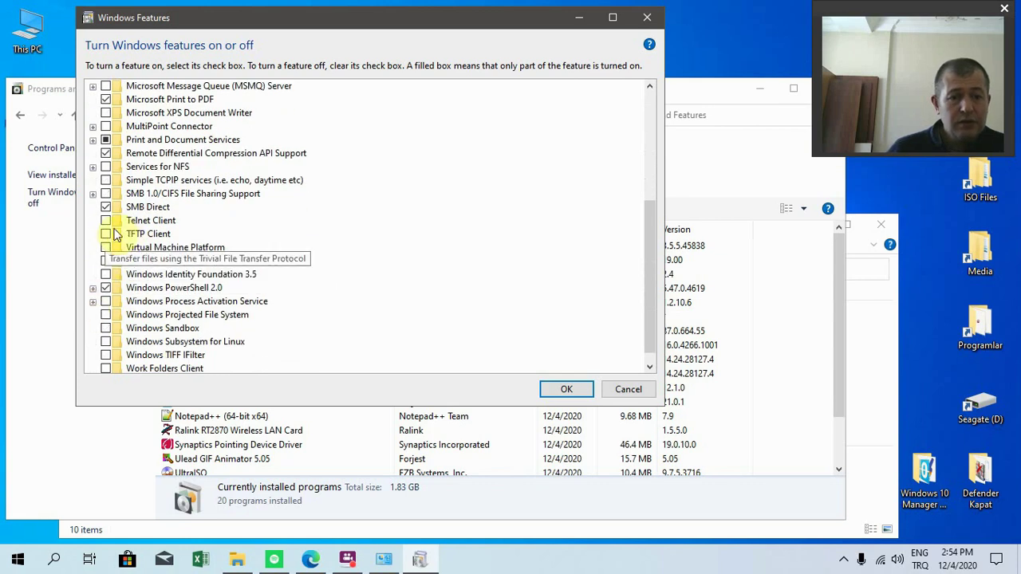
click(145, 195)
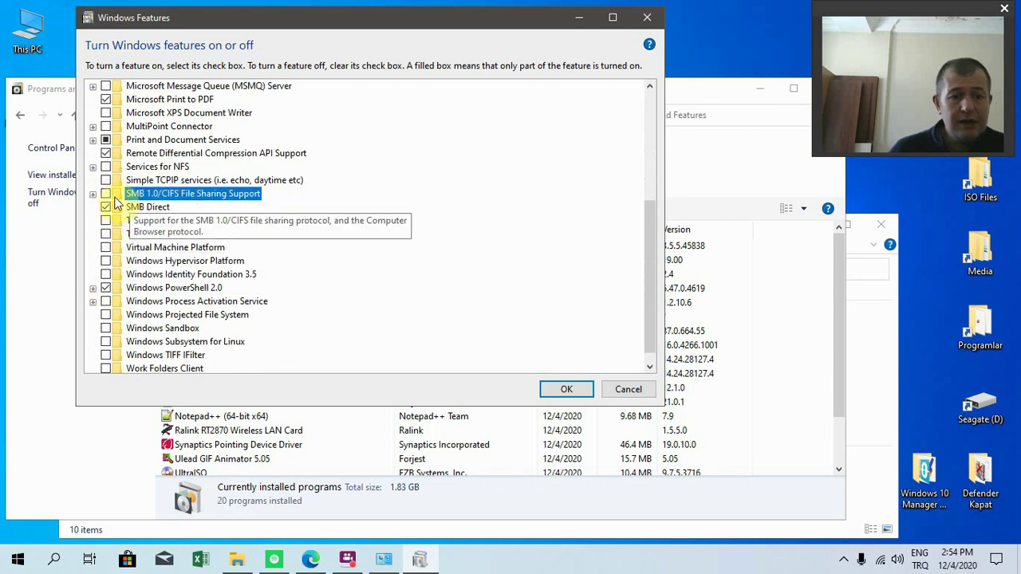
Expand Media Features, select the Windows Media Player entry, and examine the remaining features down to Work Folders Client
scroll(139, 200, up, 1)
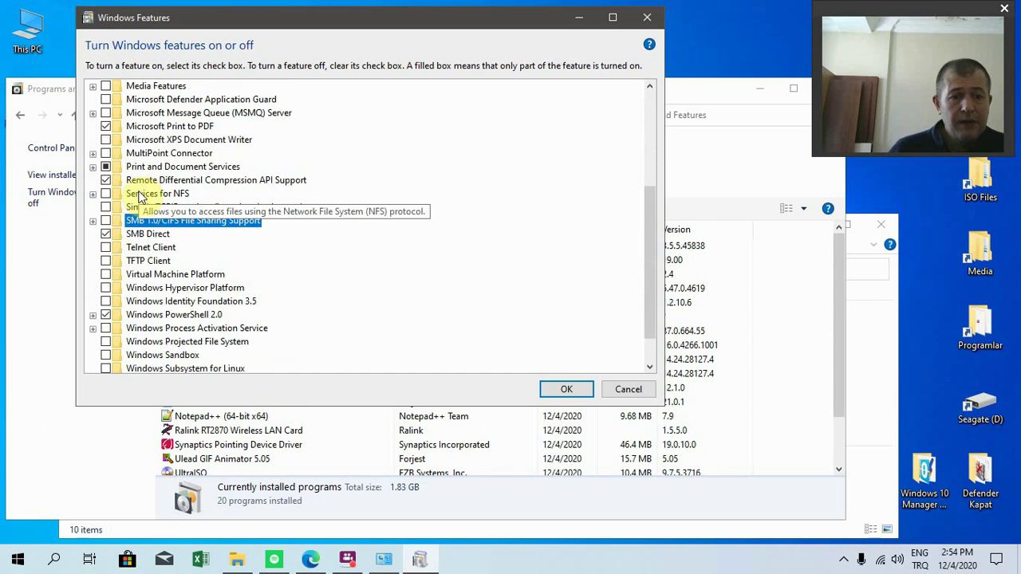
scroll(154, 157, up, 1)
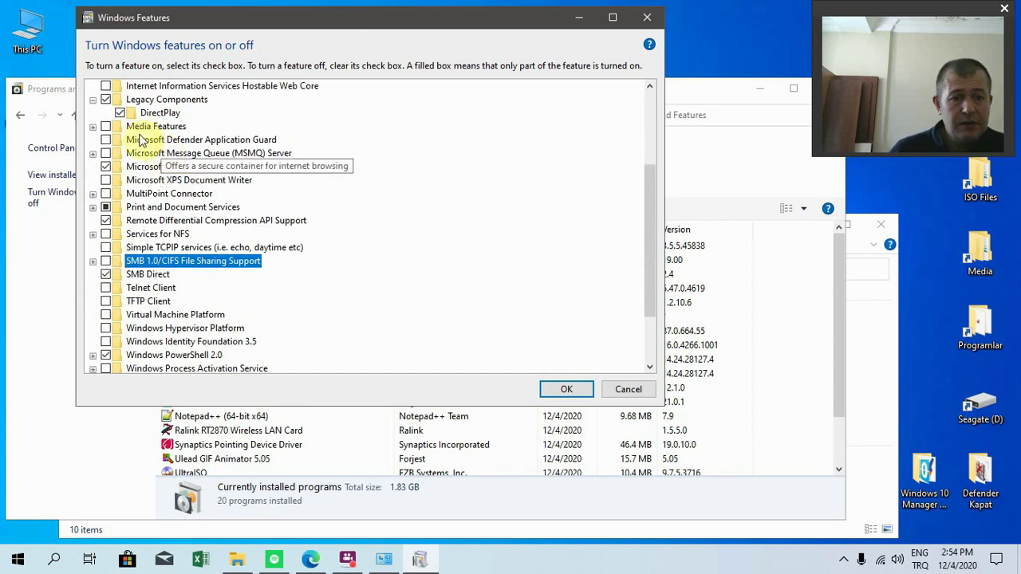
click(94, 127)
click(192, 141)
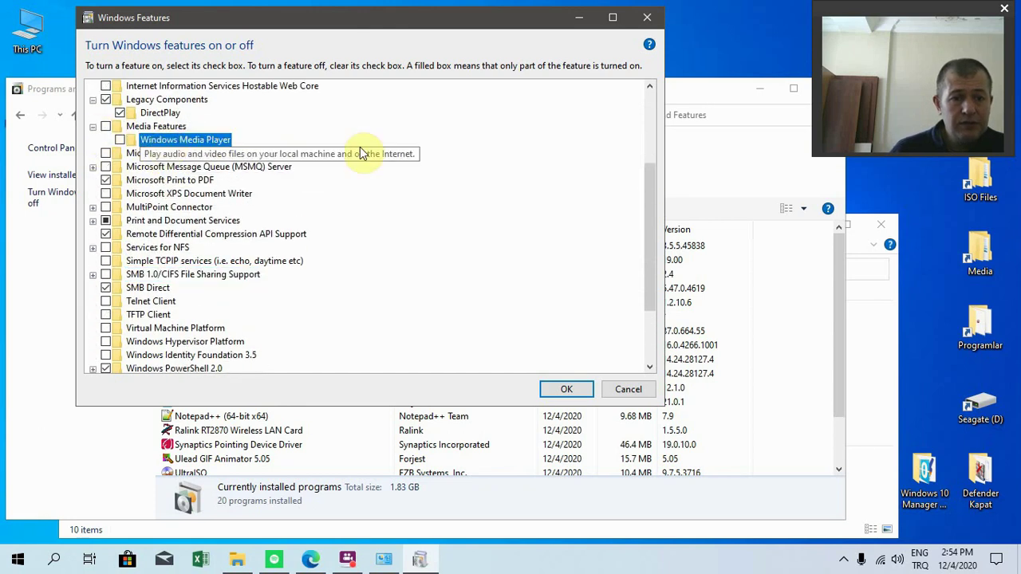
scroll(268, 270, down, 2)
scroll(266, 264, down, 1)
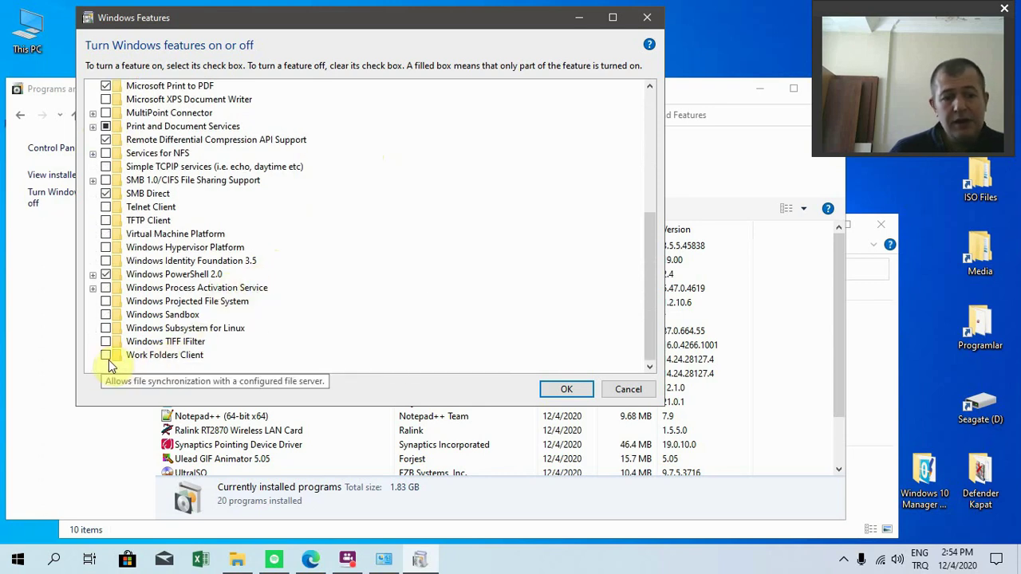
Review the Work Folders Client, SMB 1.0/CIFS File Sharing Support, DirectPlay and .NET Framework 3.5 entries, selecting each in the Windows features list
click(137, 357)
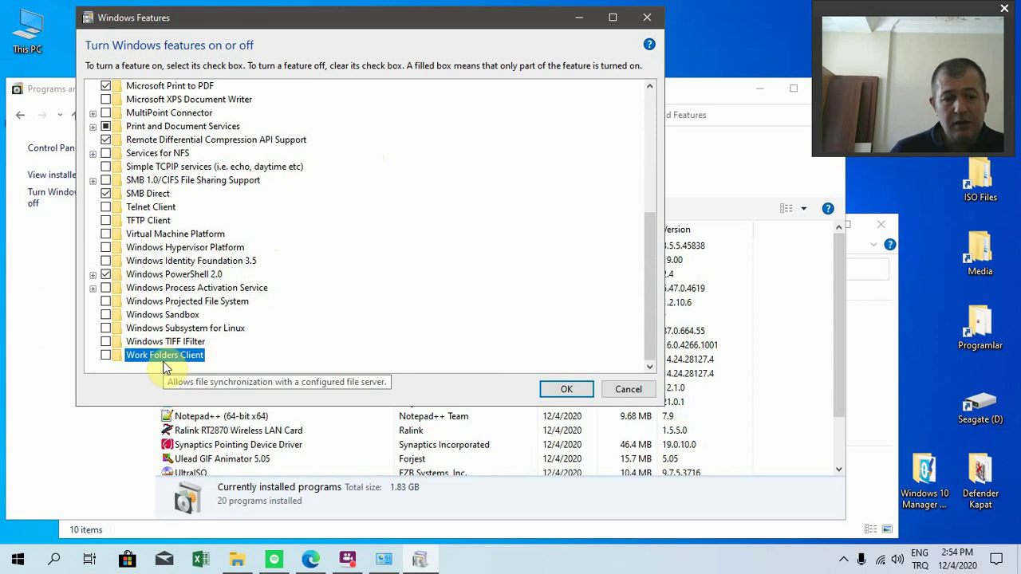
click(134, 181)
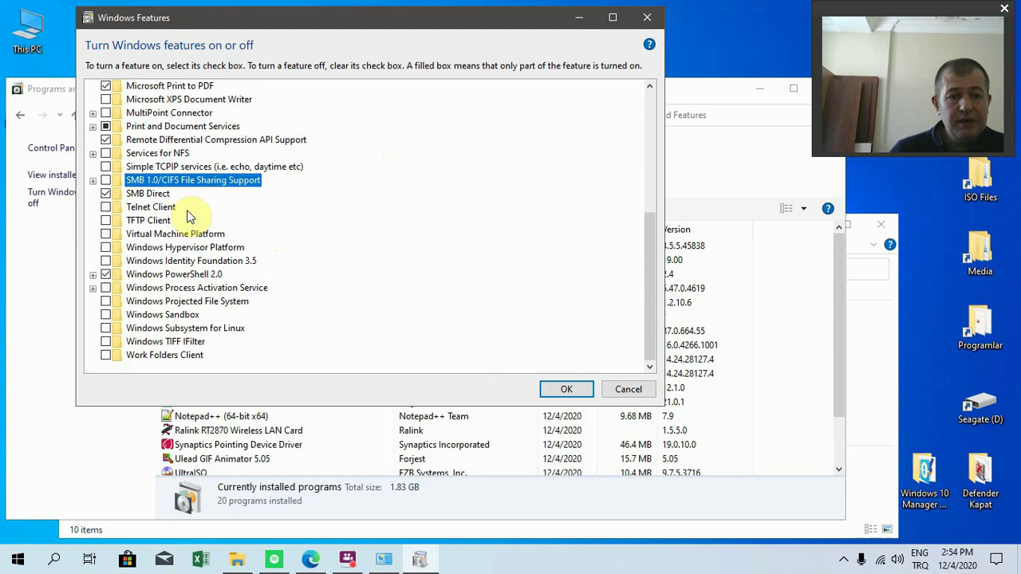
scroll(183, 223, up, 2)
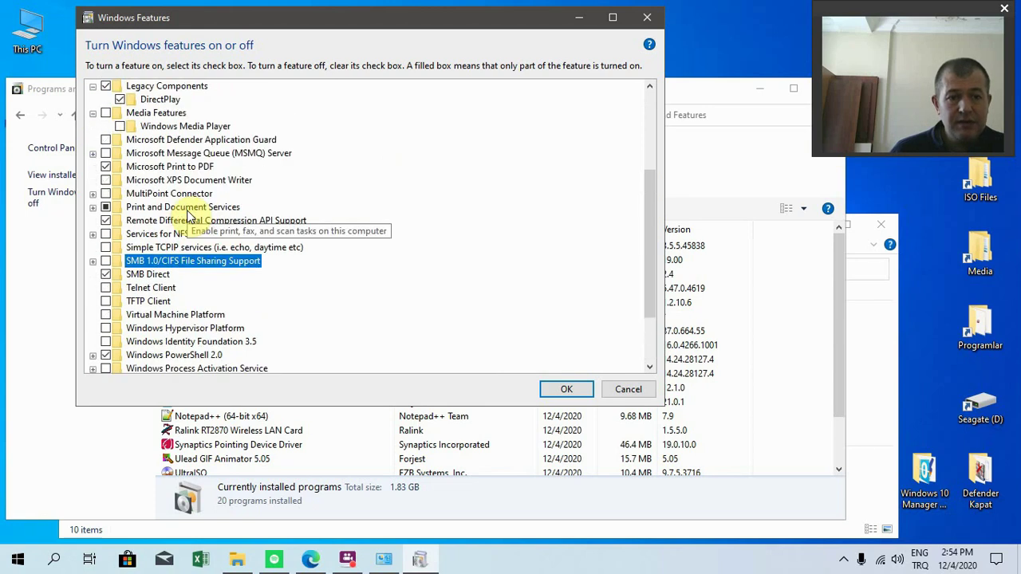
scroll(188, 217, up, 3)
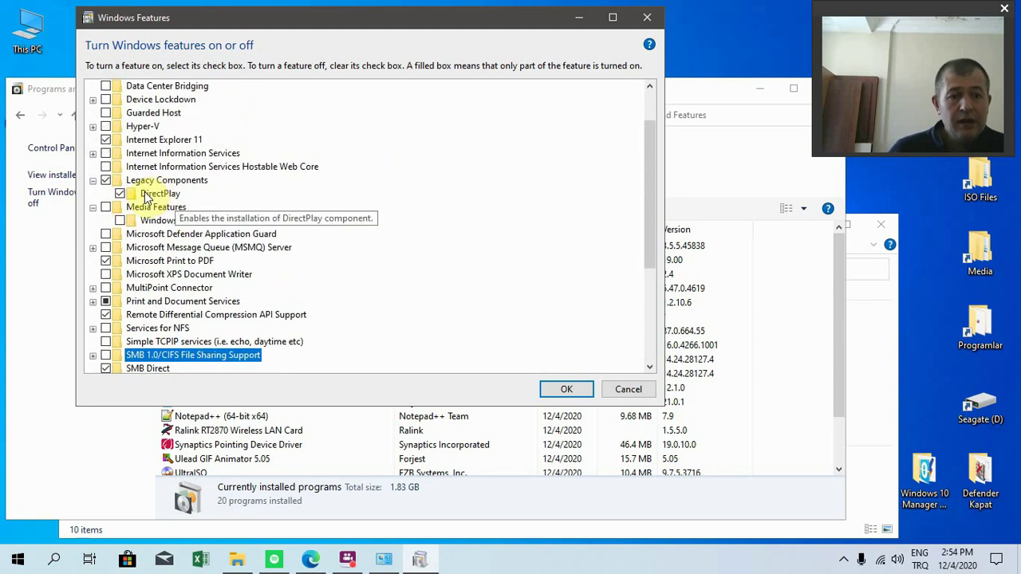
click(148, 195)
scroll(105, 180, up, 2)
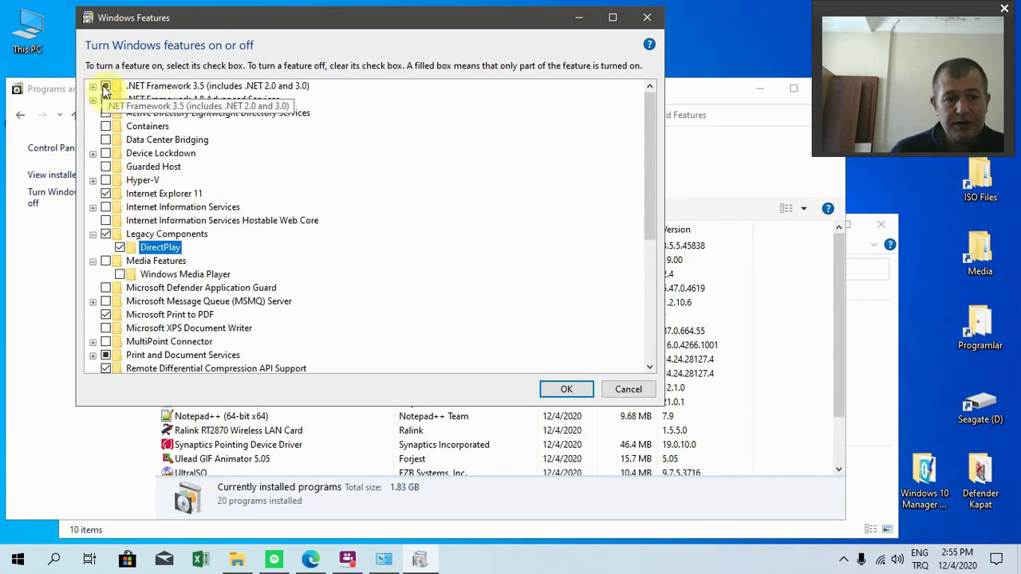
click(128, 86)
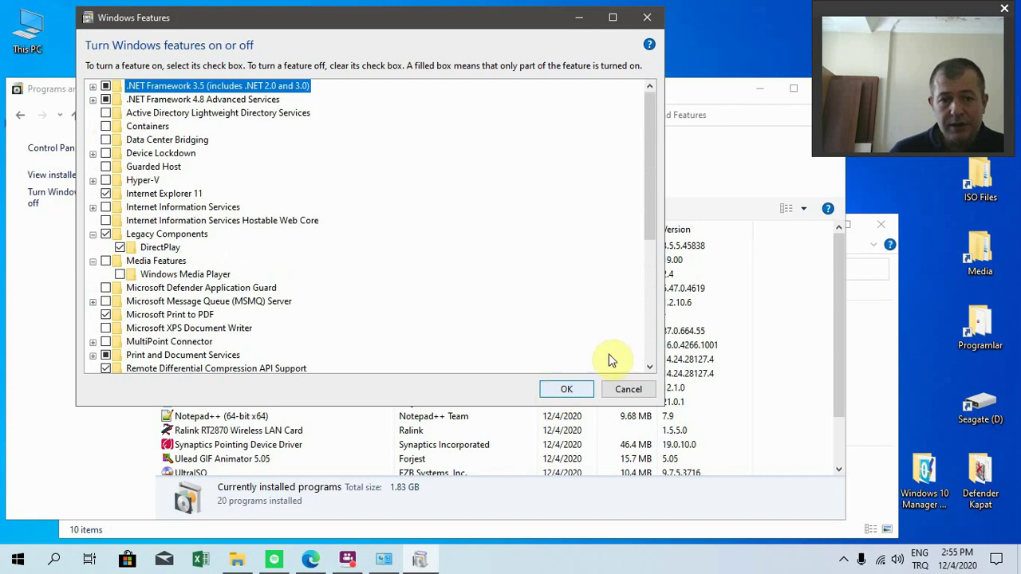
Close the Windows Features dialog without applying changes, along with the Programs and Features and This PC windows, to return to the desktop
click(659, 17)
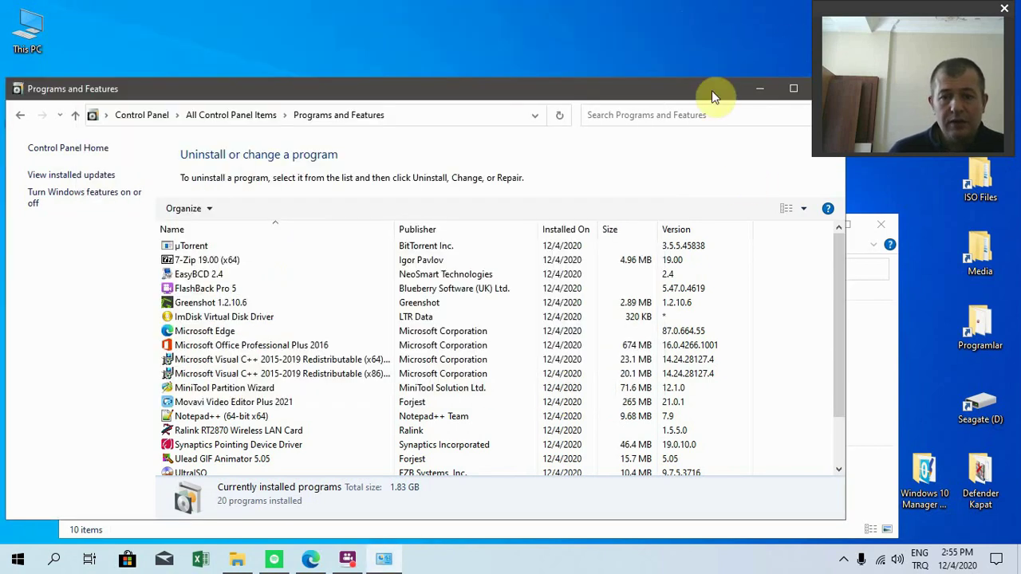
click(828, 88)
click(878, 224)
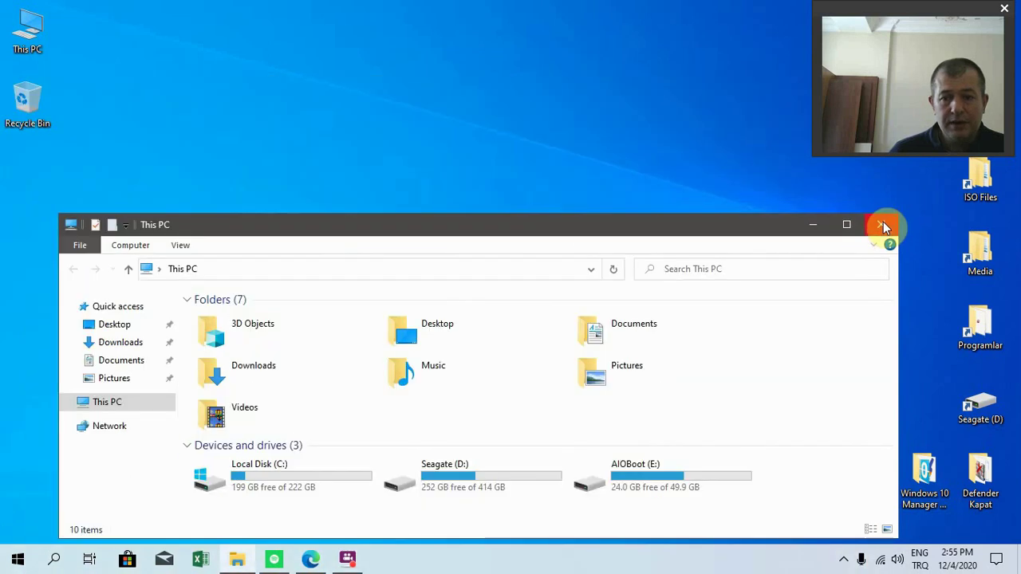
click(883, 222)
right_click(349, 78)
click(379, 122)
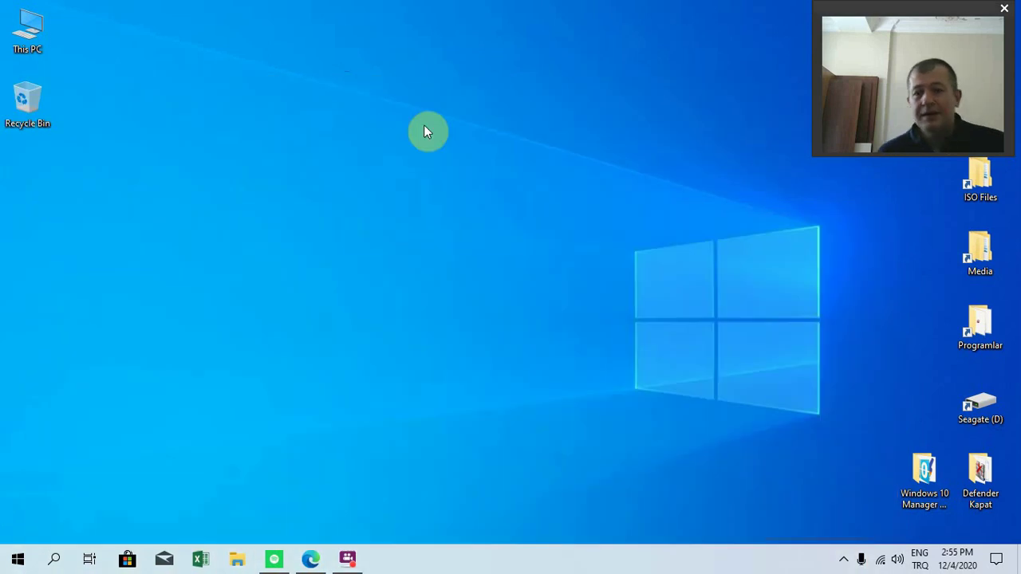